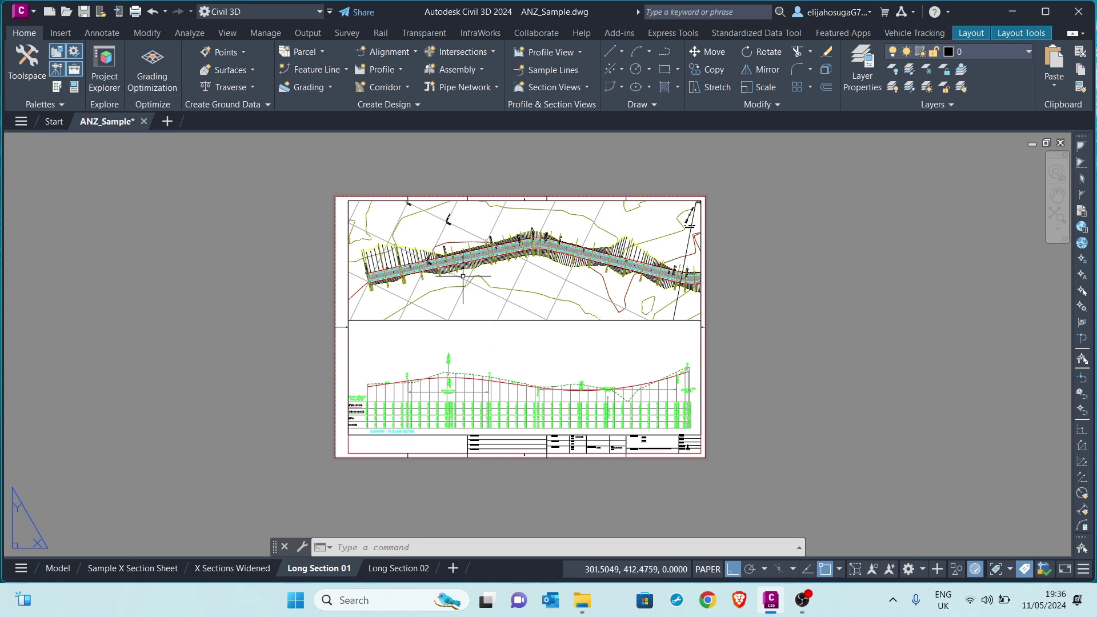
Examine the coordinate grid lines and their labels in the plan viewport of the Long Section 01 layout.
scroll(409, 256, up, 4)
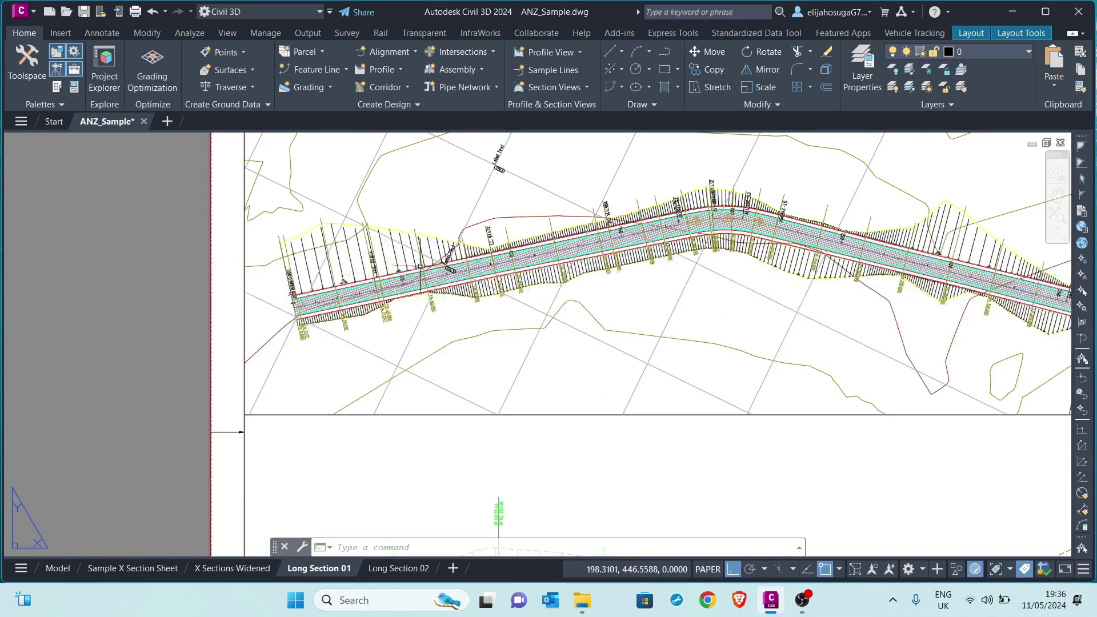
scroll(491, 253, down, 3)
scroll(497, 244, up, 4)
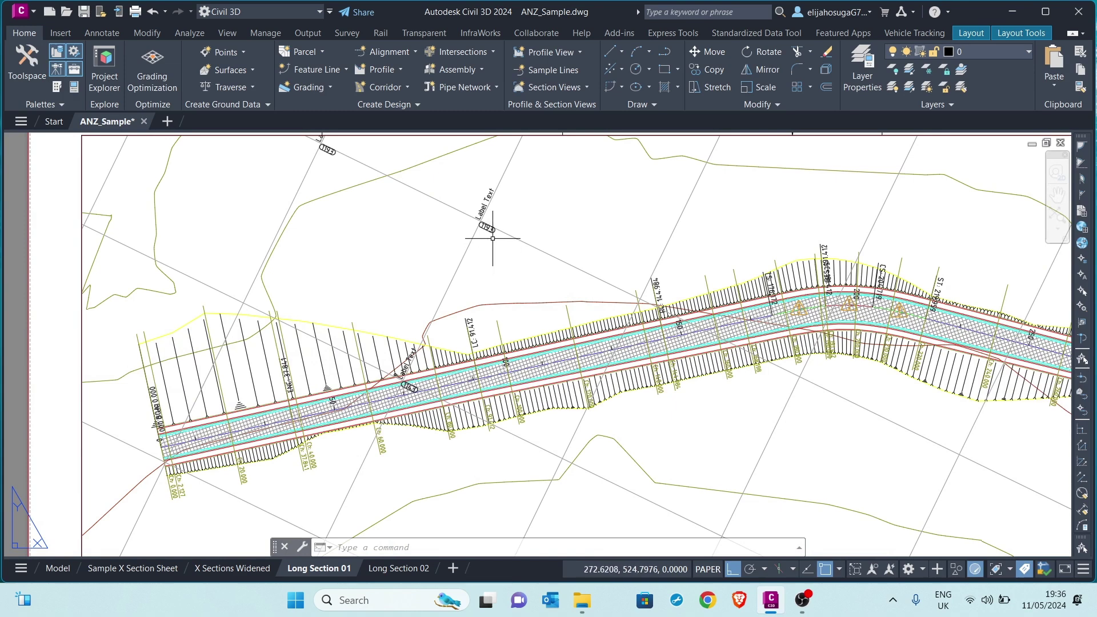
scroll(484, 216, up, 2)
scroll(476, 240, up, 5)
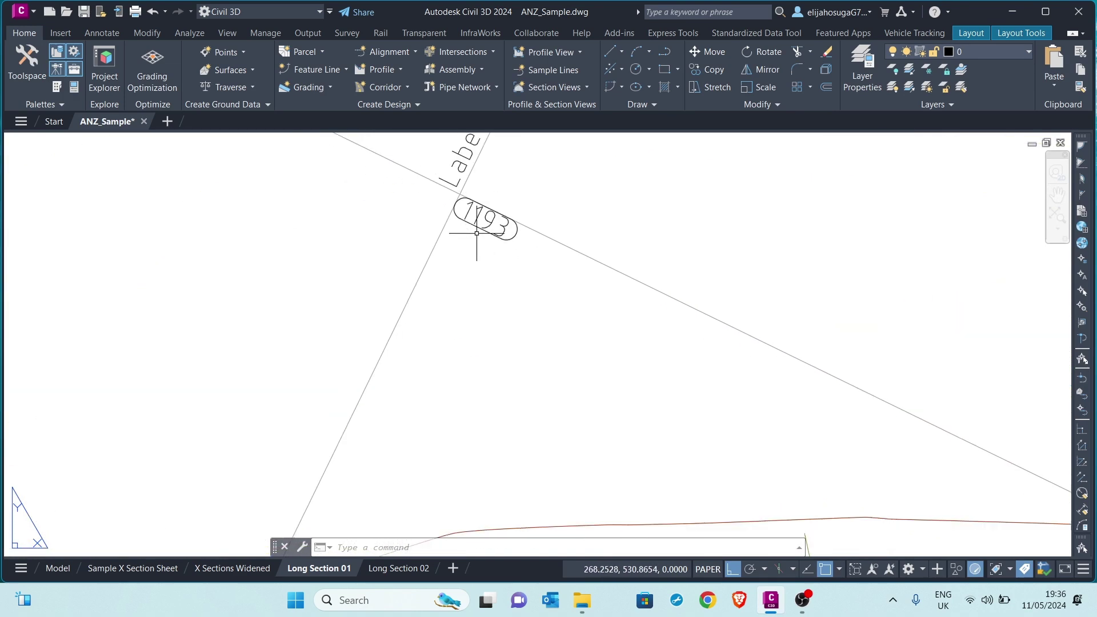
scroll(476, 233, down, 7)
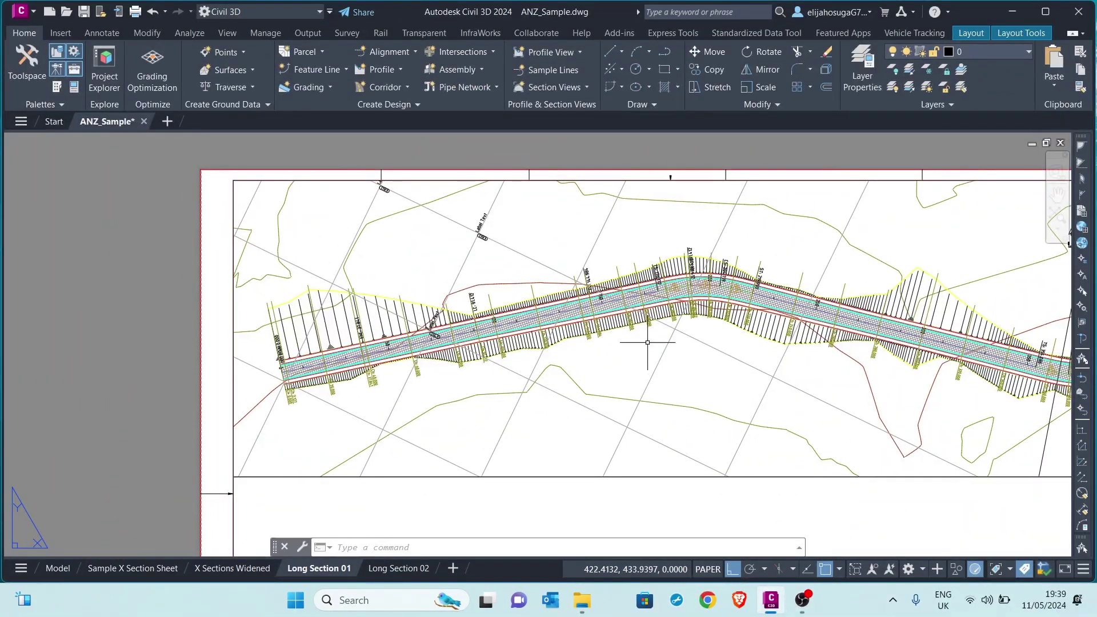
scroll(618, 290, down, 2)
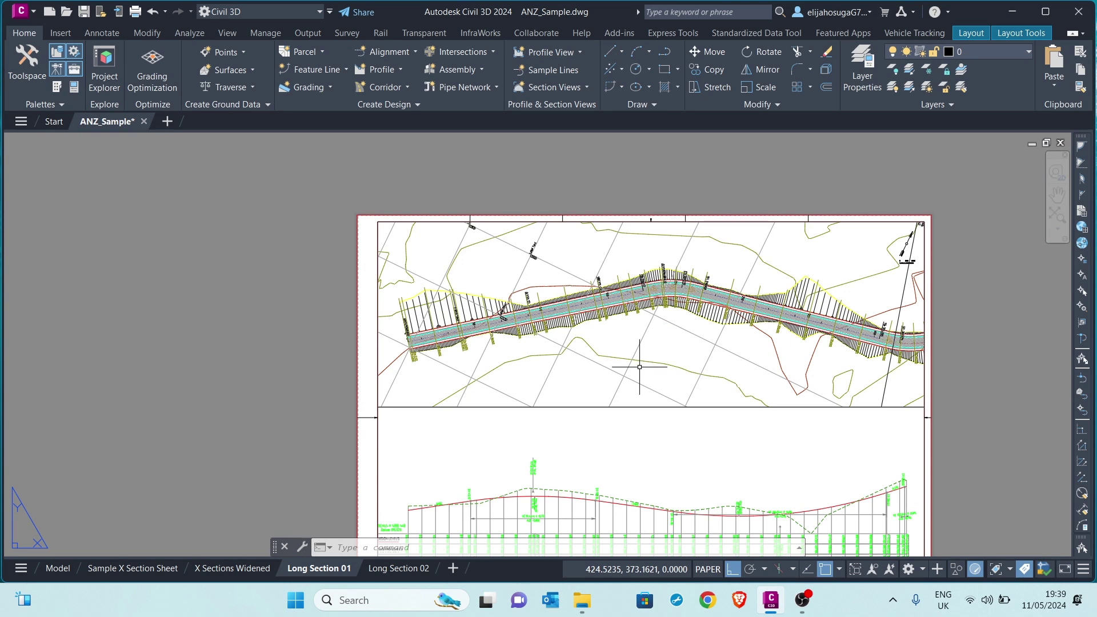
middle_drag(639, 365, 612, 353)
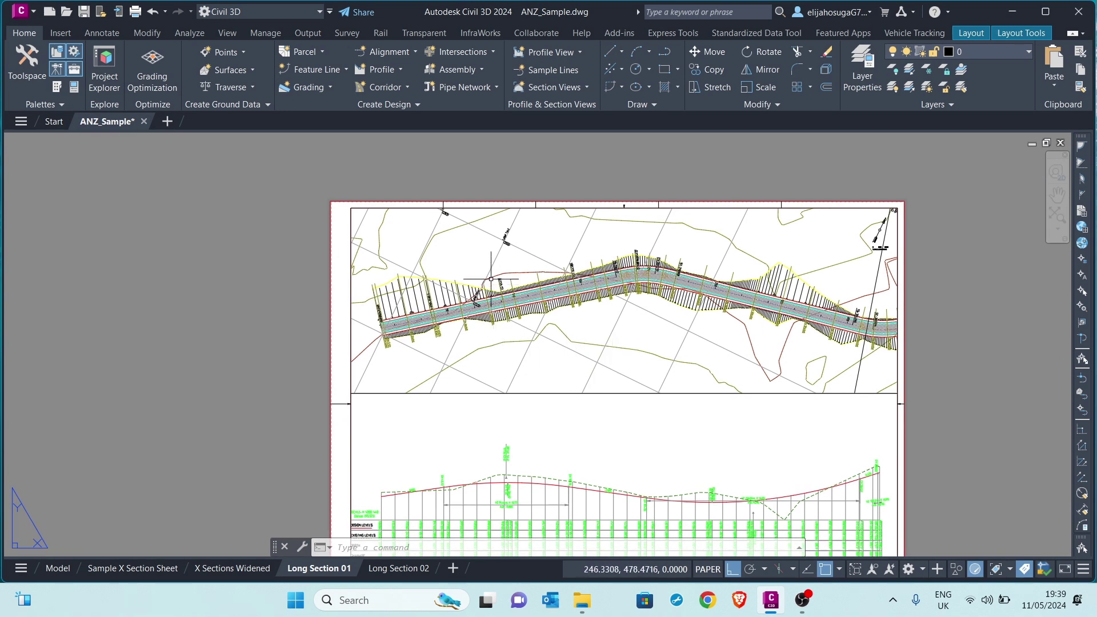
middle_drag(502, 264, 504, 292)
scroll(506, 269, up, 6)
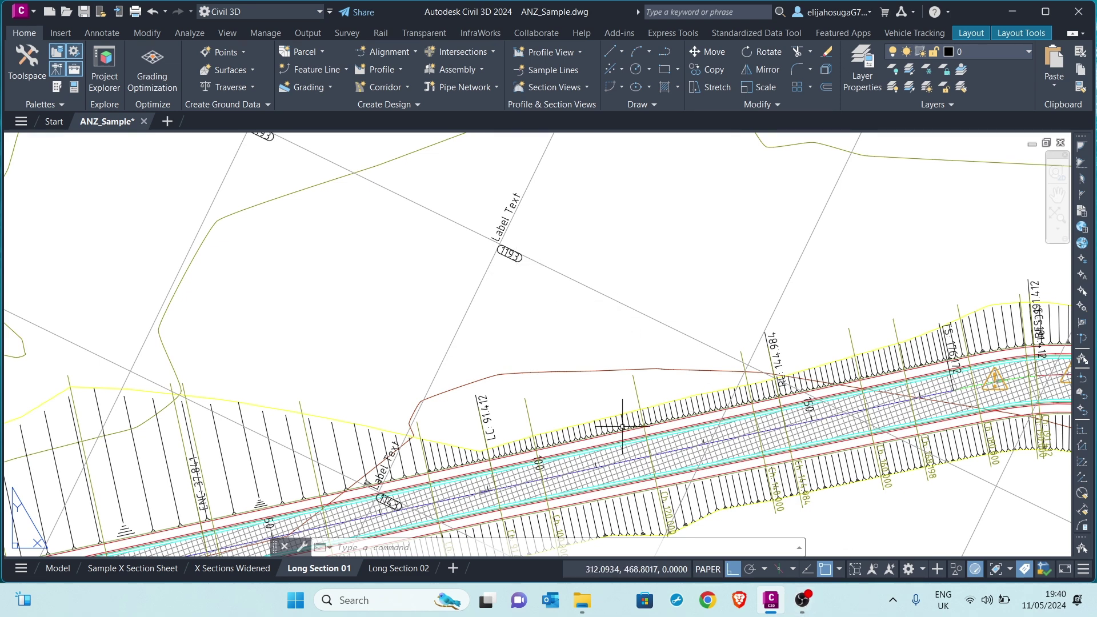
scroll(543, 226, down, 4)
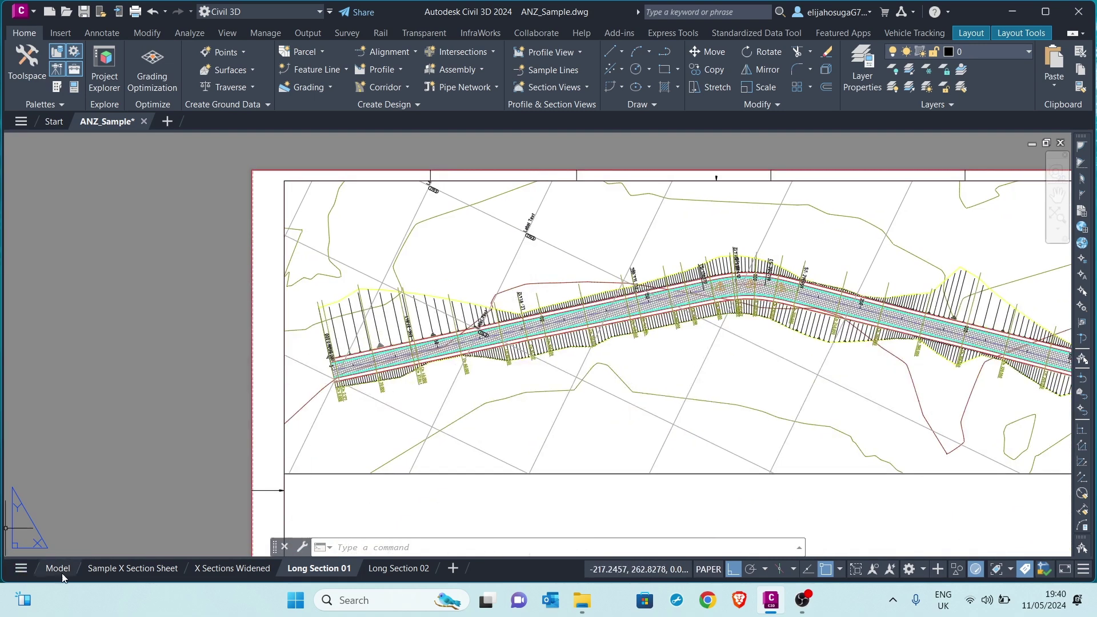
In model space, select one vertical grid line together with all similar grid lines and delete them.
click(58, 568)
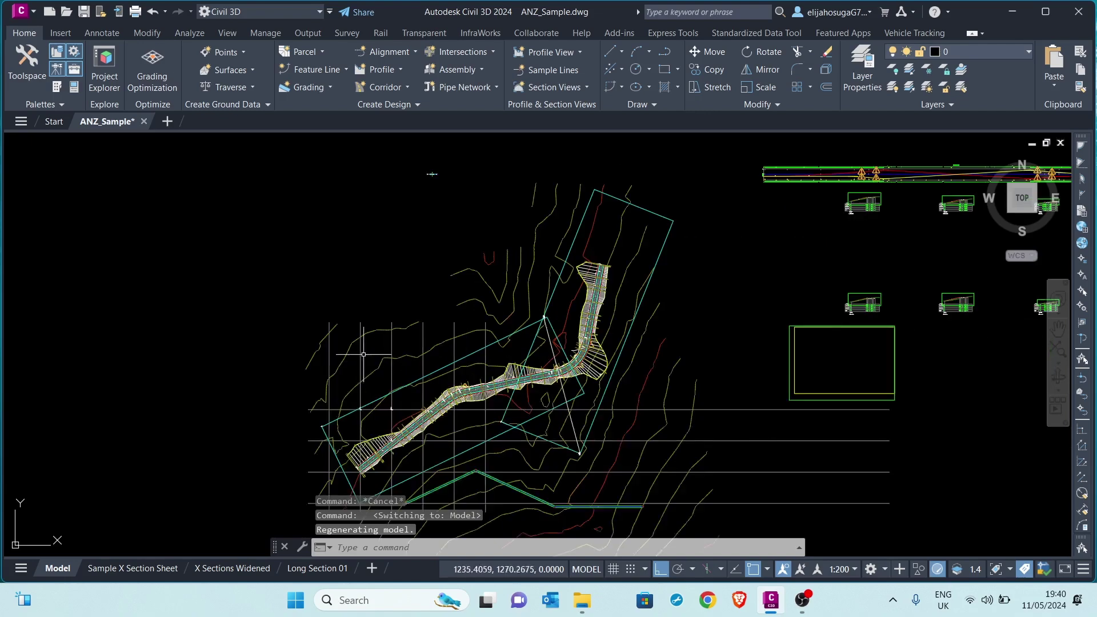
scroll(354, 349, down, 2)
scroll(318, 337, up, 6)
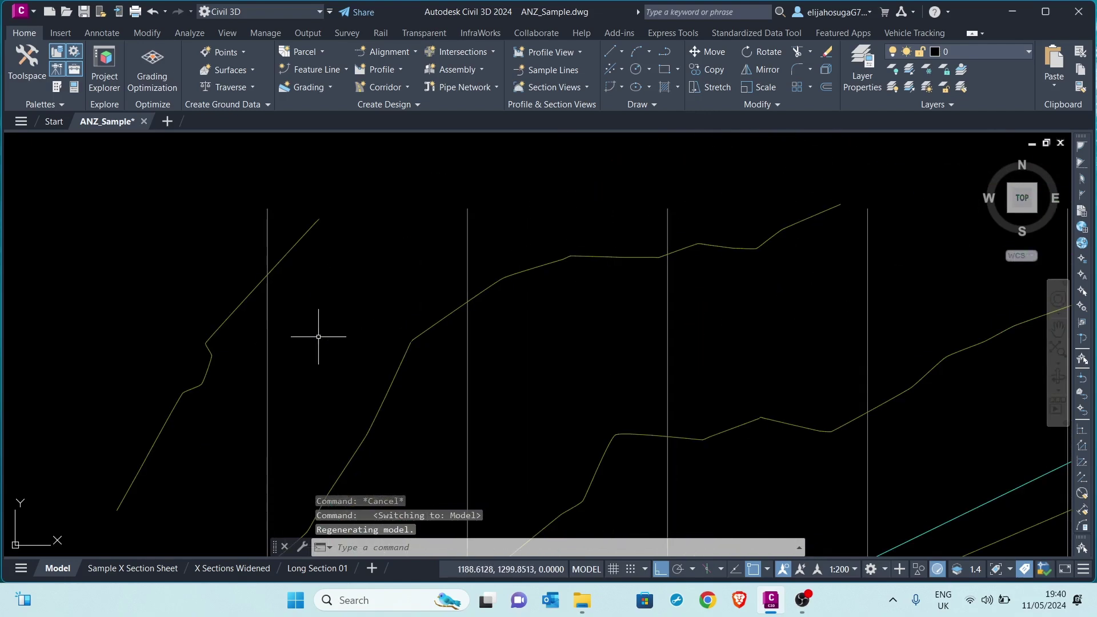
click(266, 349)
scroll(306, 326, down, 5)
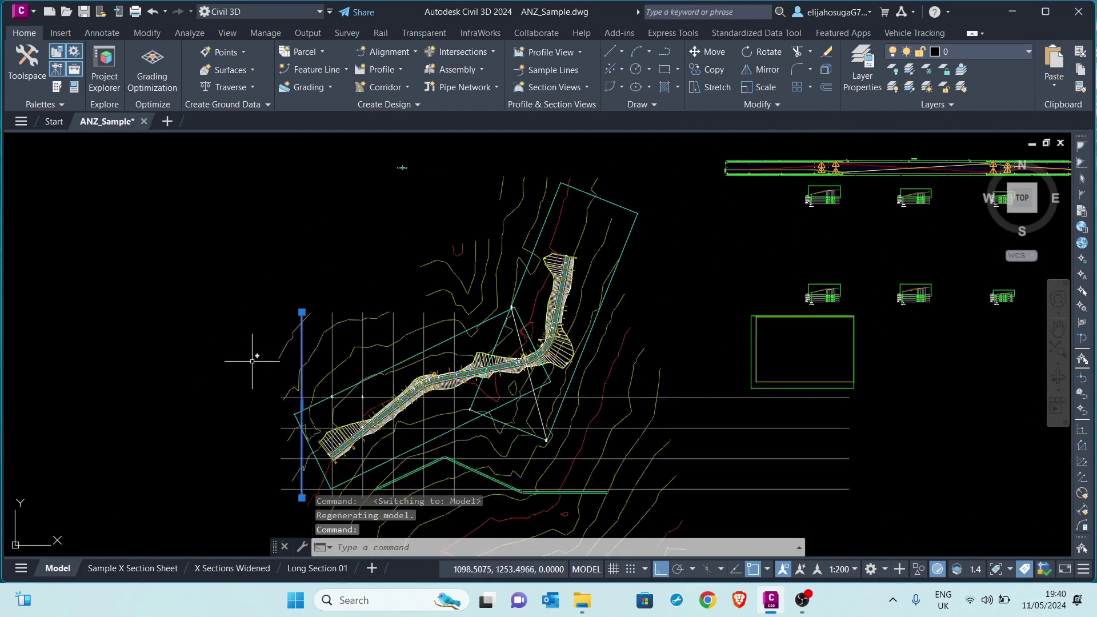
right_click(248, 385)
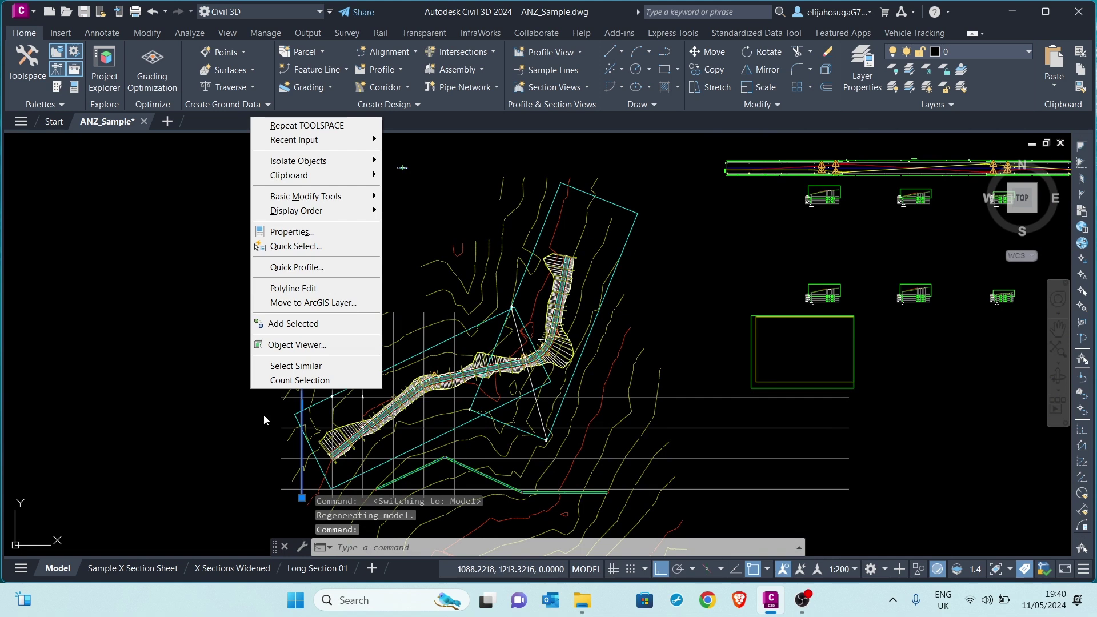
click(293, 364)
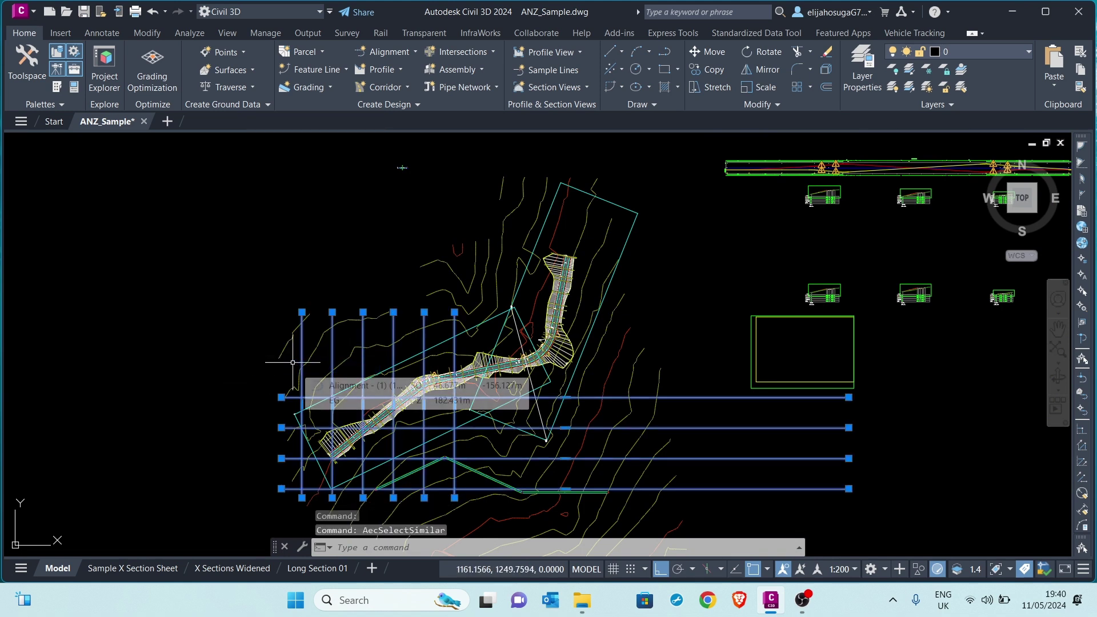
key(Delete)
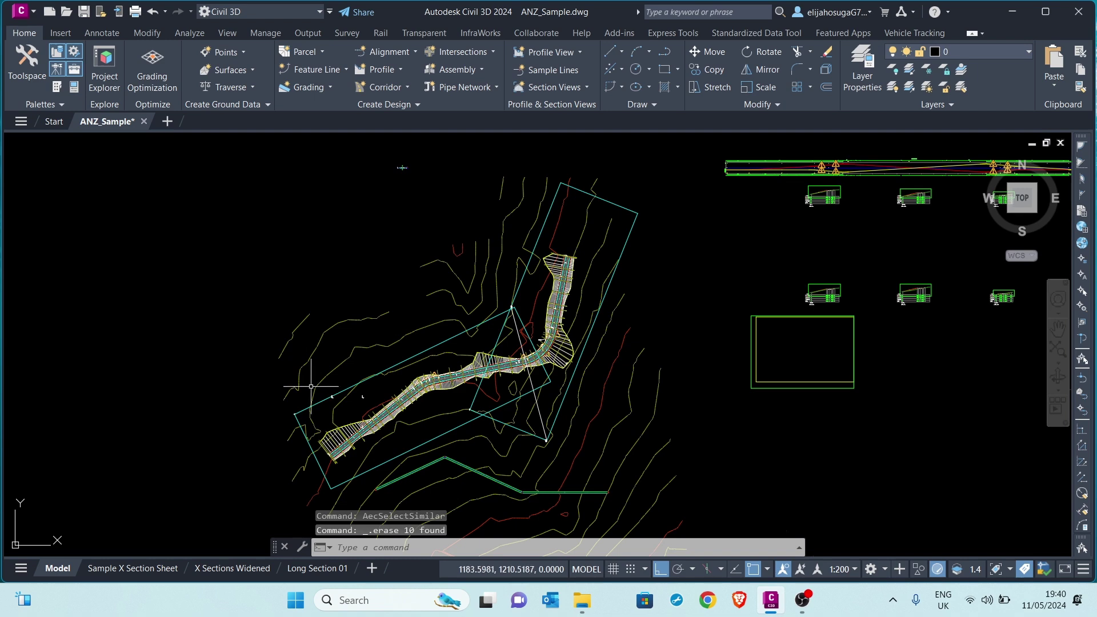
Delete the two leftover grid labels north of the road corridor's southwest end.
scroll(297, 387, up, 8)
click(346, 442)
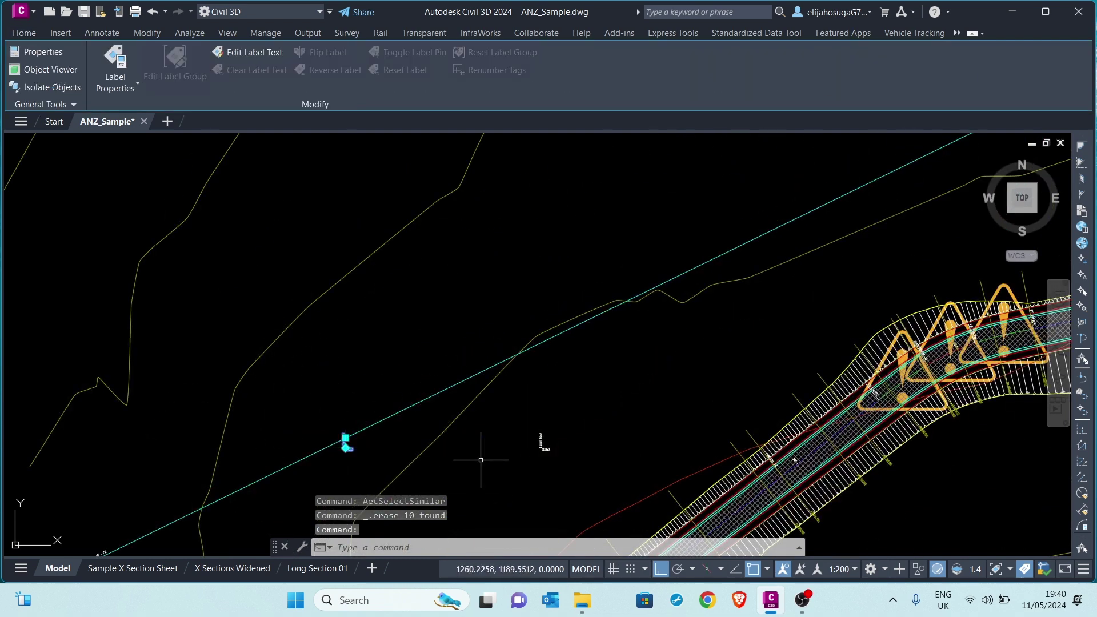
click(543, 465)
click(525, 440)
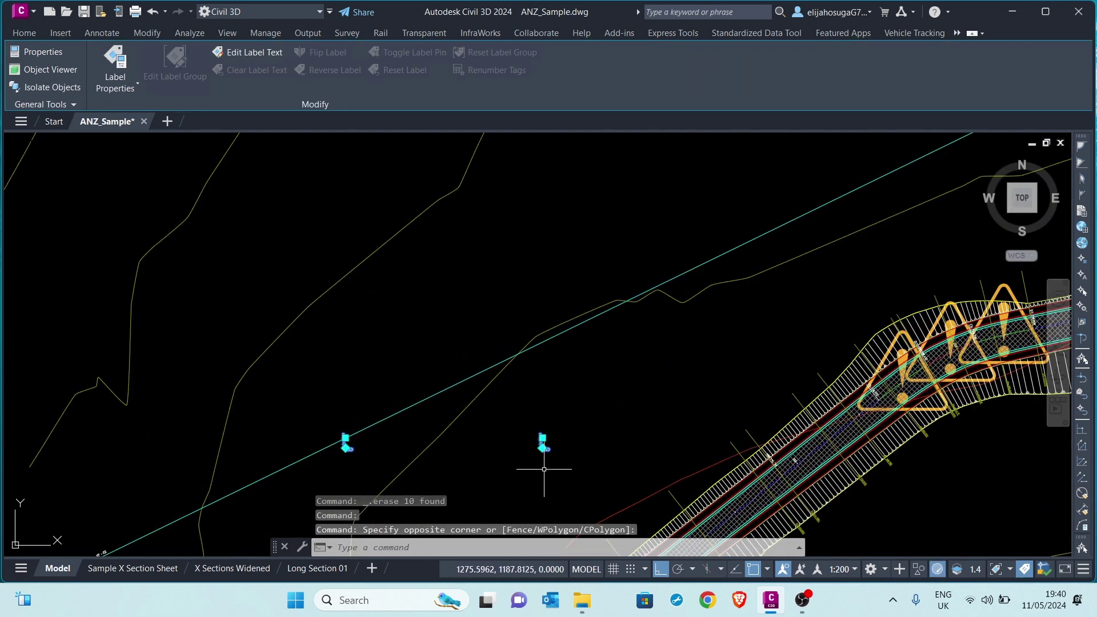
key(Delete)
Draw a vertical polyline about 260 units long just west of the corridor's southwest end, crossing the contours.
scroll(521, 404, down, 5)
scroll(378, 394, up, 6)
scroll(434, 277, up, 3)
scroll(437, 268, down, 6)
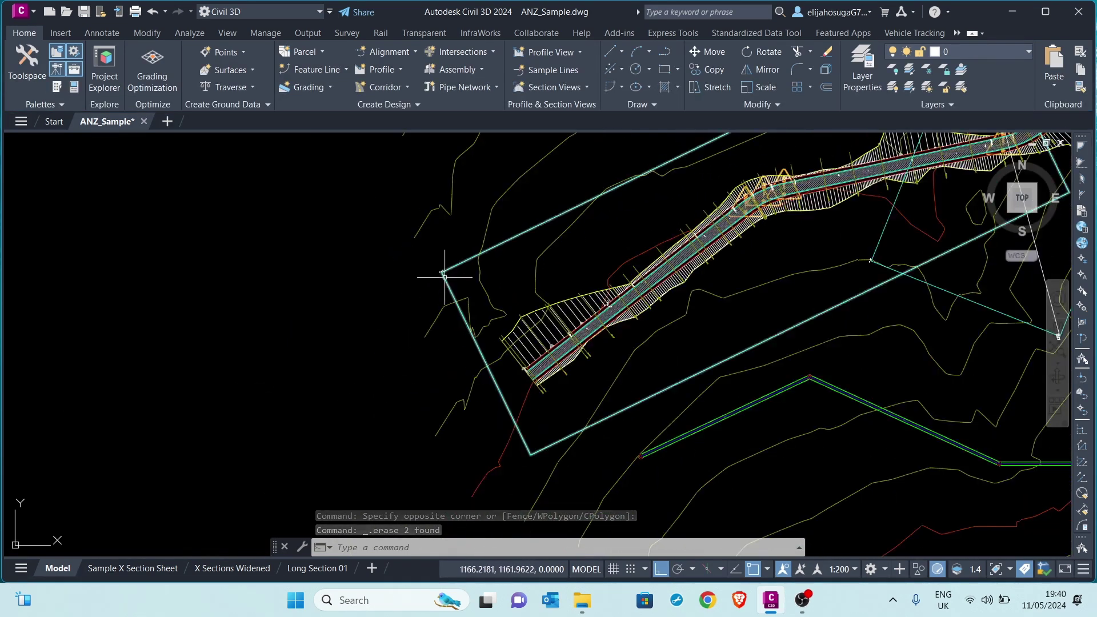
scroll(444, 276, down, 3)
text(pl)
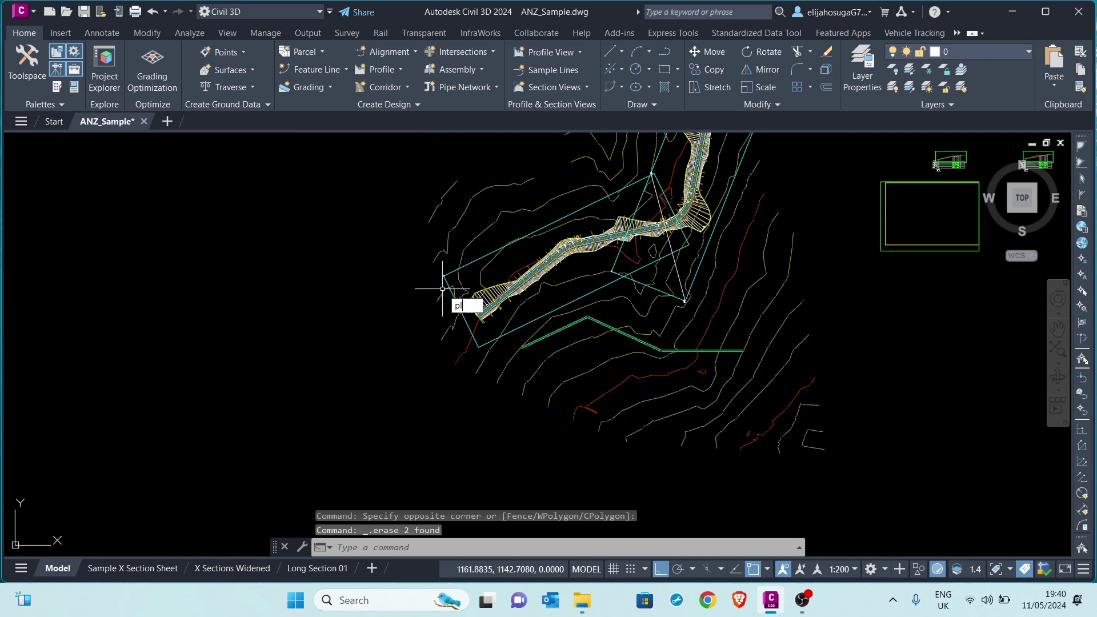
key(Return)
scroll(440, 338, up, 3)
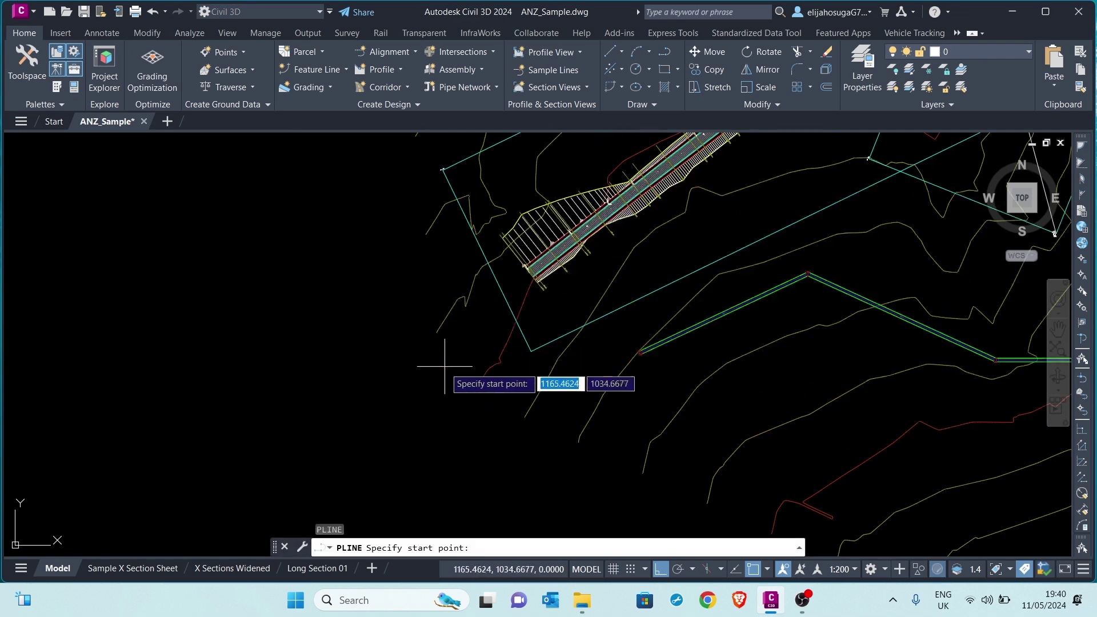
click(449, 371)
scroll(423, 257, down, 4)
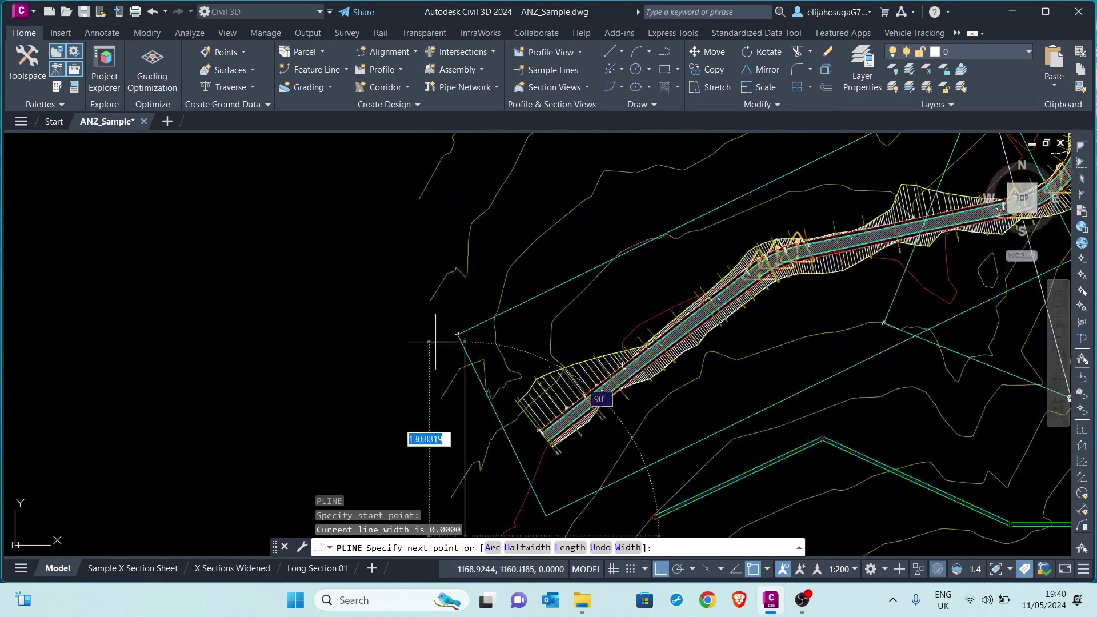
scroll(428, 286, down, 2)
scroll(440, 308, up, 3)
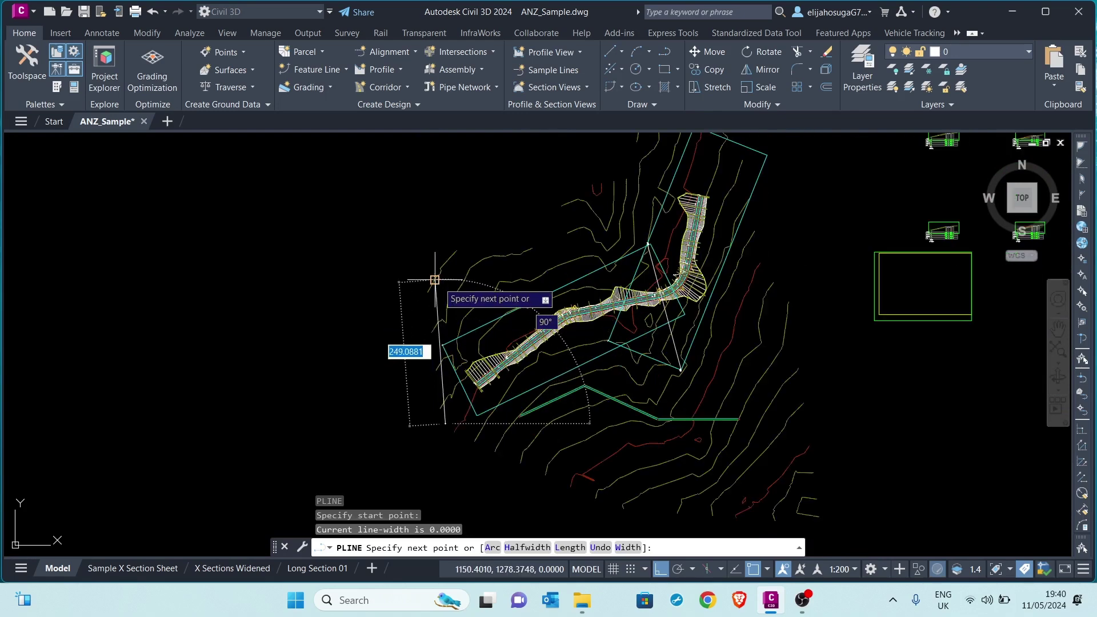
scroll(434, 280, up, 3)
click(426, 261)
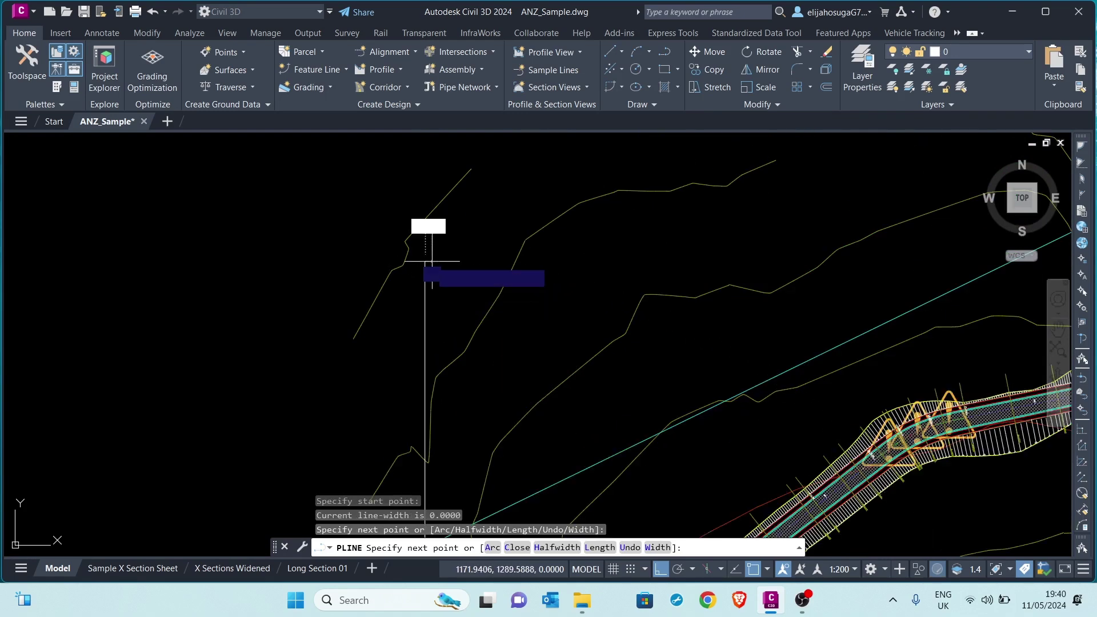
key(Escape)
scroll(955, 313, down, 5)
middle_drag(954, 314, 851, 345)
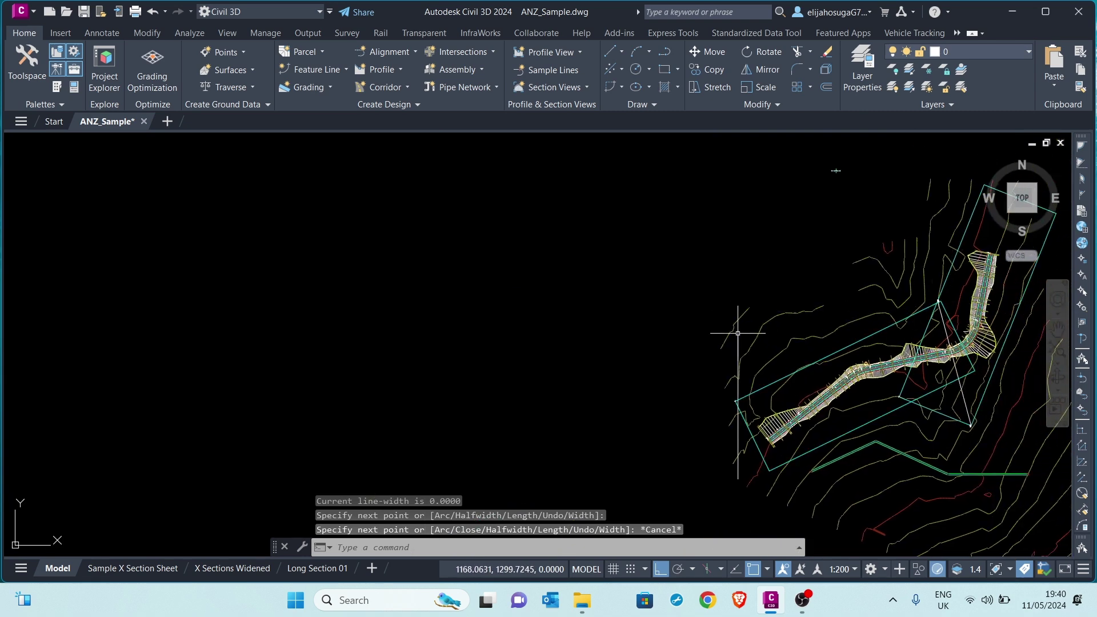
scroll(737, 312, up, 3)
scroll(791, 342, down, 4)
scroll(937, 297, up, 2)
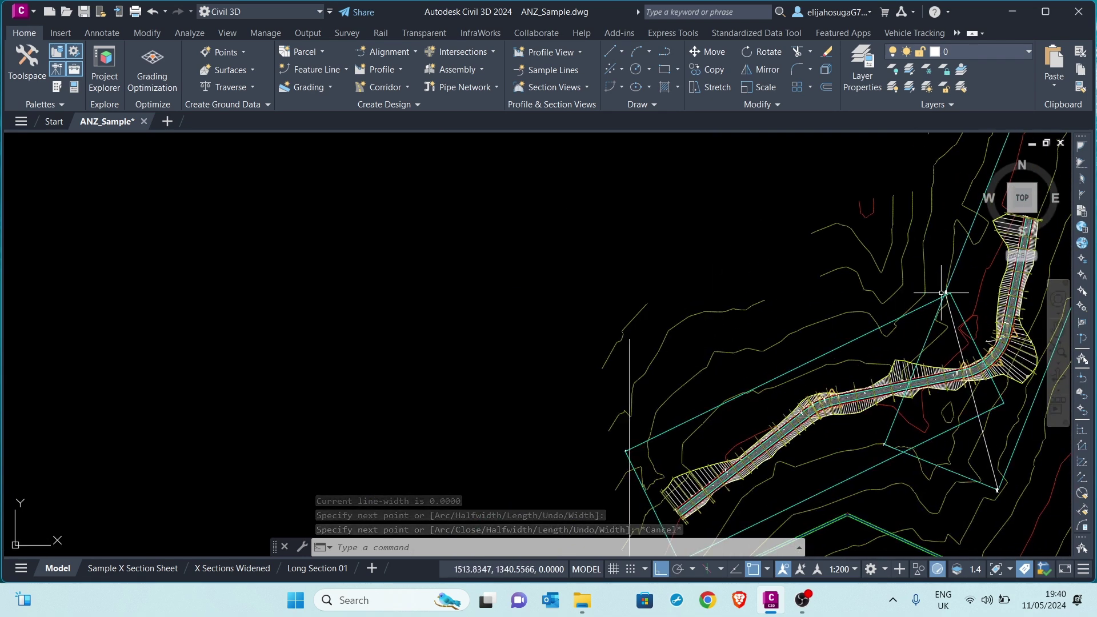
click(631, 360)
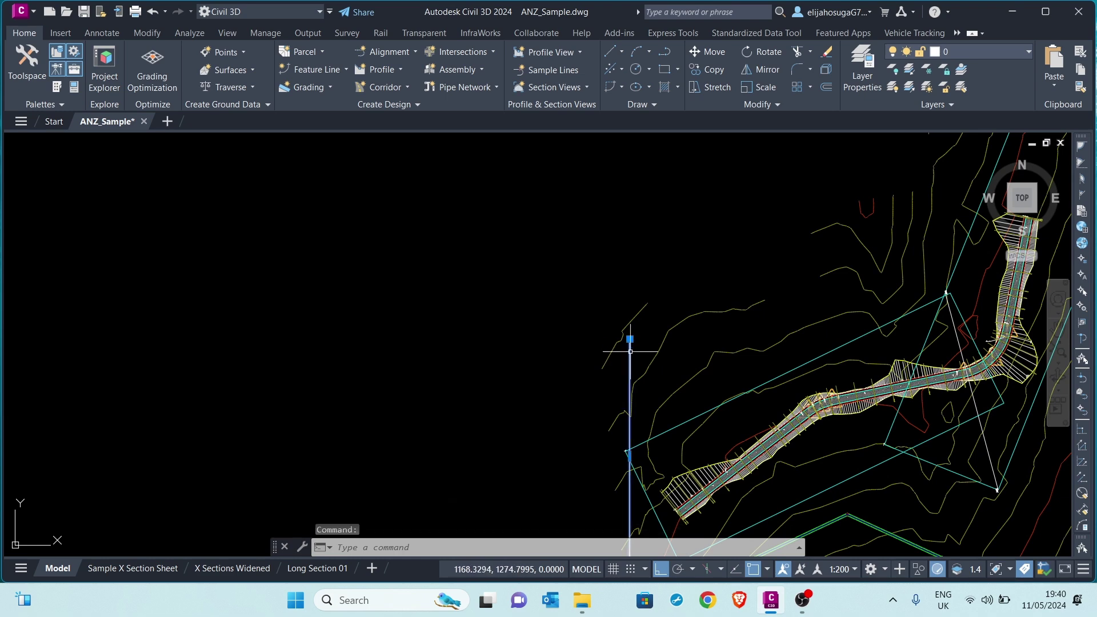
click(630, 339)
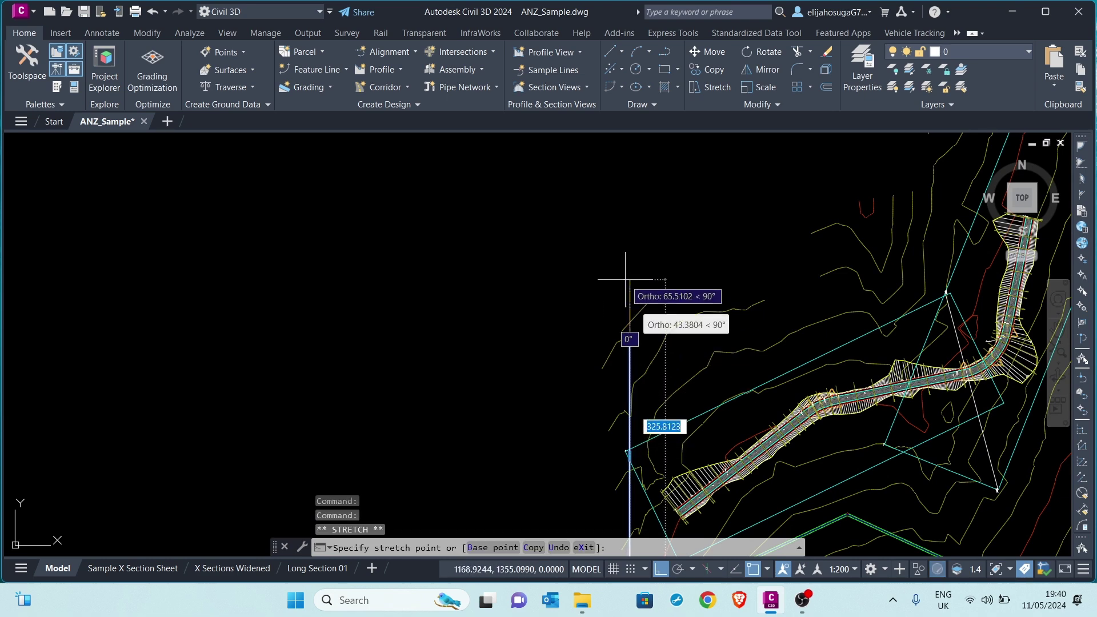
key(Escape)
Draw a horizontal polyline about 520 units long south of the corridor, crossing the vertical polyline near its lower end.
scroll(600, 380, down, 3)
scroll(611, 379, up, 5)
middle_drag(612, 379, 600, 265)
scroll(603, 385, down, 3)
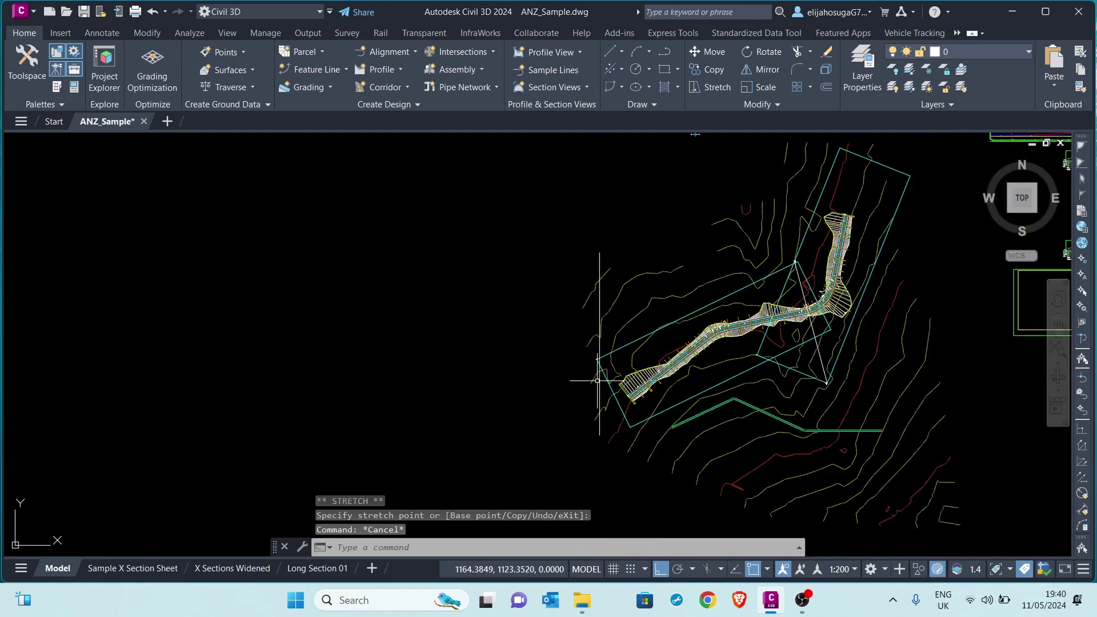
scroll(605, 408, up, 2)
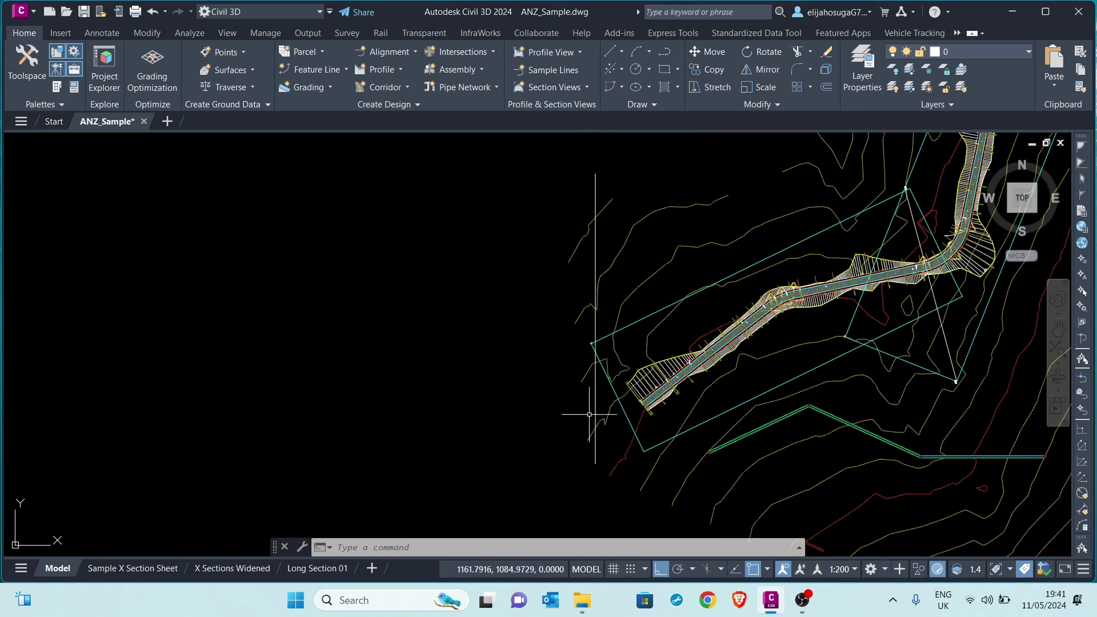
key(Return)
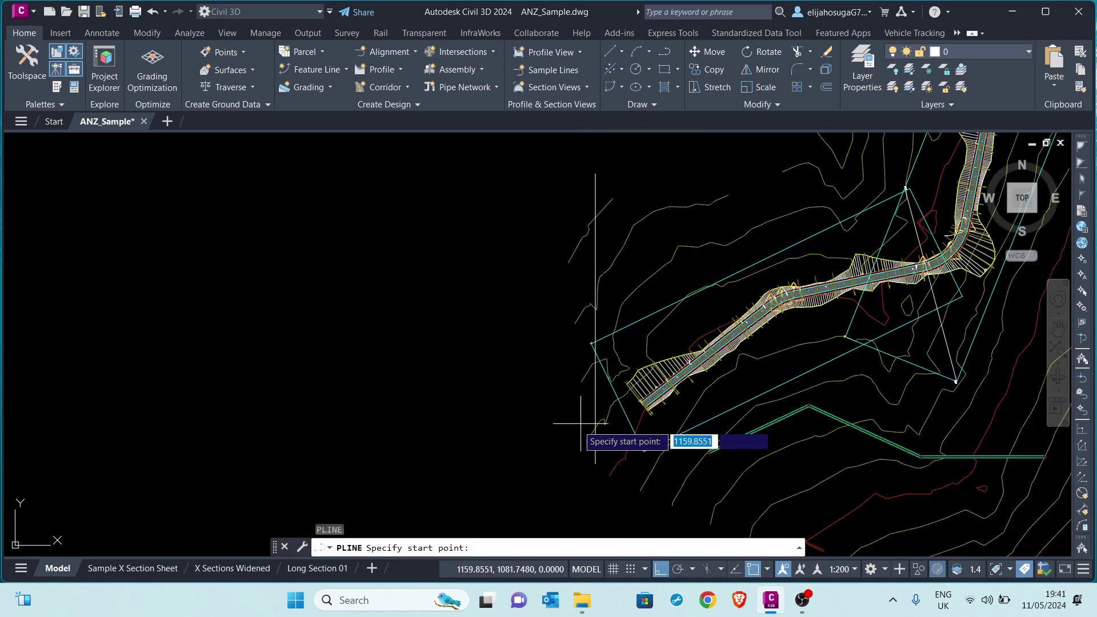
click(536, 449)
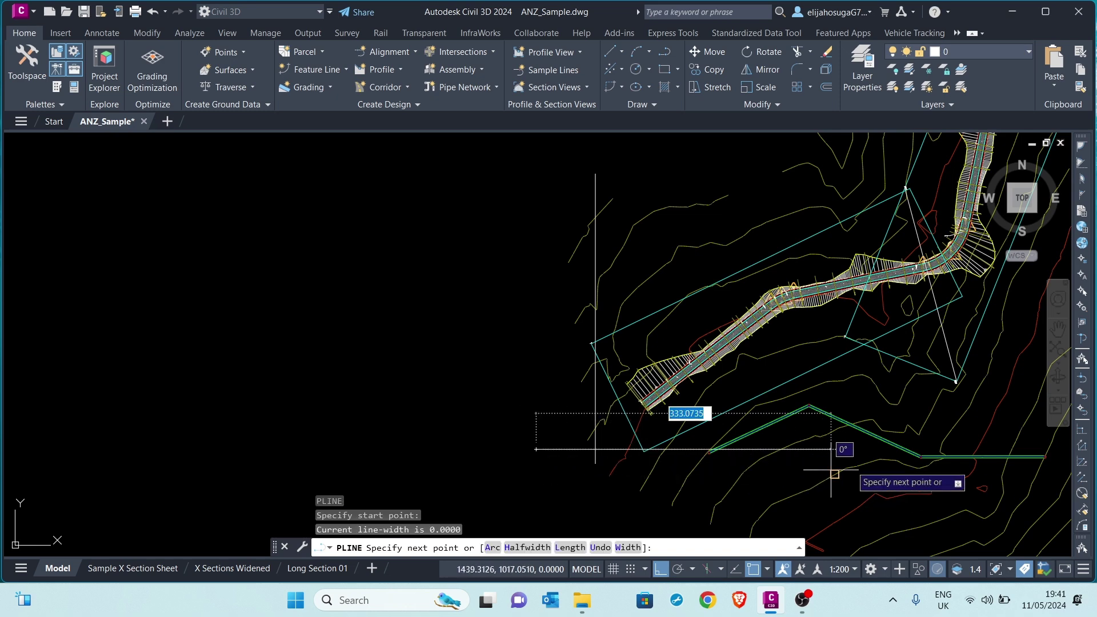
scroll(775, 448, up, 5)
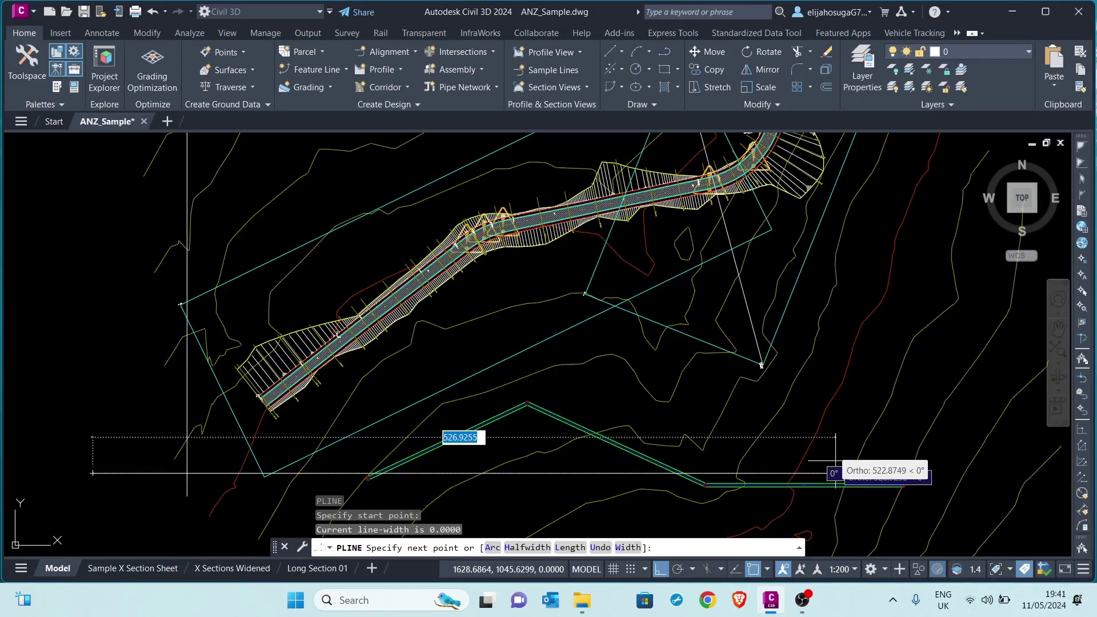
click(903, 485)
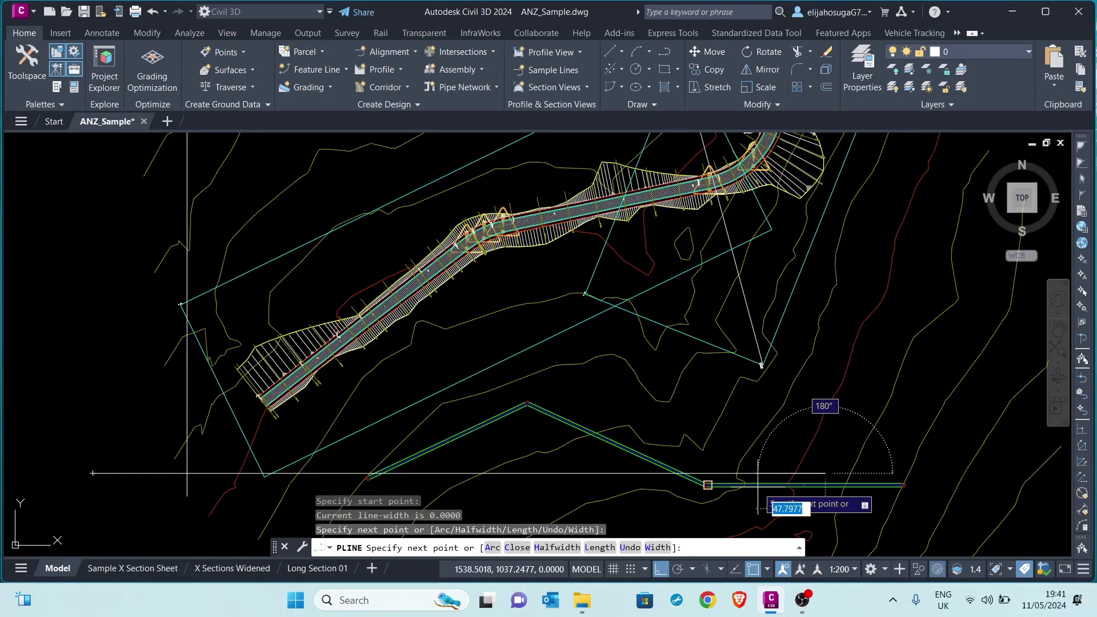
key(Escape)
Set the colour of the new vertical and horizontal grid polylines to the grey true colour starting 150,150.
scroll(514, 414, down, 4)
scroll(387, 440, up, 4)
click(391, 407)
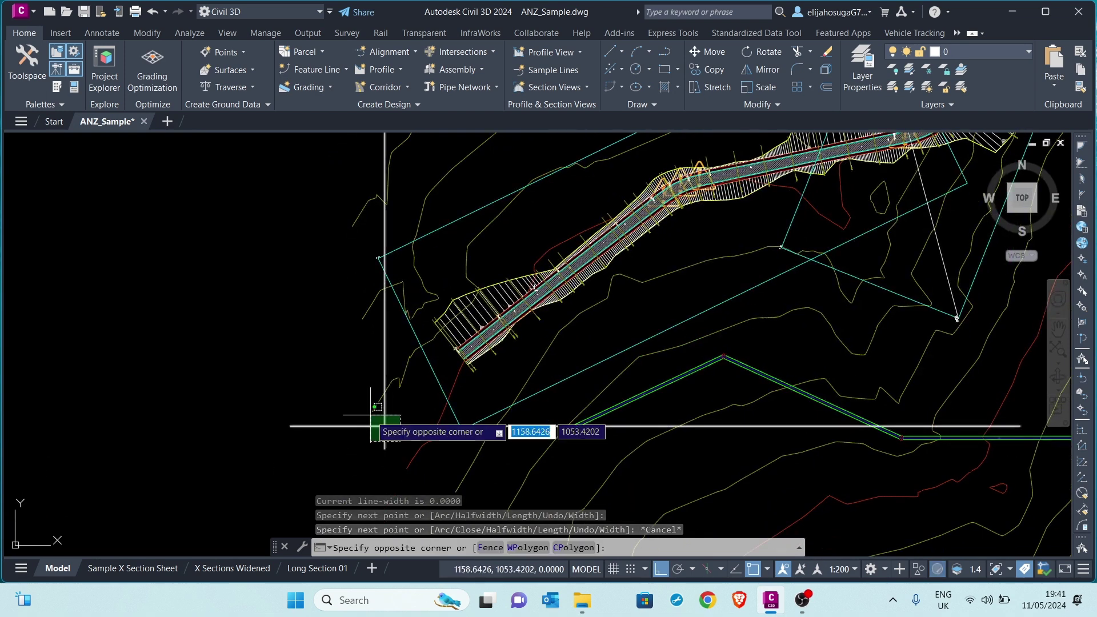
click(369, 440)
scroll(350, 412, down, 2)
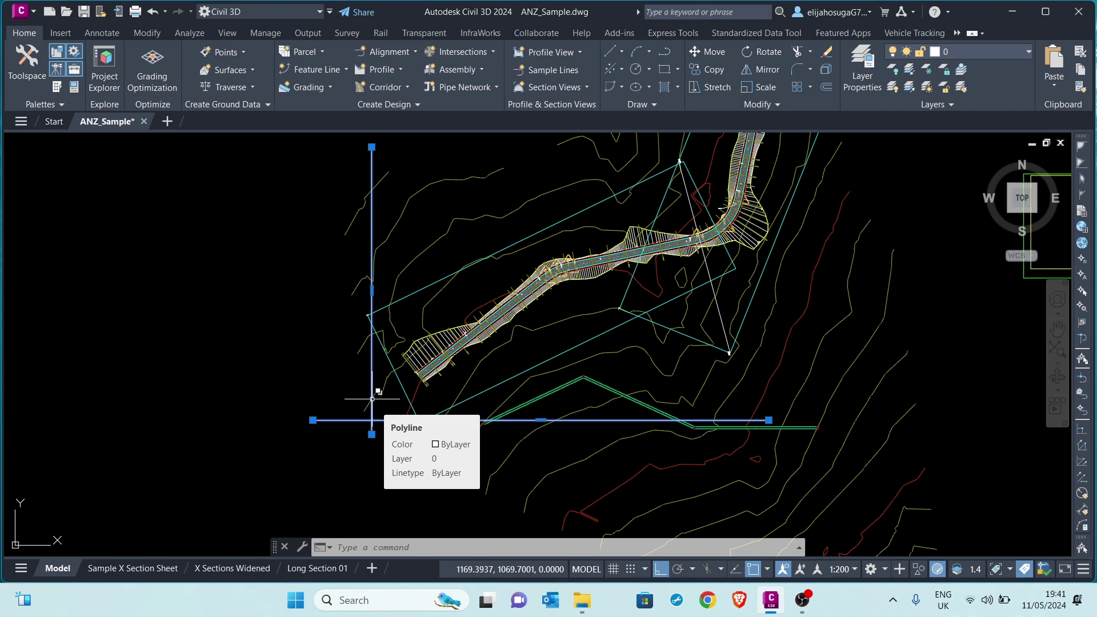
right_click(377, 427)
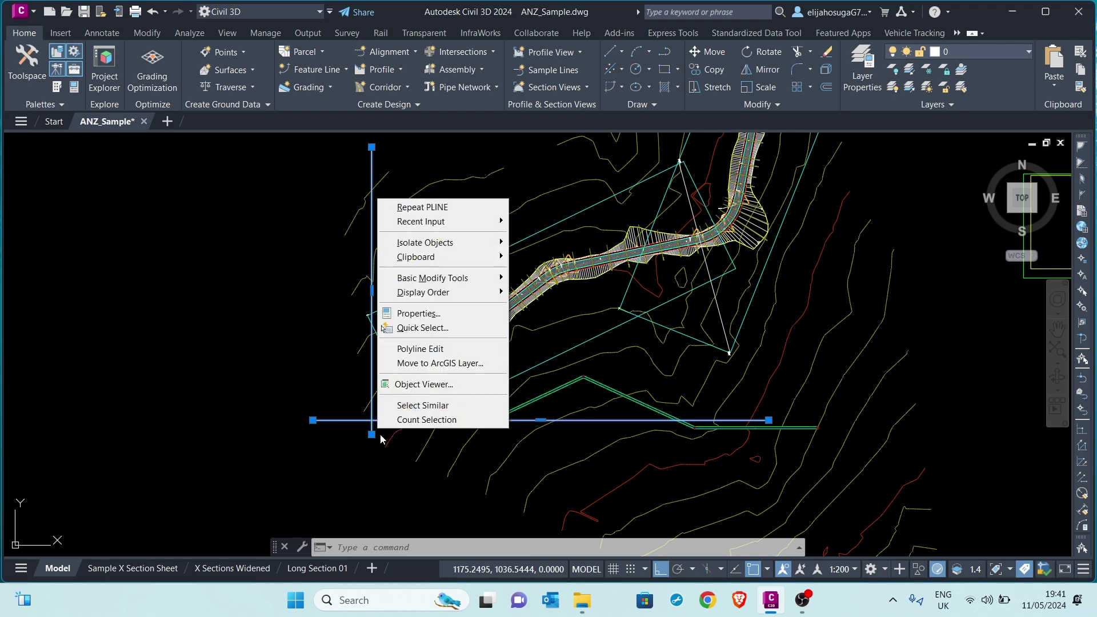
click(417, 313)
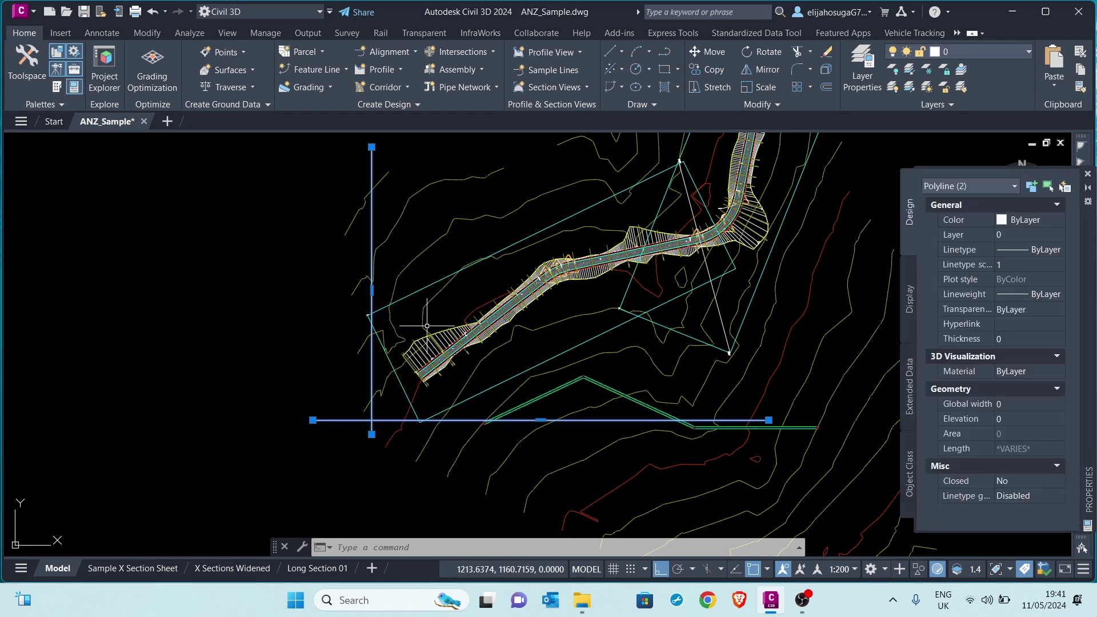
click(1033, 222)
click(1033, 222)
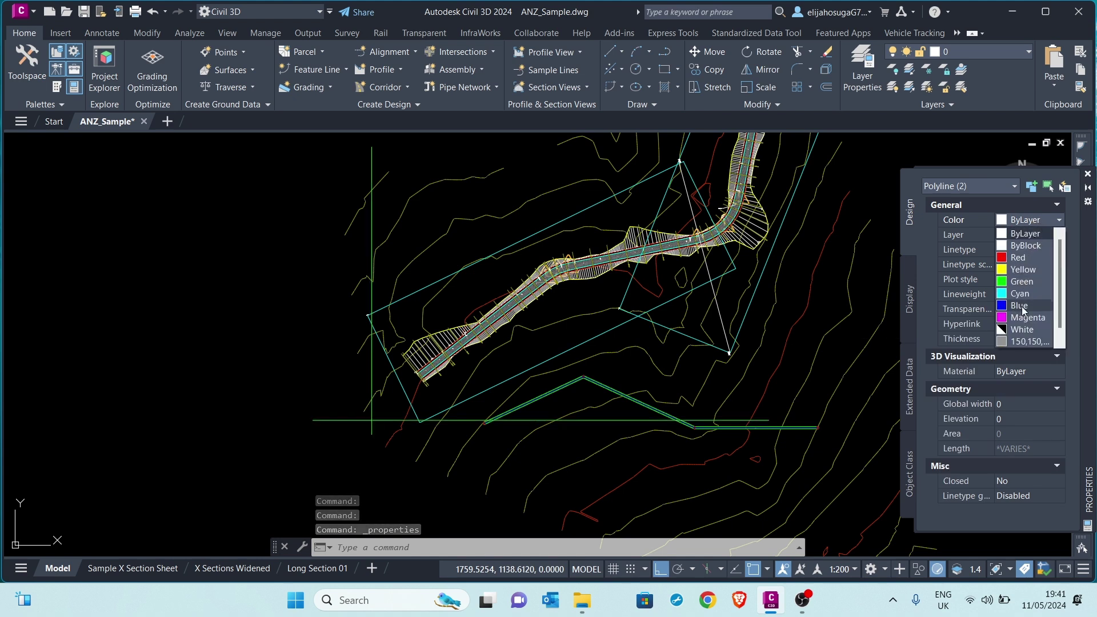
click(1019, 342)
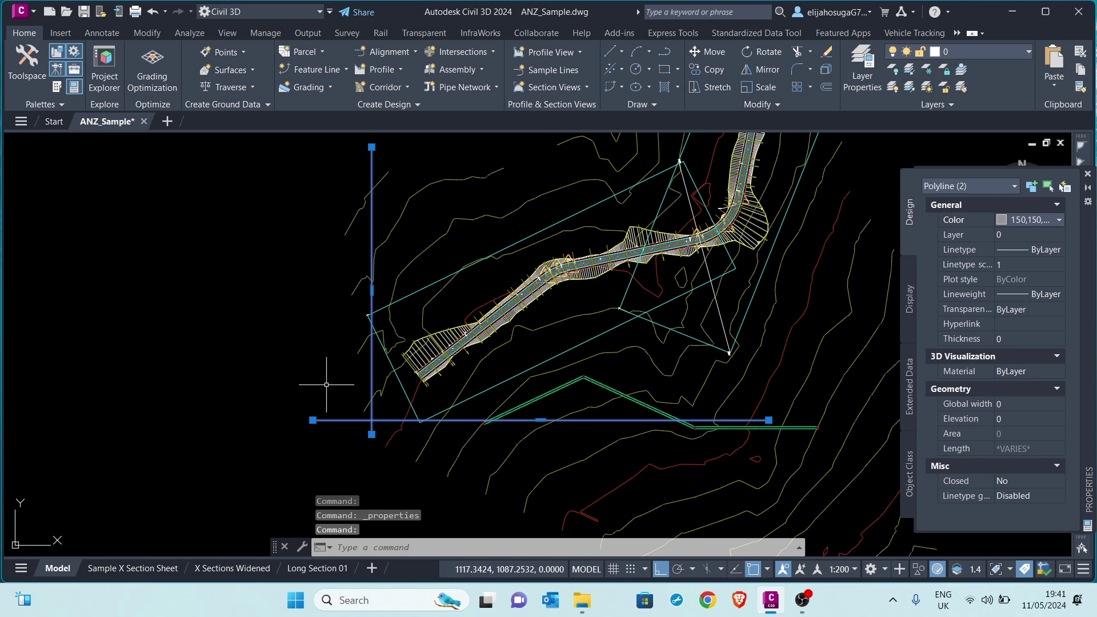
key(Escape)
scroll(317, 394, up, 4)
scroll(343, 392, down, 6)
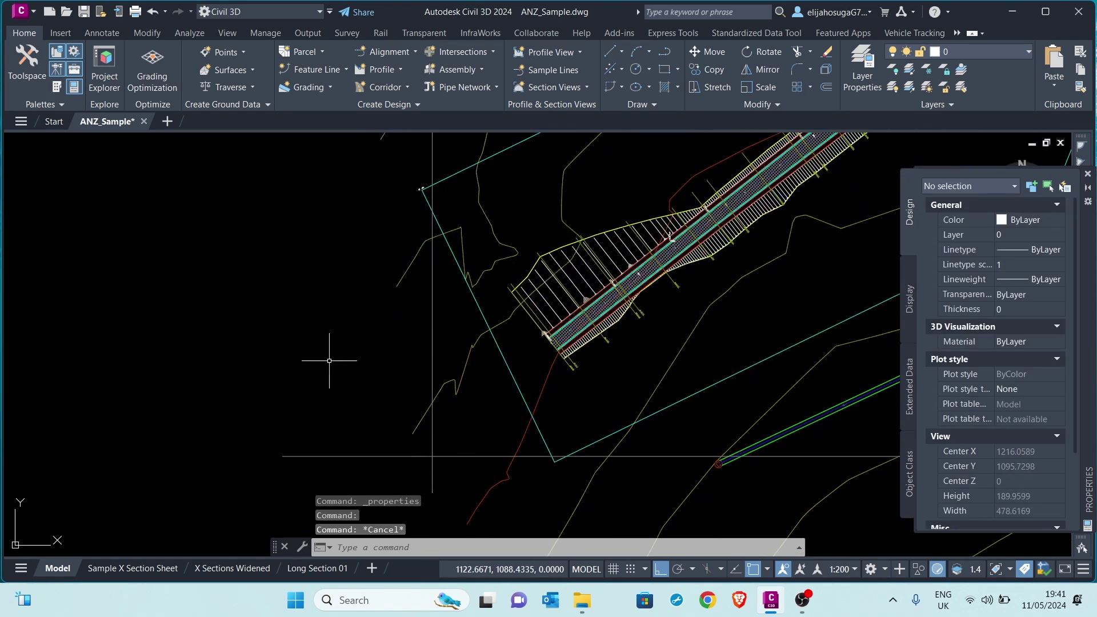
Offset the vertical grid polyline eastward at 50-unit spacing, each copy from the previous one, to add three vertical grid lines.
scroll(337, 370, up, 1)
scroll(359, 362, up, 1)
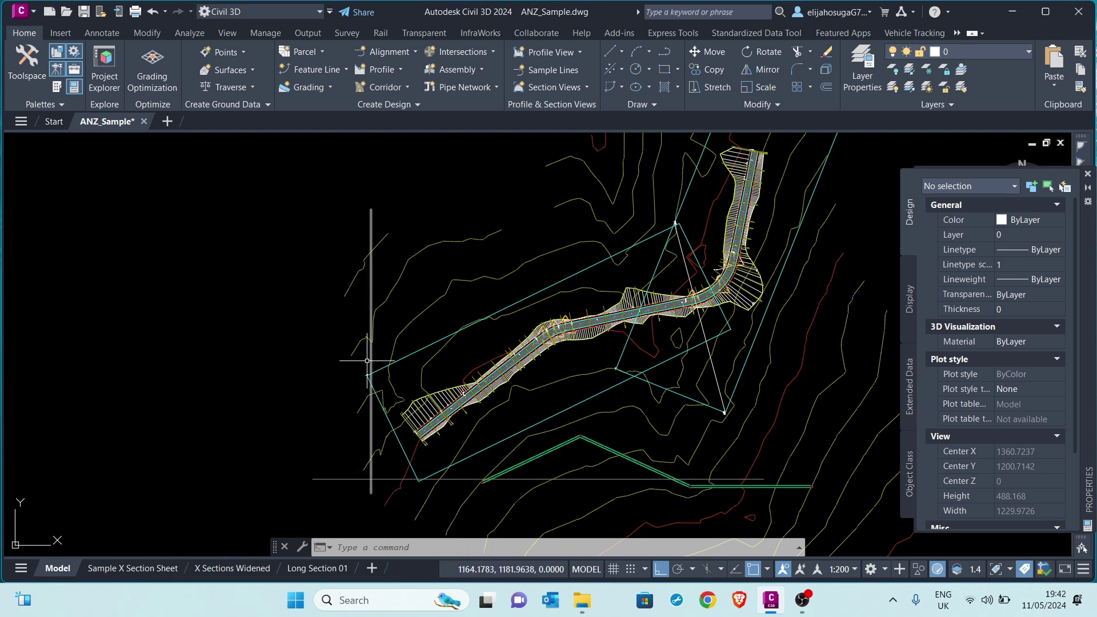
right_click(359, 432)
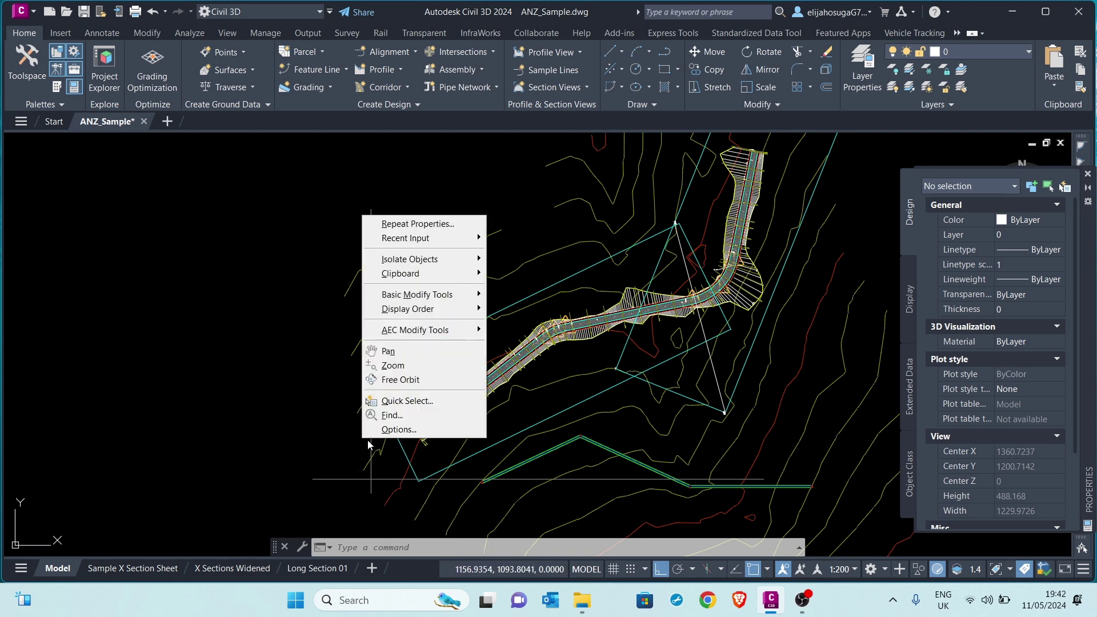
click(369, 440)
click(362, 430)
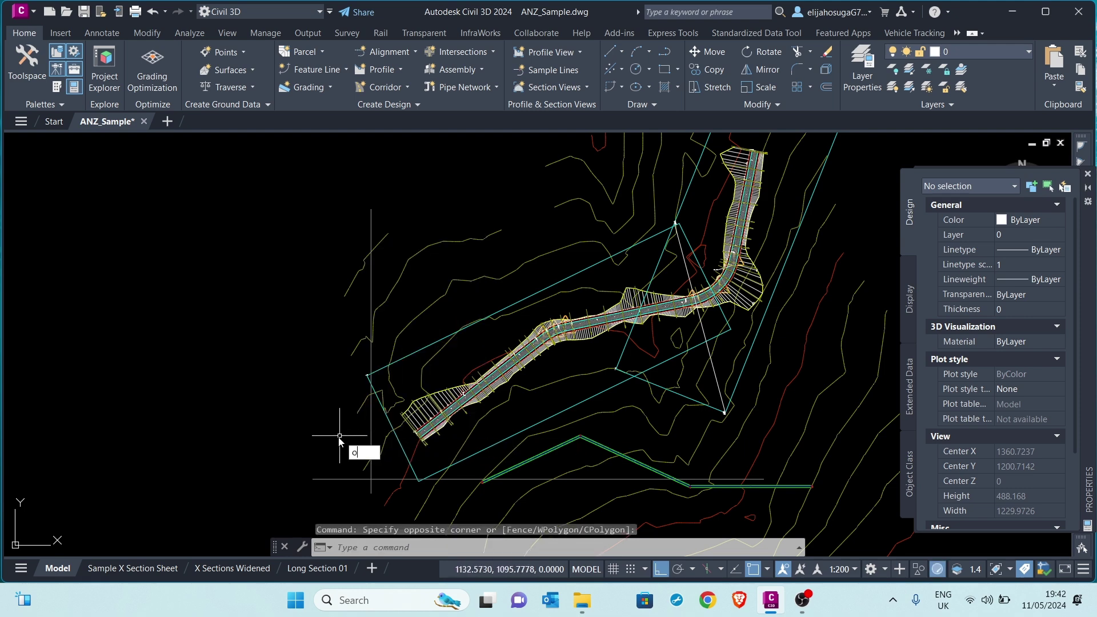
text(f)
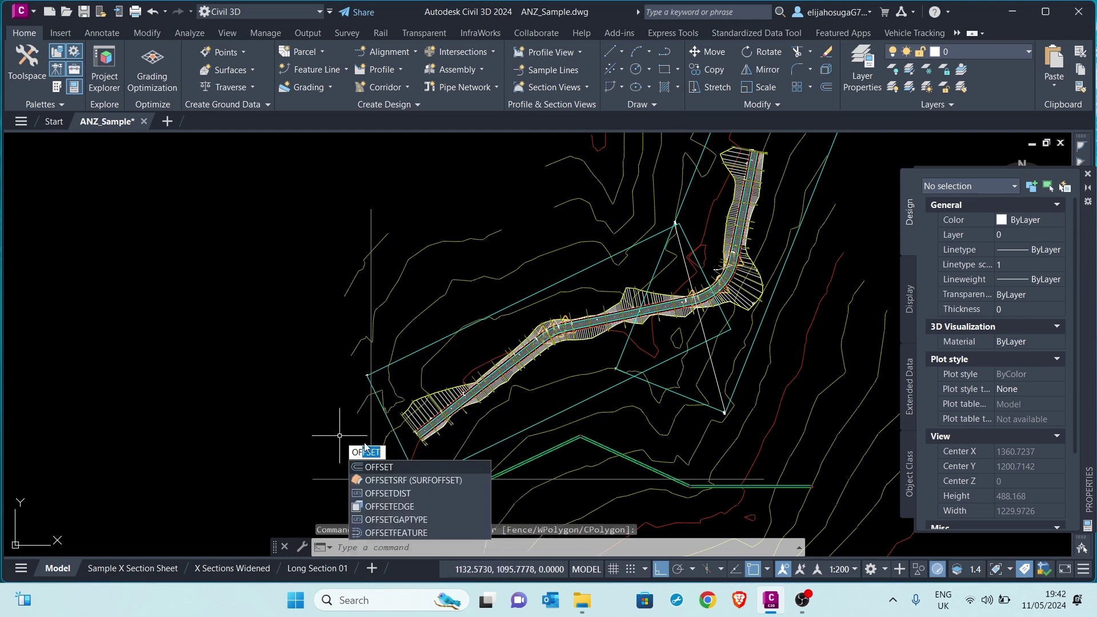
click(374, 468)
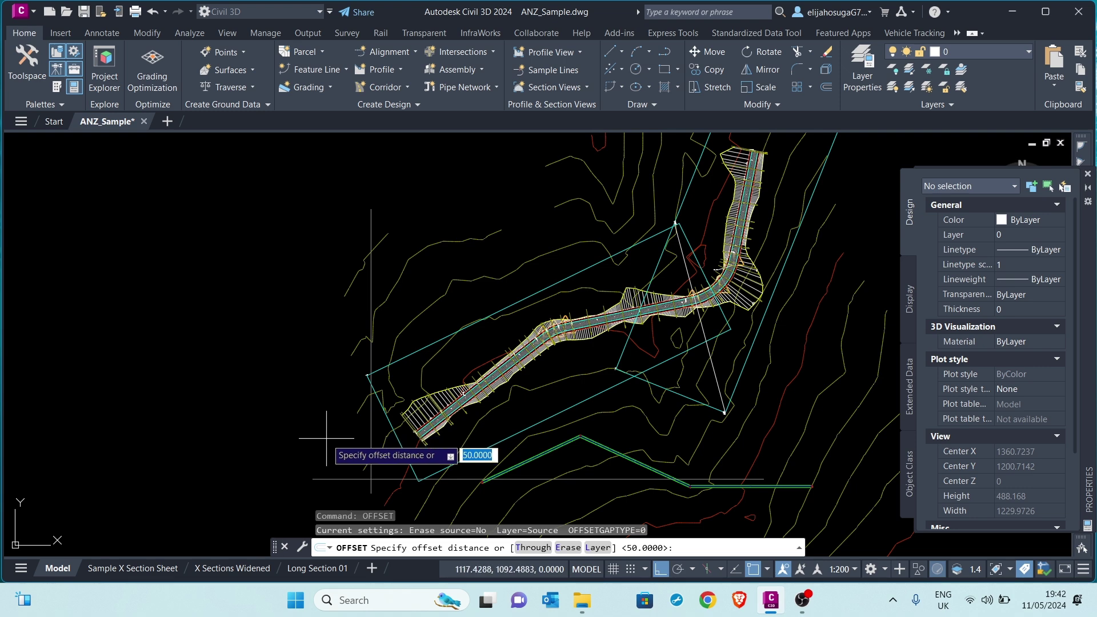
key(Return)
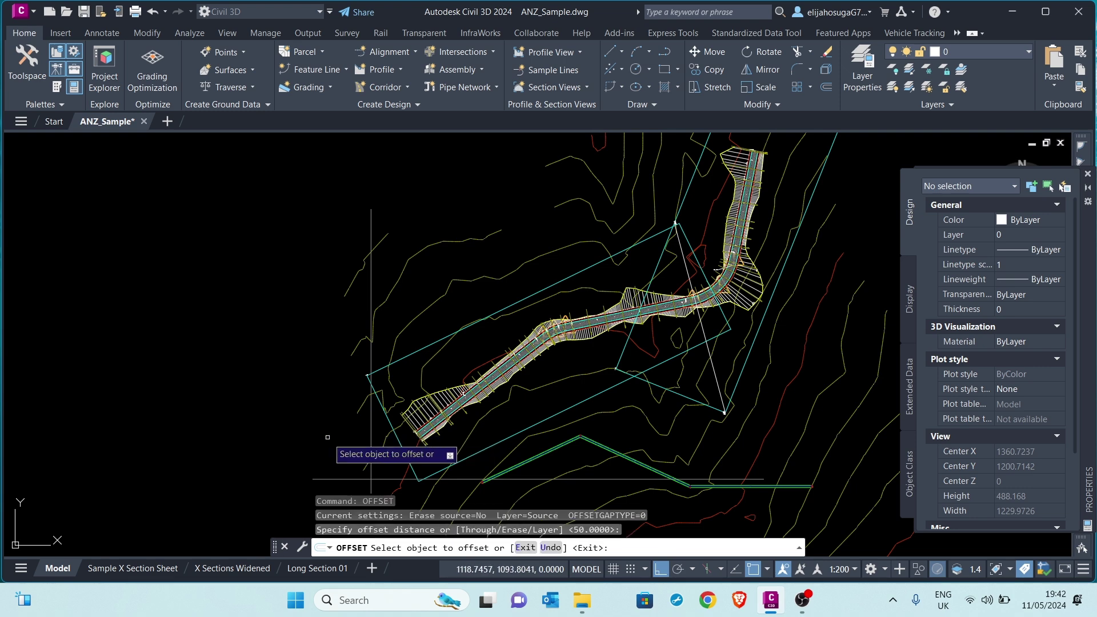
click(372, 429)
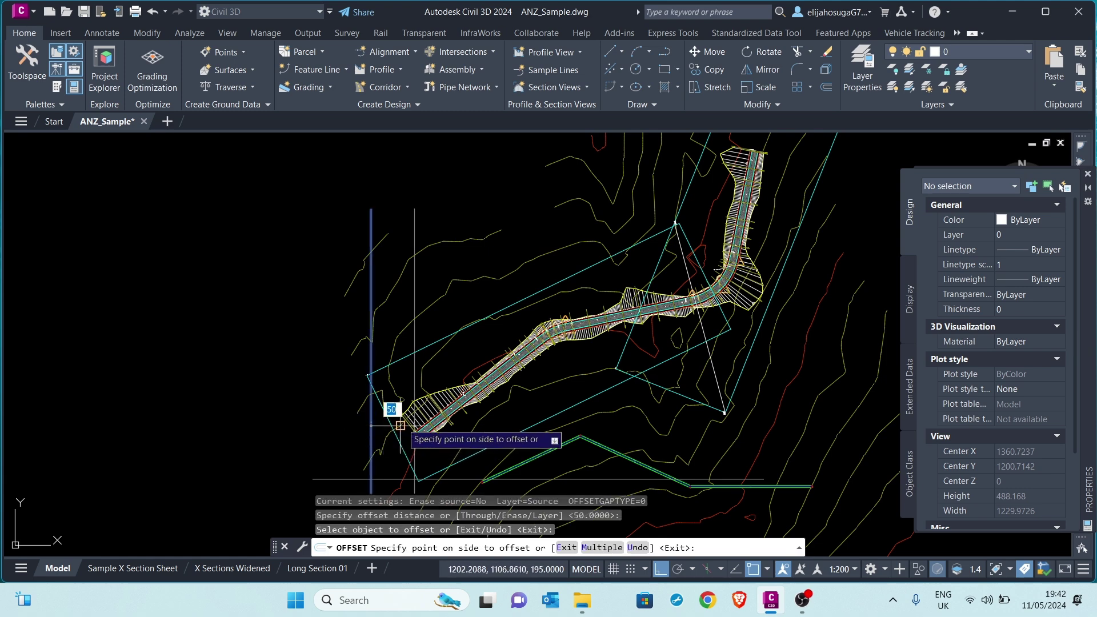
click(403, 364)
click(413, 363)
click(457, 354)
click(455, 353)
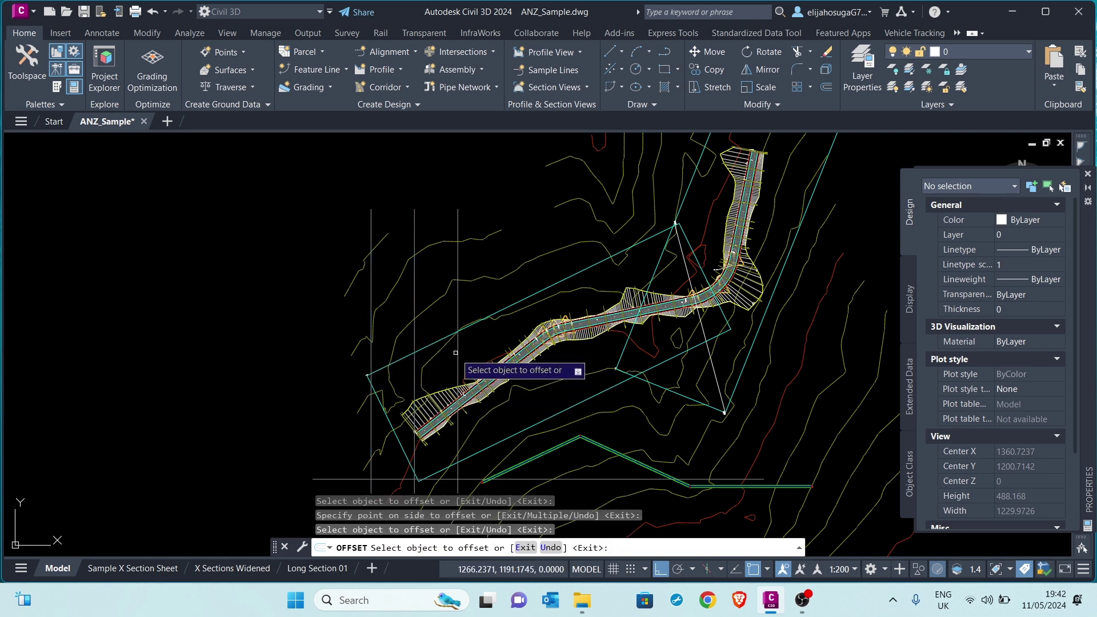
click(458, 355)
click(504, 332)
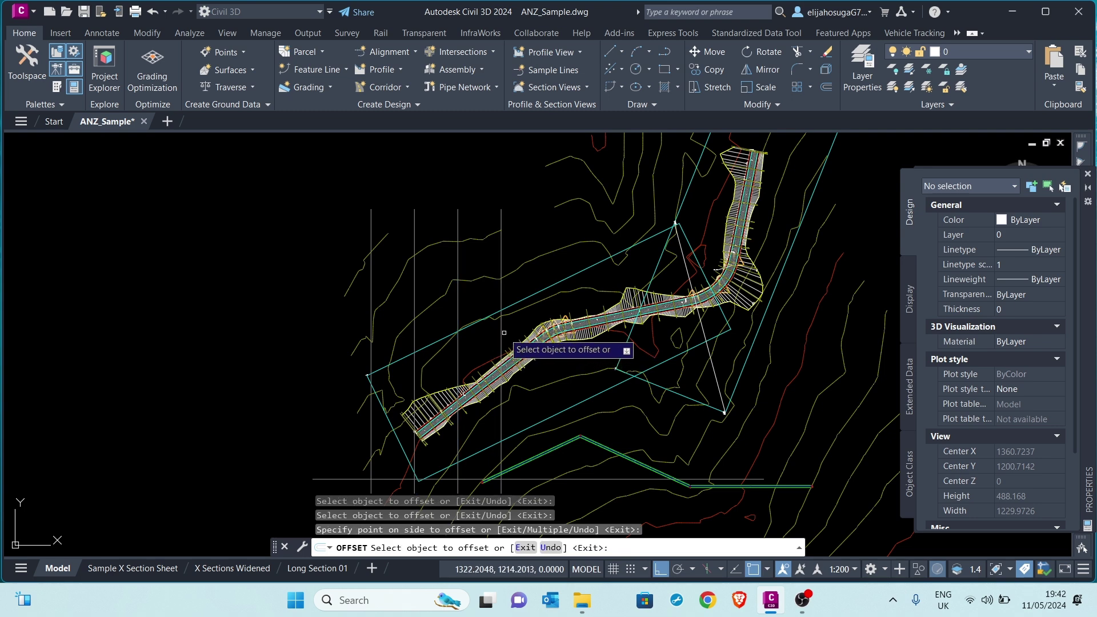
Continue offsetting the easternmost vertical grid line 50 units east until four more lines cross the corridor.
click(502, 332)
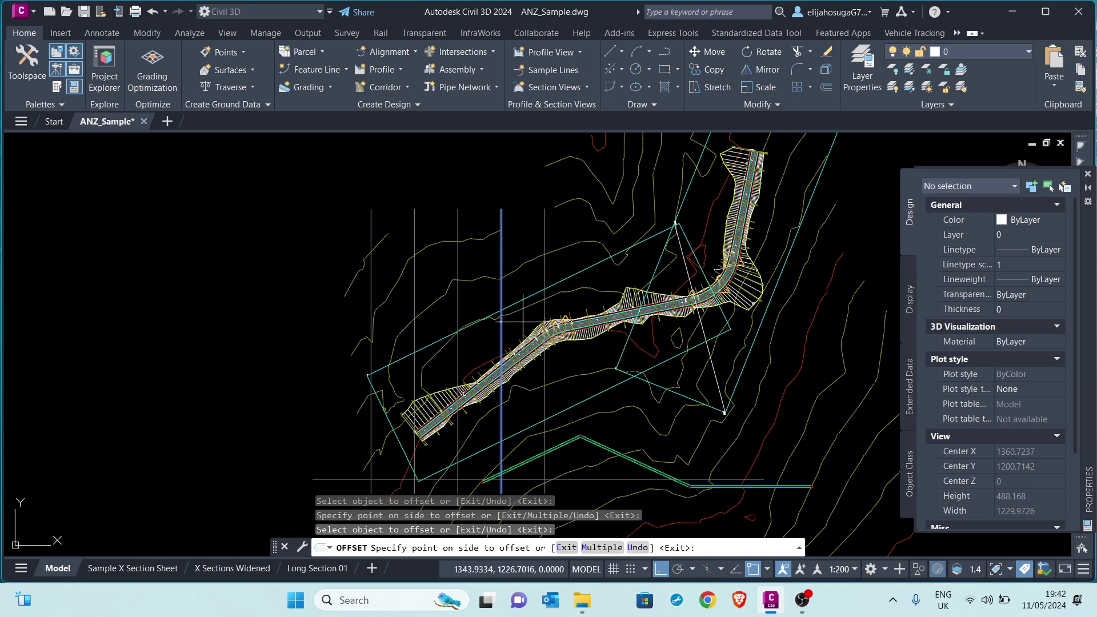
click(552, 307)
click(545, 306)
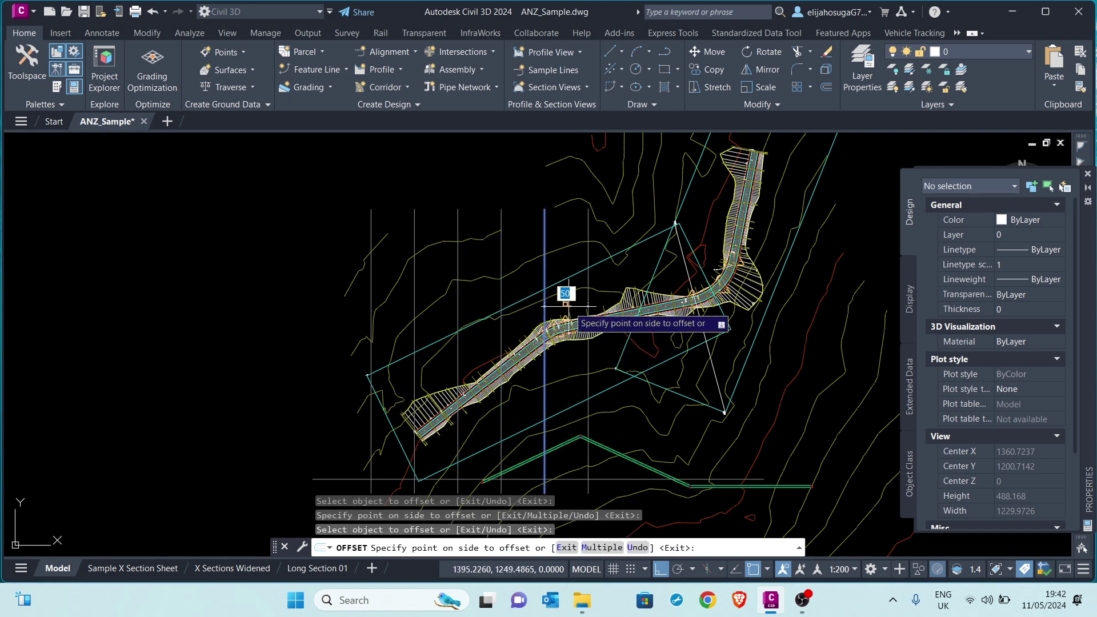
click(568, 306)
right_click(579, 309)
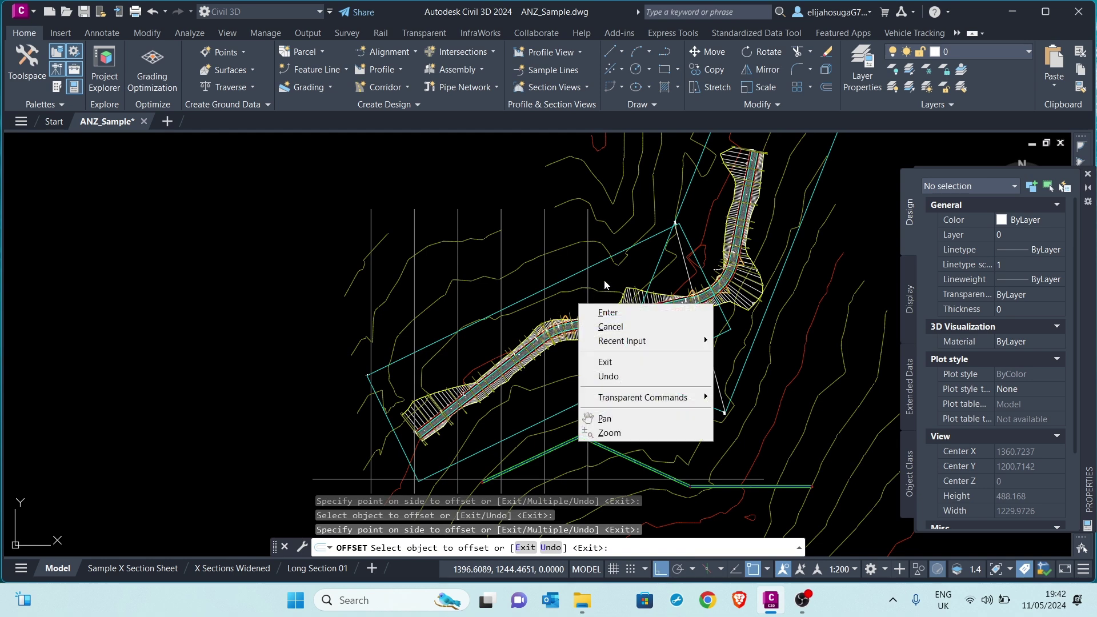
key(Escape)
click(588, 275)
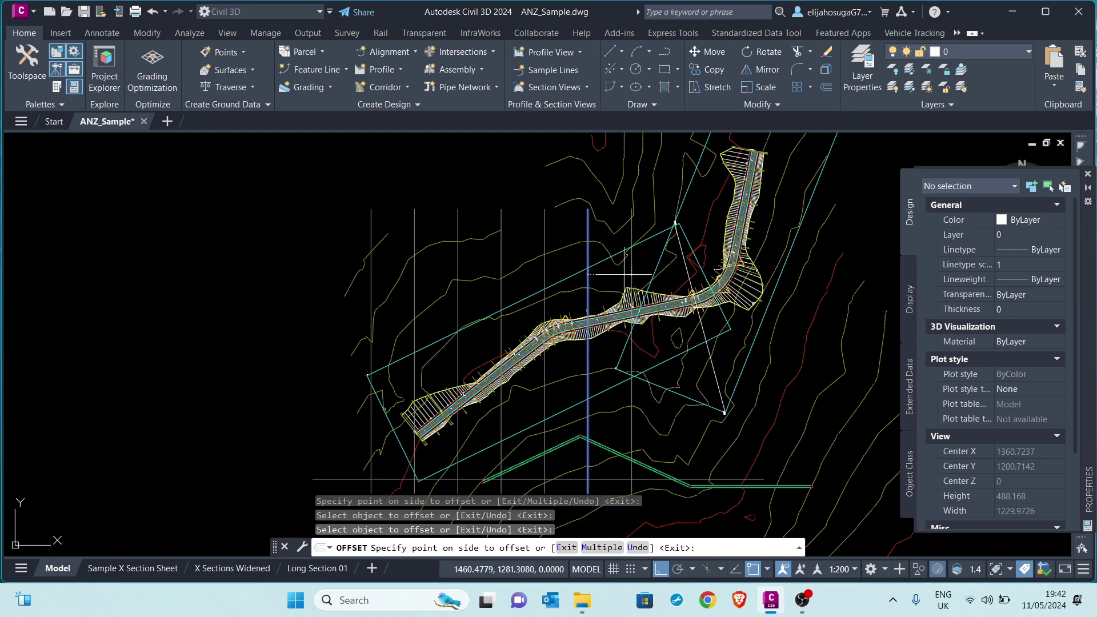
click(624, 275)
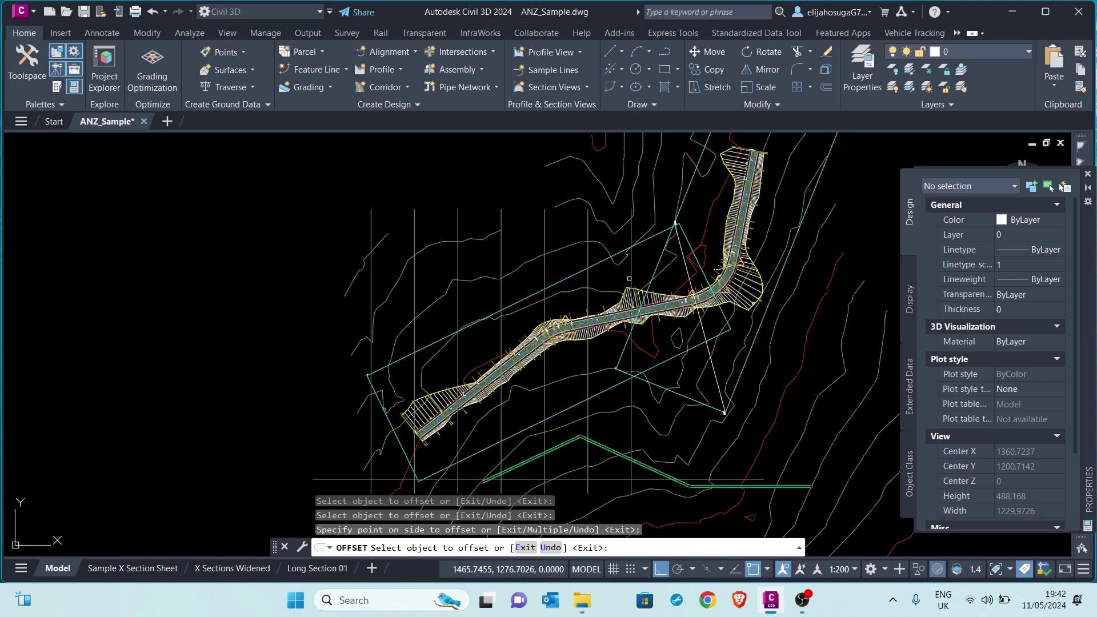
click(631, 278)
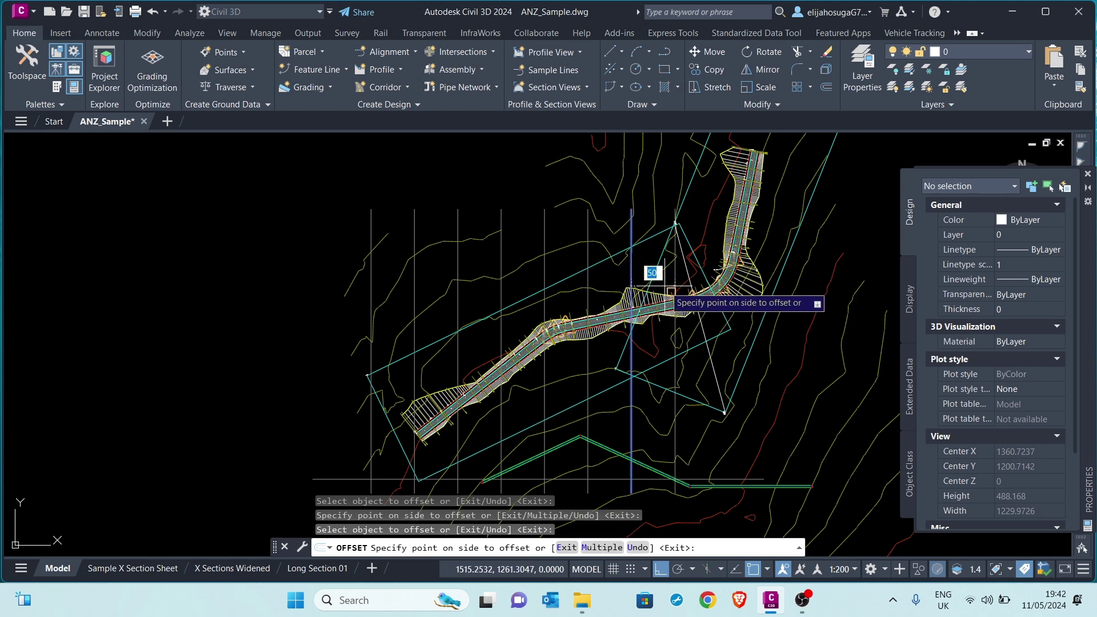
scroll(652, 360, up, 8)
click(657, 378)
Offset the horizontal grid polyline northward three times at 50-unit spacing, each copy from the previous one.
scroll(657, 378, down, 10)
scroll(566, 308, up, 5)
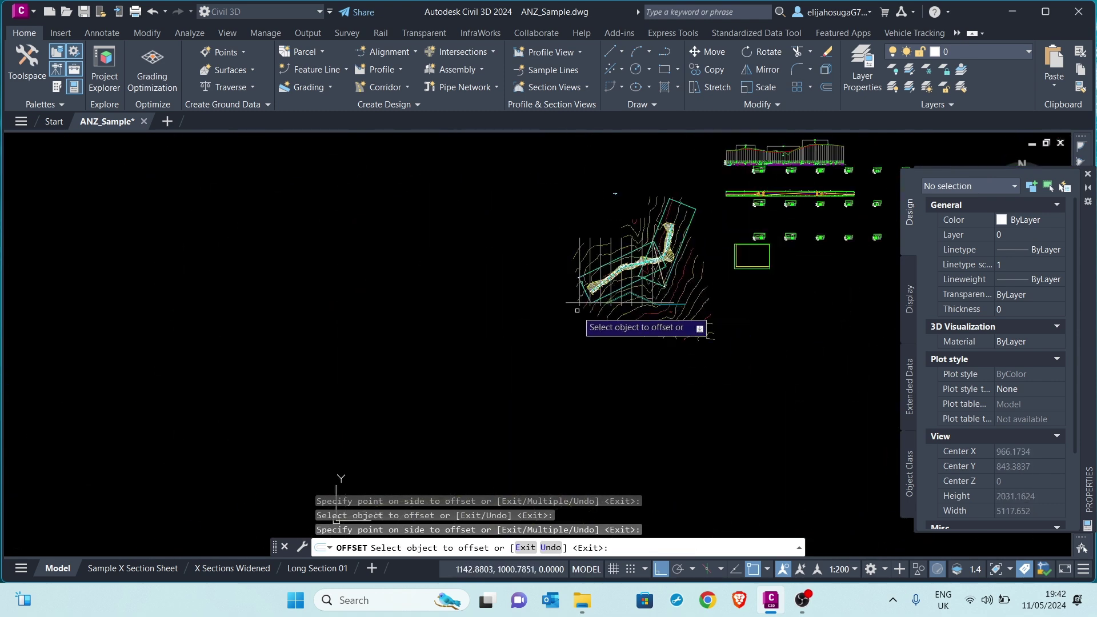
scroll(540, 332, up, 6)
click(528, 307)
click(510, 251)
middle_drag(515, 231, 520, 314)
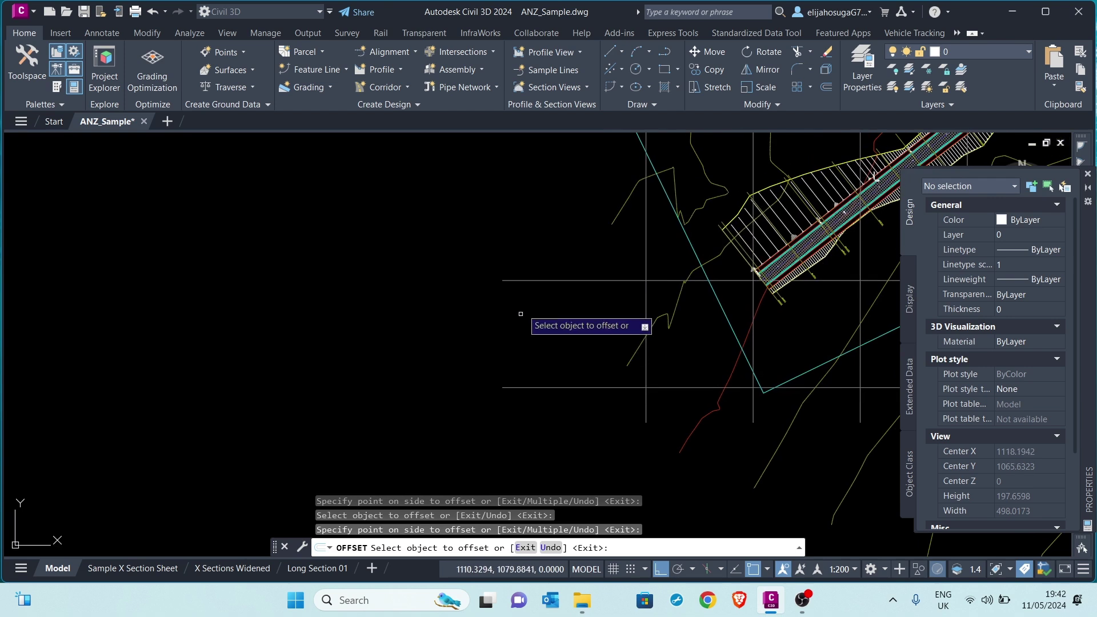
click(524, 279)
click(511, 232)
middle_drag(517, 232, 537, 333)
click(537, 307)
click(511, 233)
scroll(474, 243, down, 8)
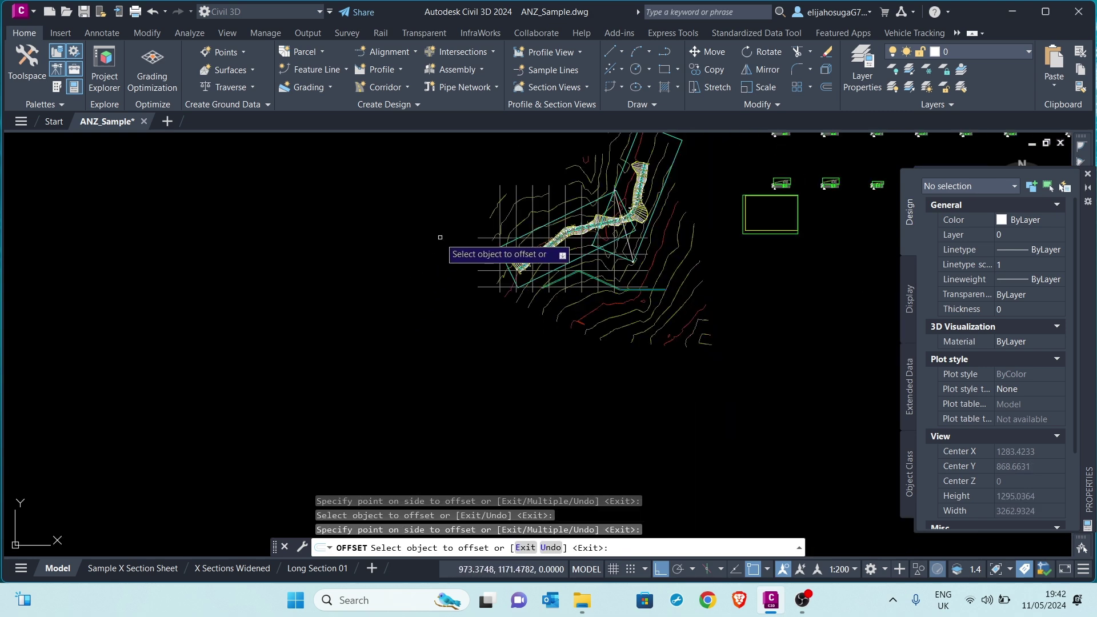
scroll(442, 228, up, 4)
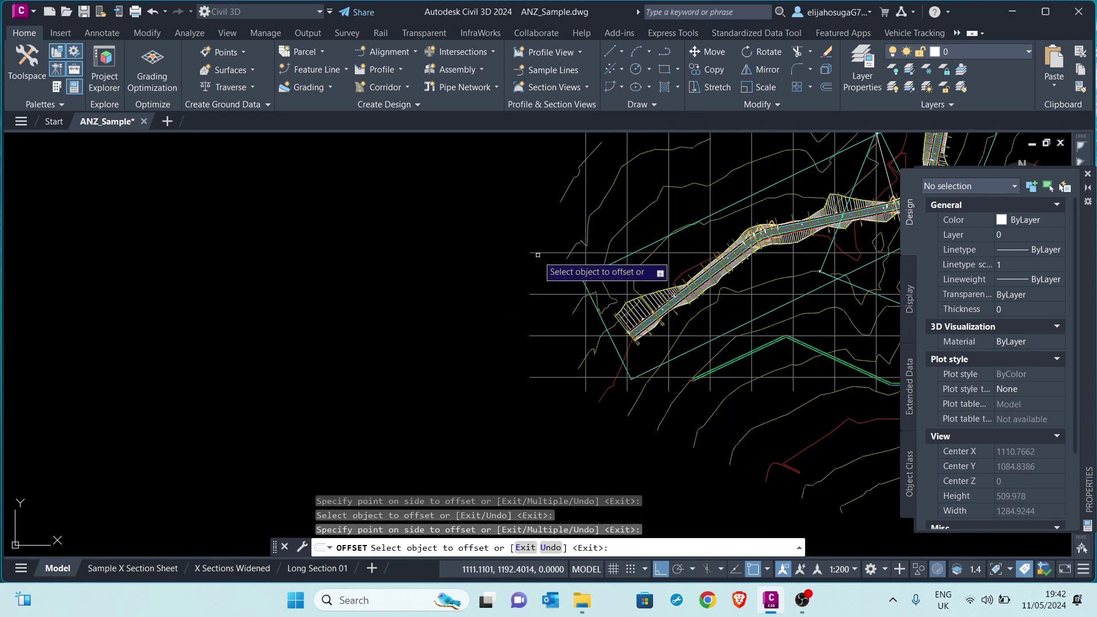
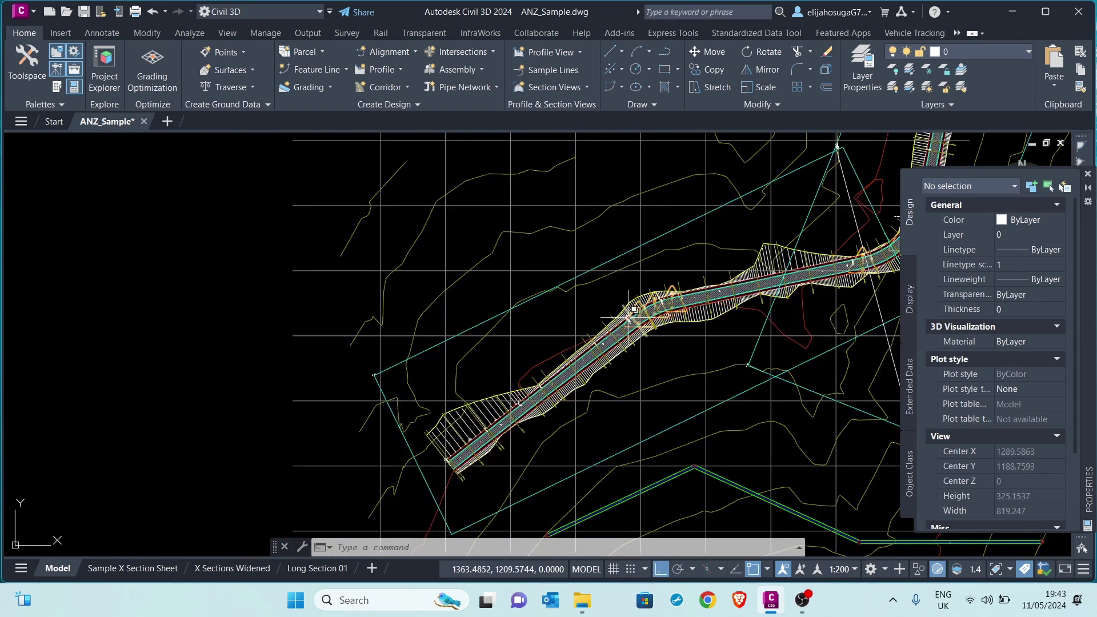
Display the drawing's style settings in the Toolspace and collapse the Multipurpose Styles and Label Styles folders under General.
click(24, 68)
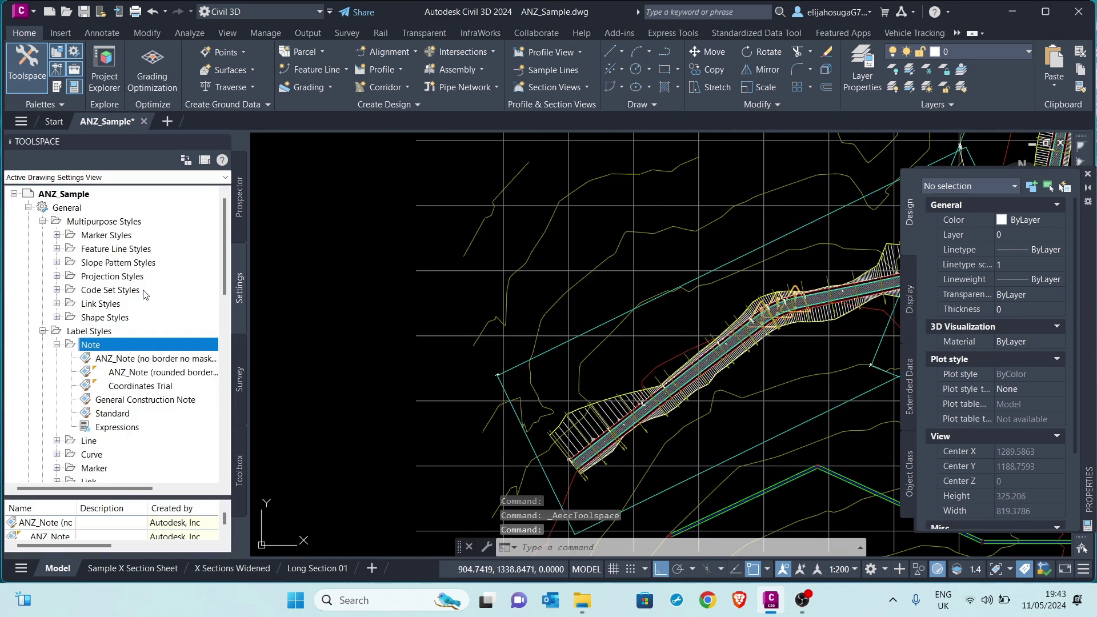
click(235, 239)
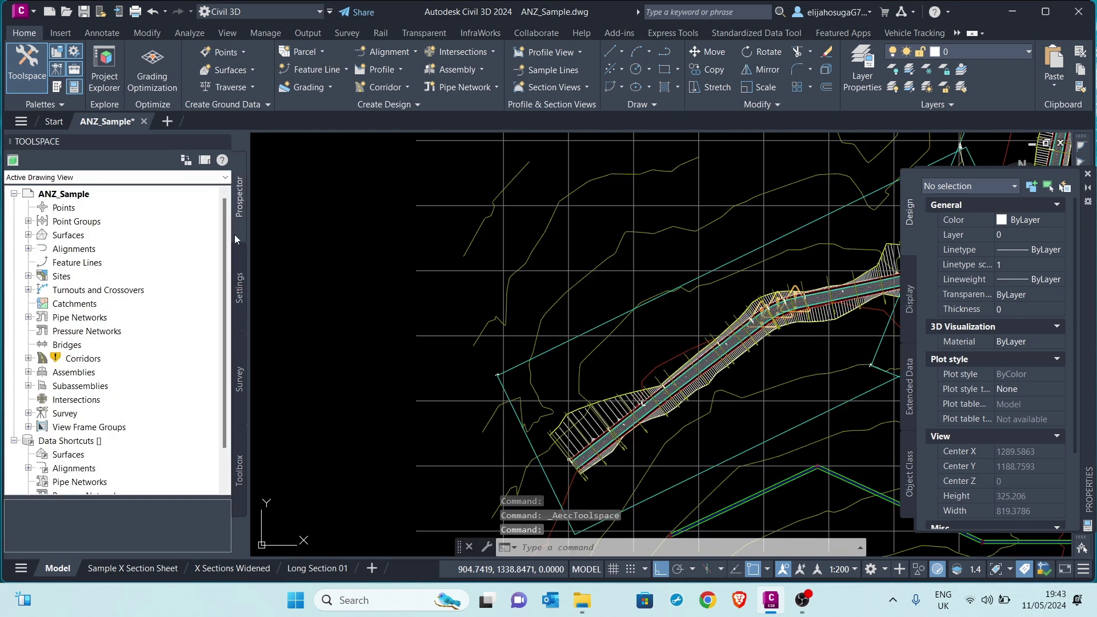
click(240, 292)
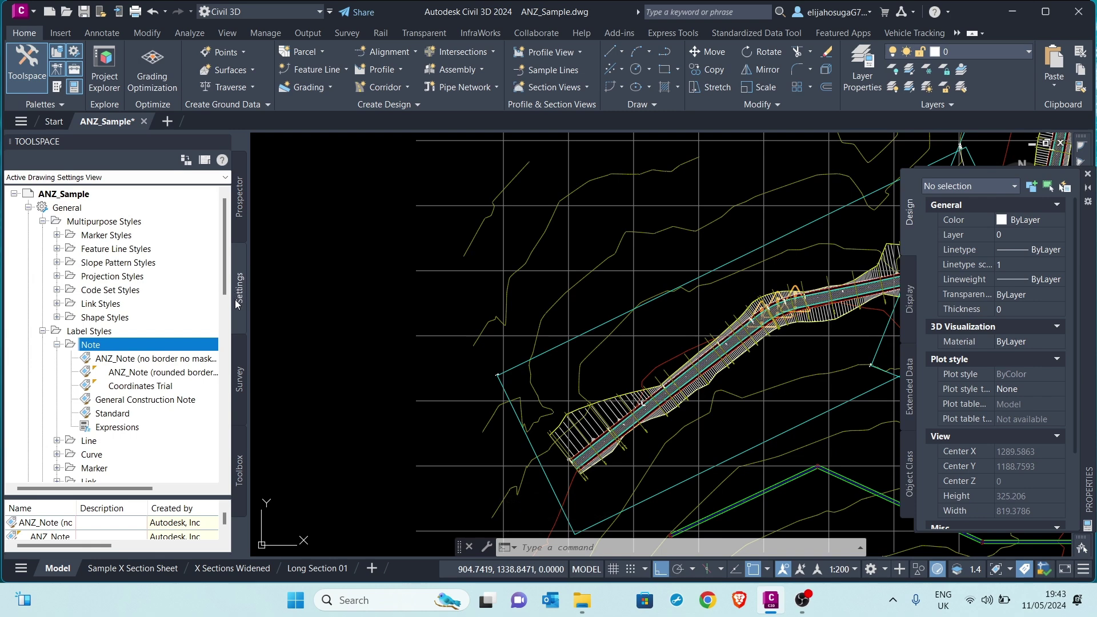
click(43, 222)
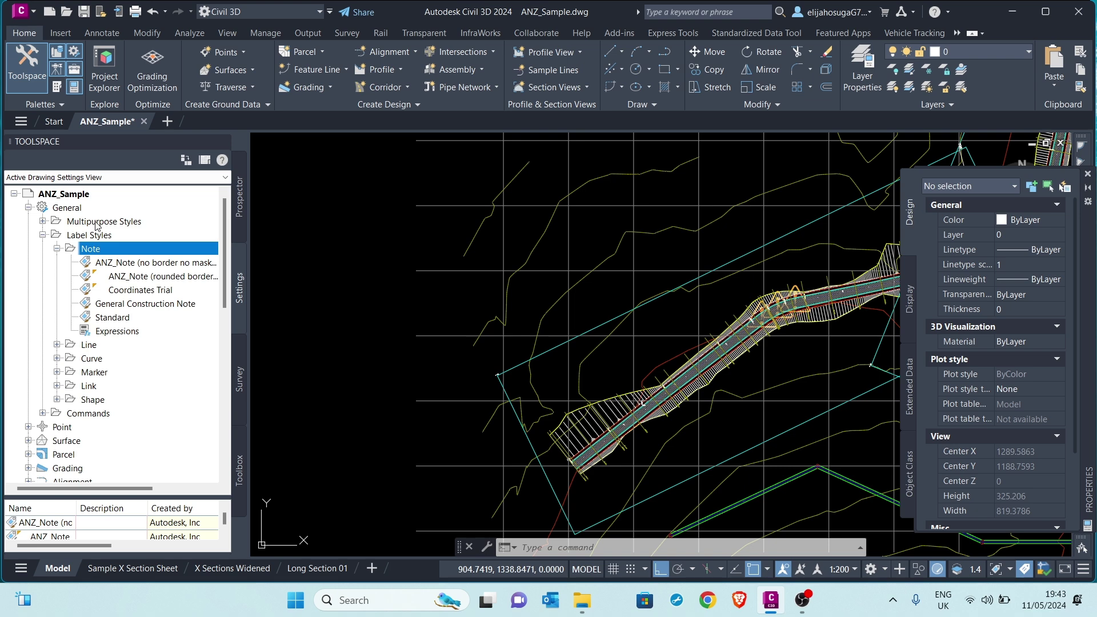
click(42, 235)
right_click(48, 236)
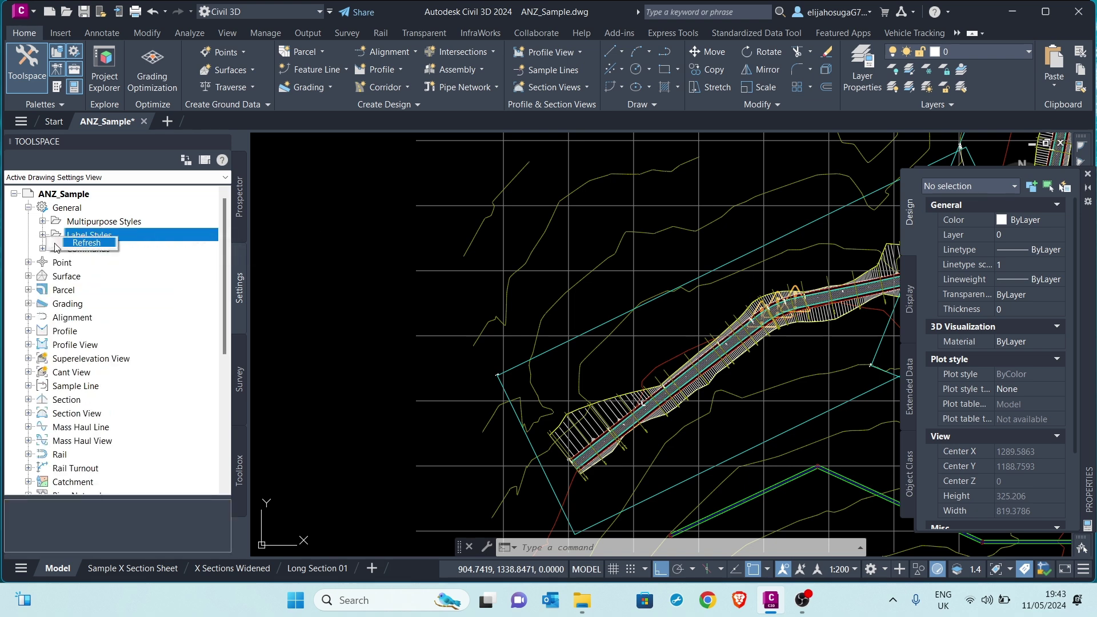
click(162, 279)
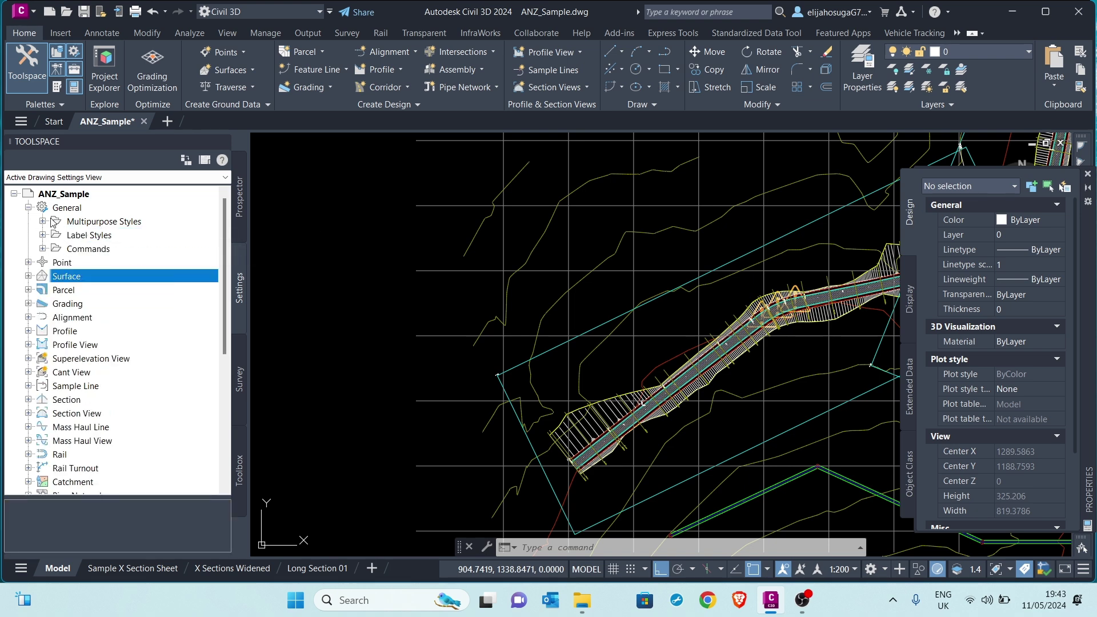
click(28, 208)
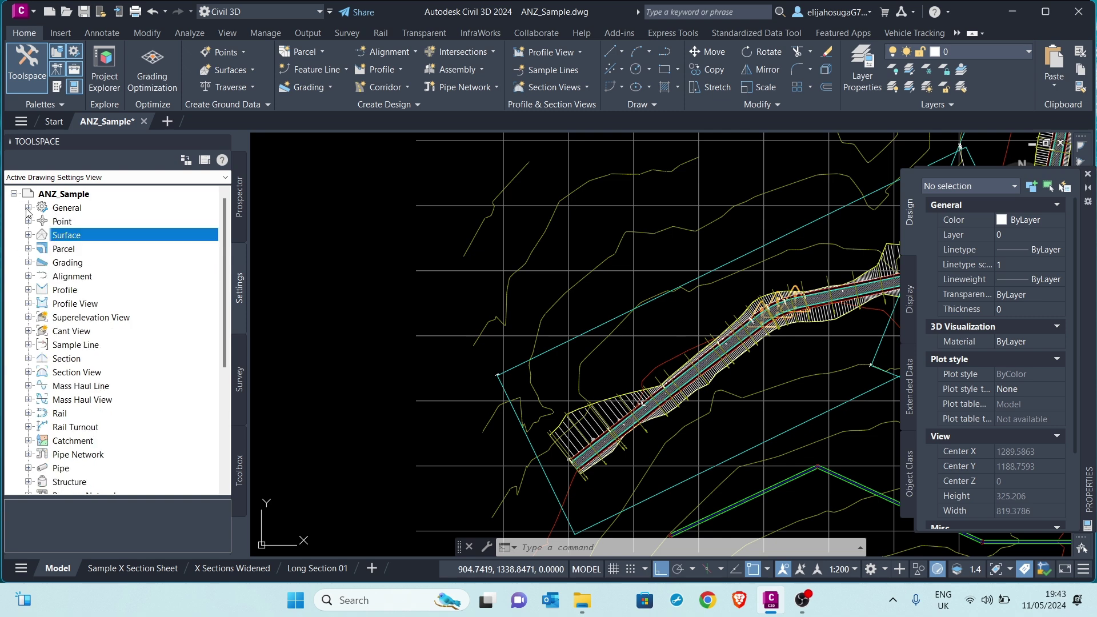
click(28, 208)
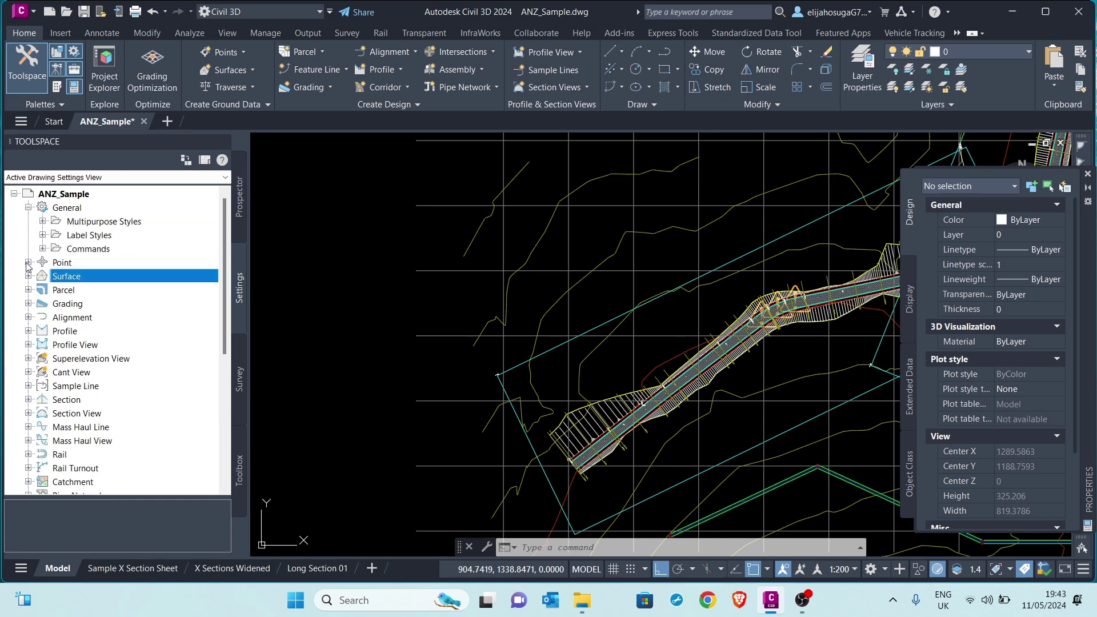
Expand the Multipurpose Styles and Label Styles folders under General to list the Note label styles.
click(43, 222)
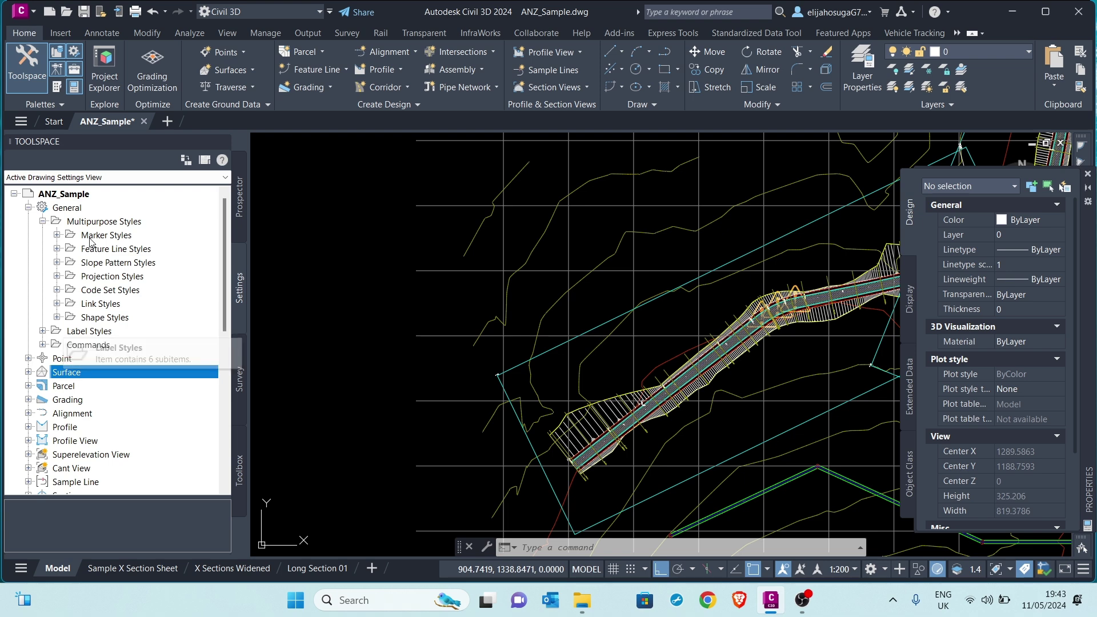
click(43, 331)
scroll(86, 294, down, 2)
scroll(87, 292, up, 1)
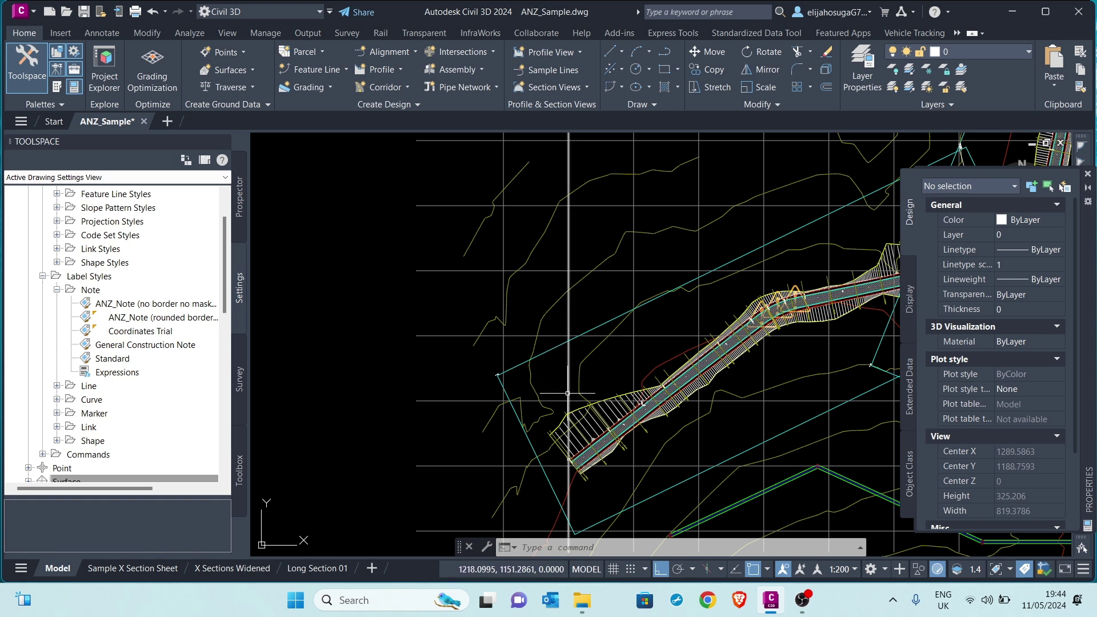
scroll(572, 372, up, 3)
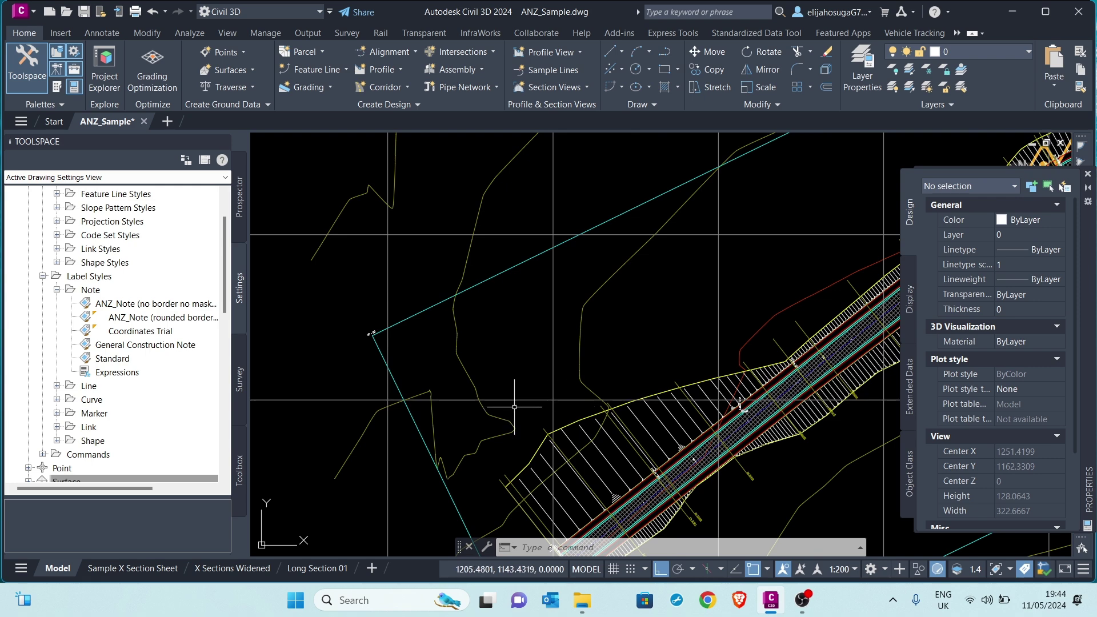
scroll(530, 403, down, 2)
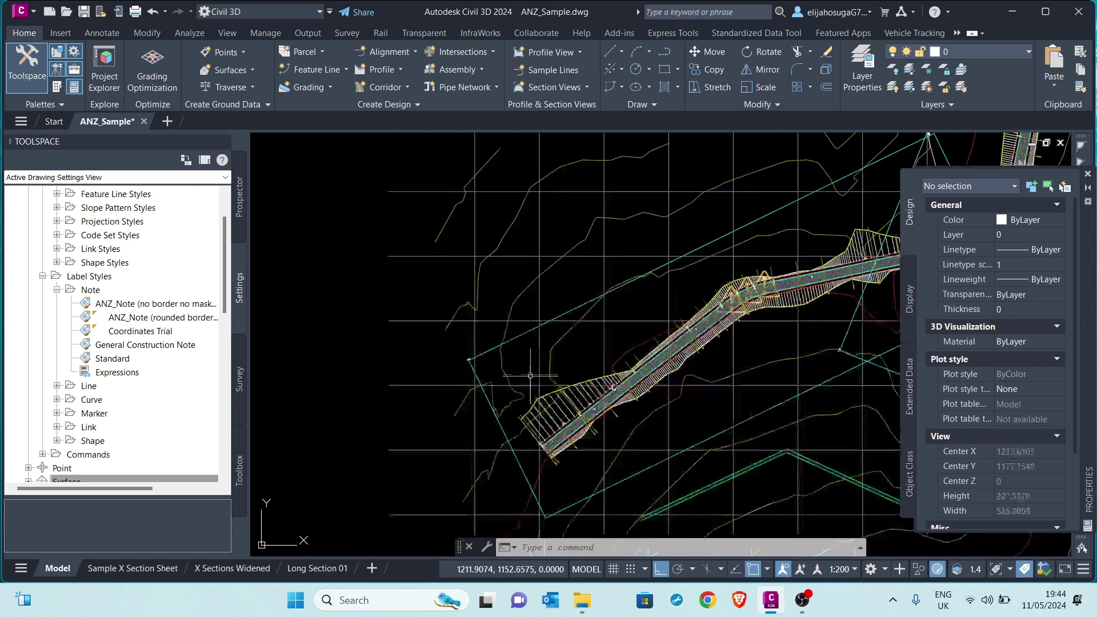
scroll(533, 396, down, 2)
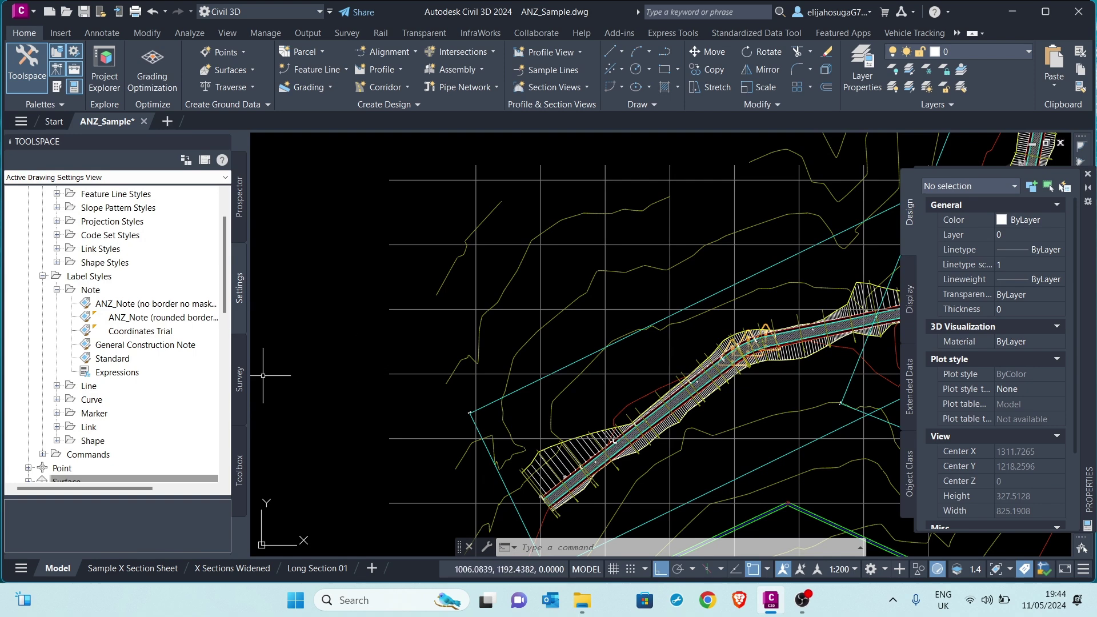
Create a new general Note label style and name it "Coordinates Sample".
click(90, 290)
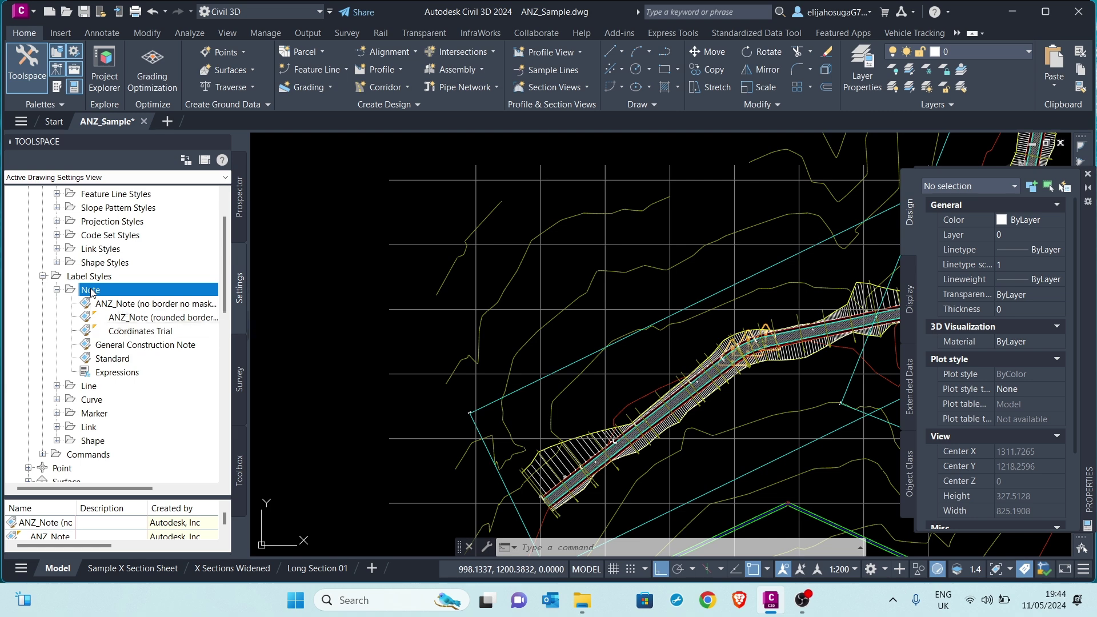
right_click(92, 292)
click(128, 309)
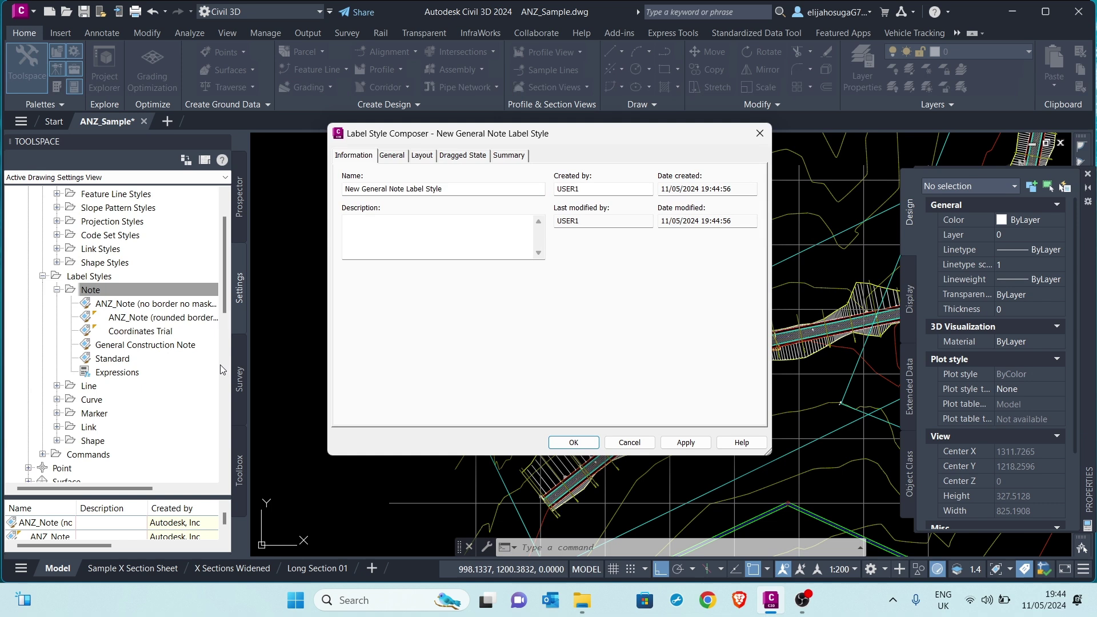
drag(448, 192, 332, 210)
text(Coordinates)
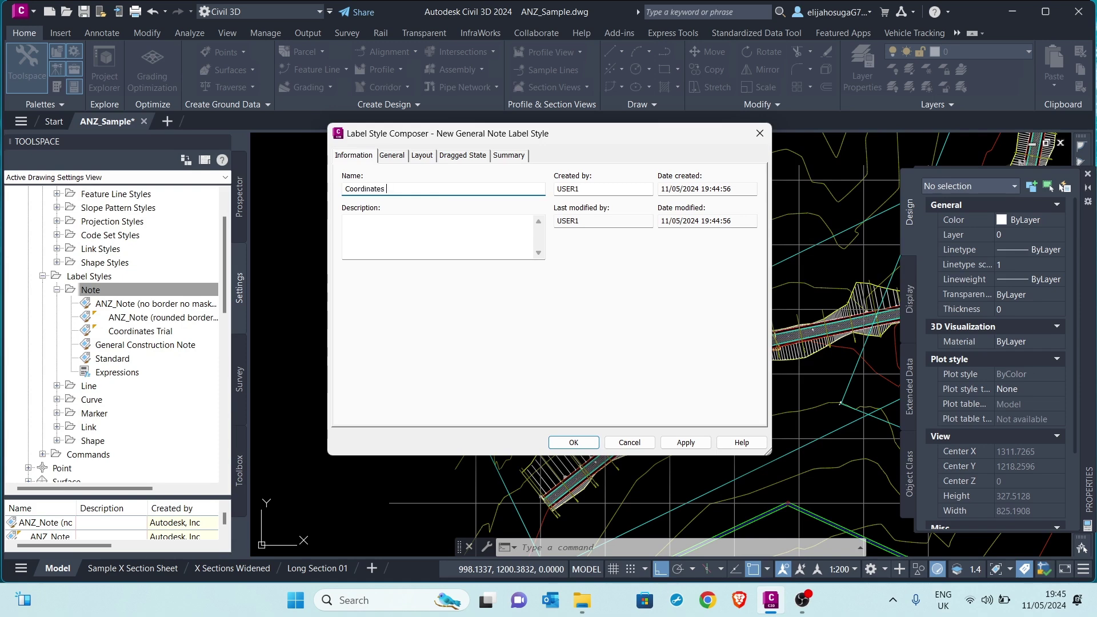
text(Sample)
Set the rotation angle of the label style's text component to 90 degrees in its layout.
click(422, 156)
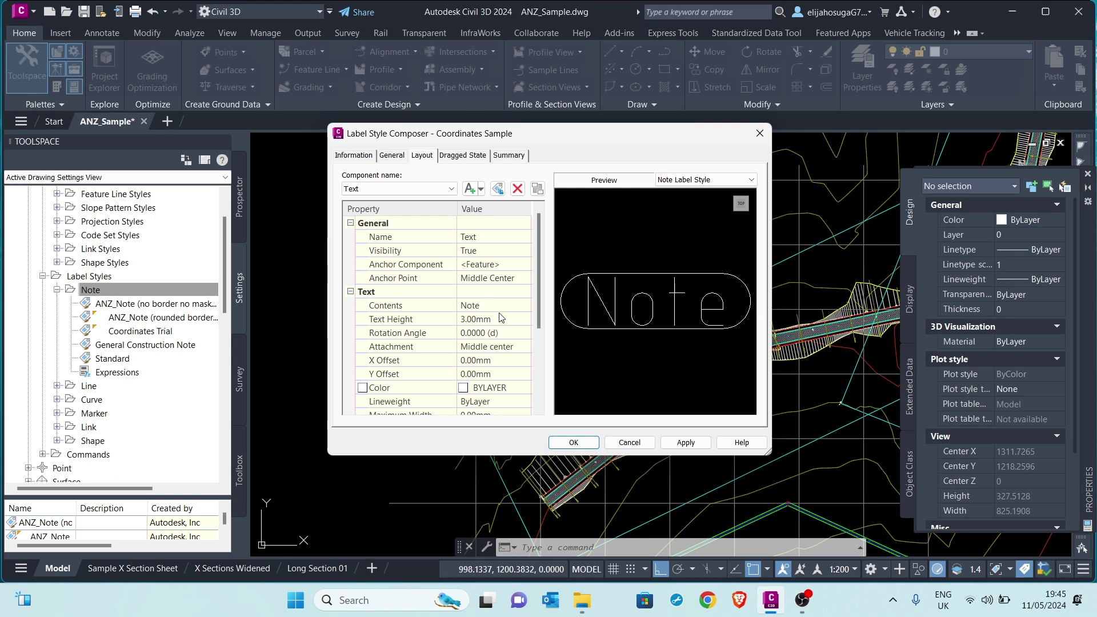
click(472, 333)
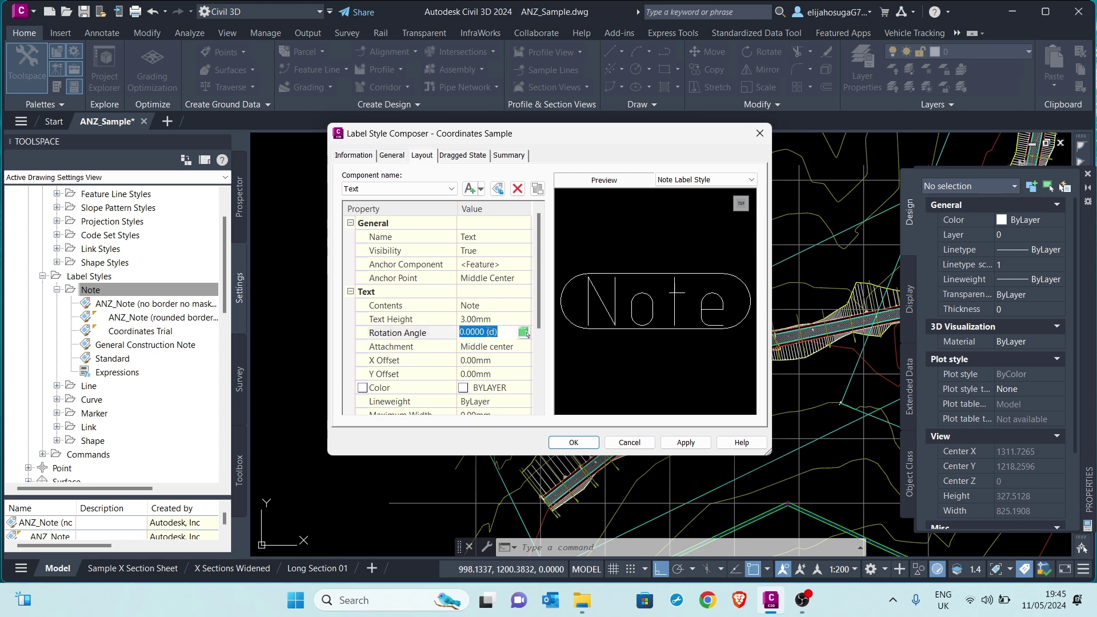
text(90)
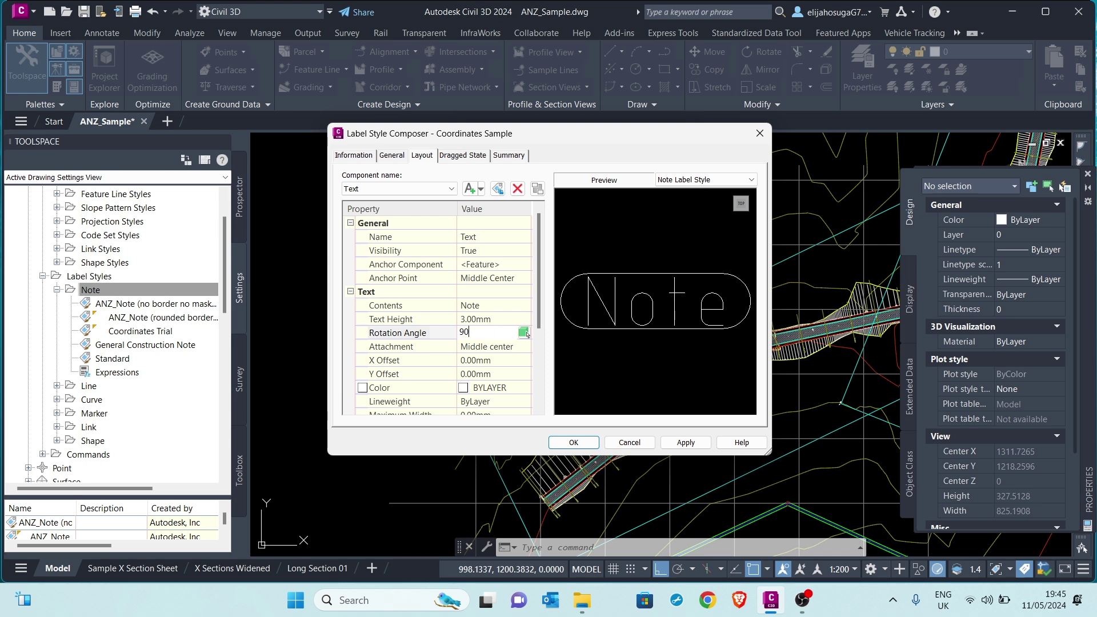
click(508, 321)
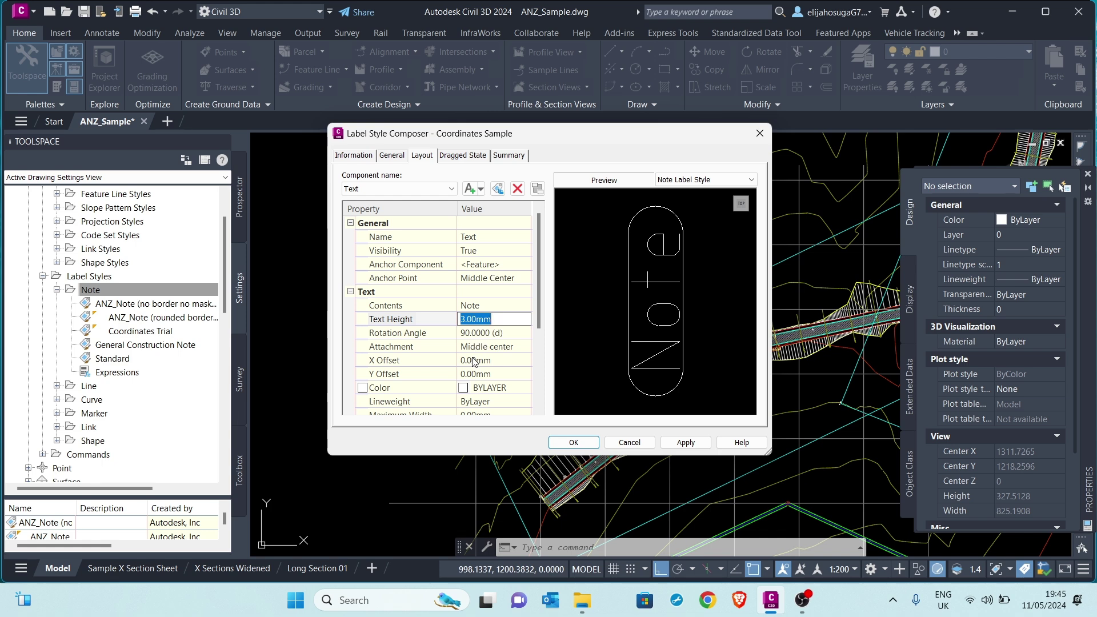
Turn off the border around the label's text component by setting its border visibility to False.
scroll(474, 362, down, 1)
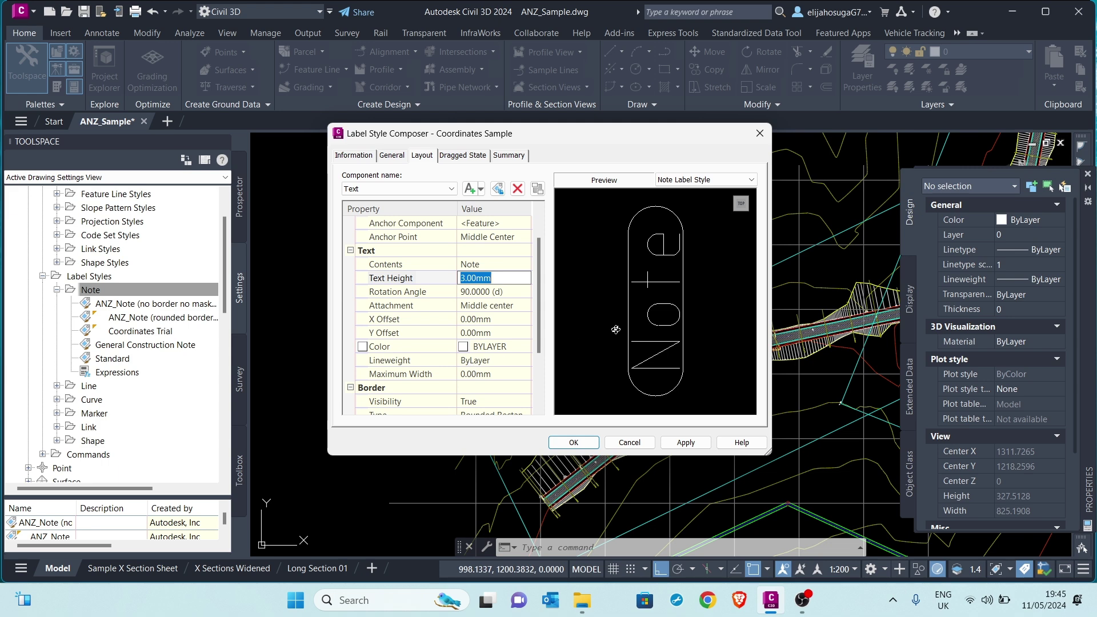
scroll(621, 241, down, 2)
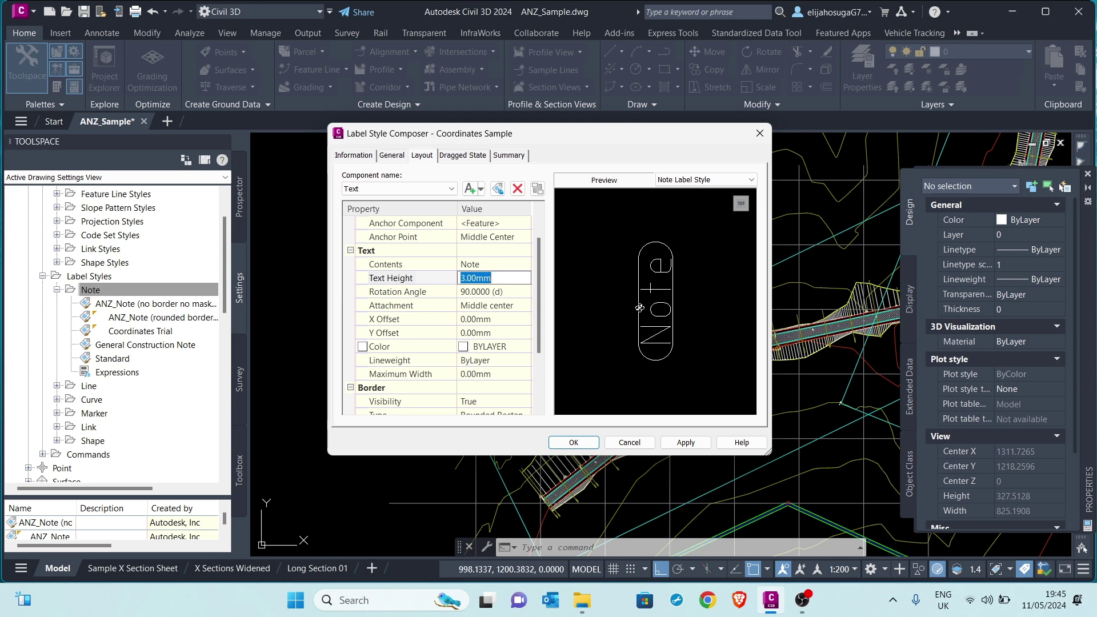
scroll(540, 332, down, 2)
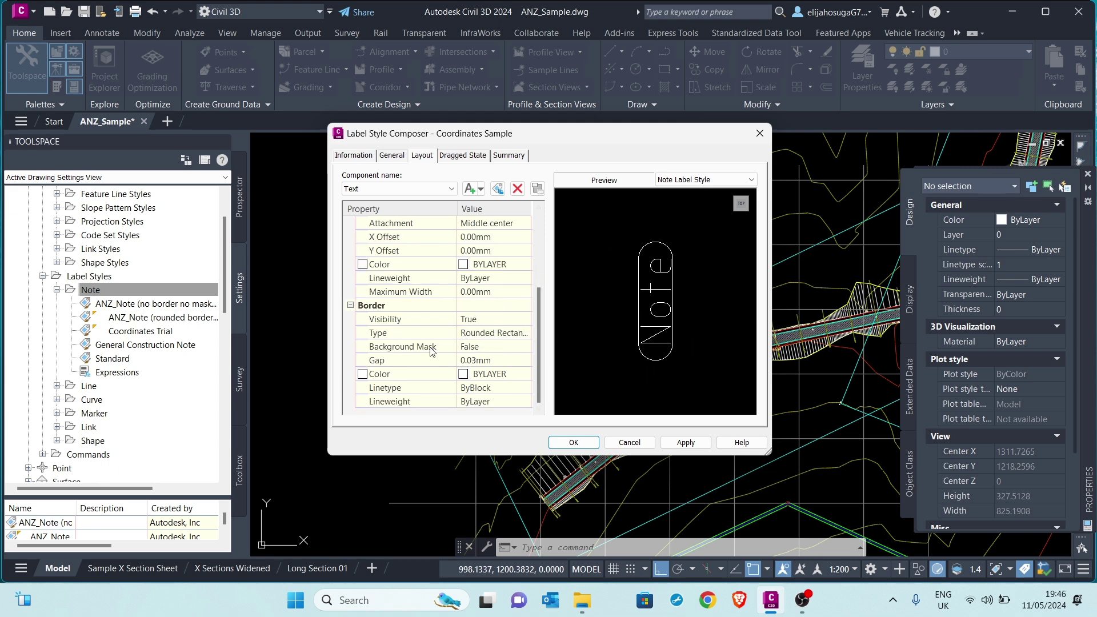
click(478, 321)
click(478, 320)
click(483, 345)
scroll(483, 360, up, 3)
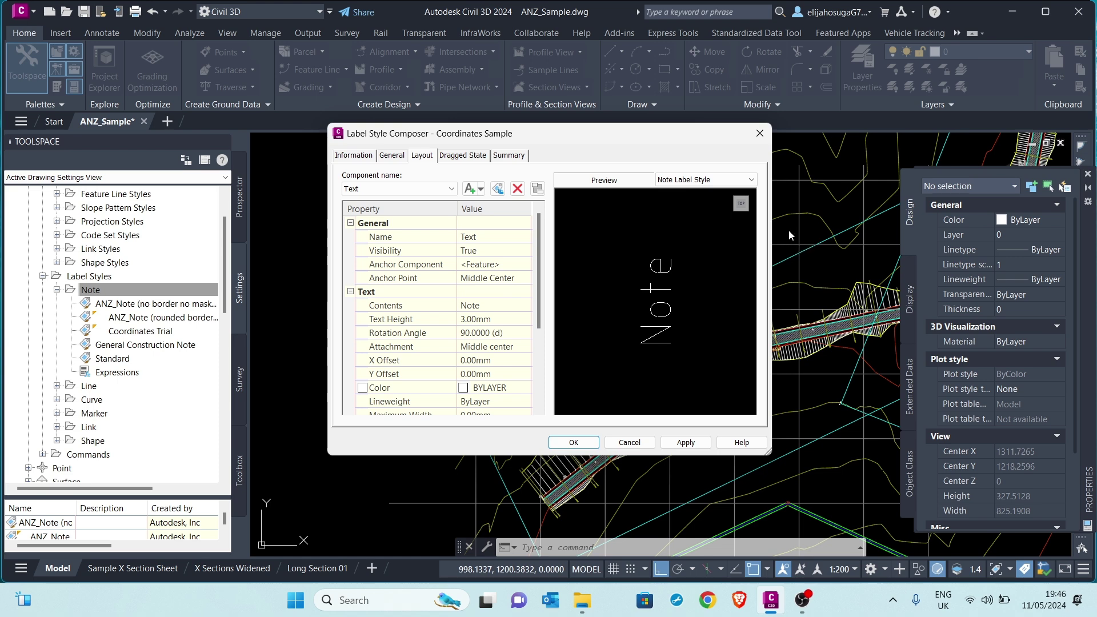
Set the text component's anchor point to Top Right.
click(471, 280)
click(471, 280)
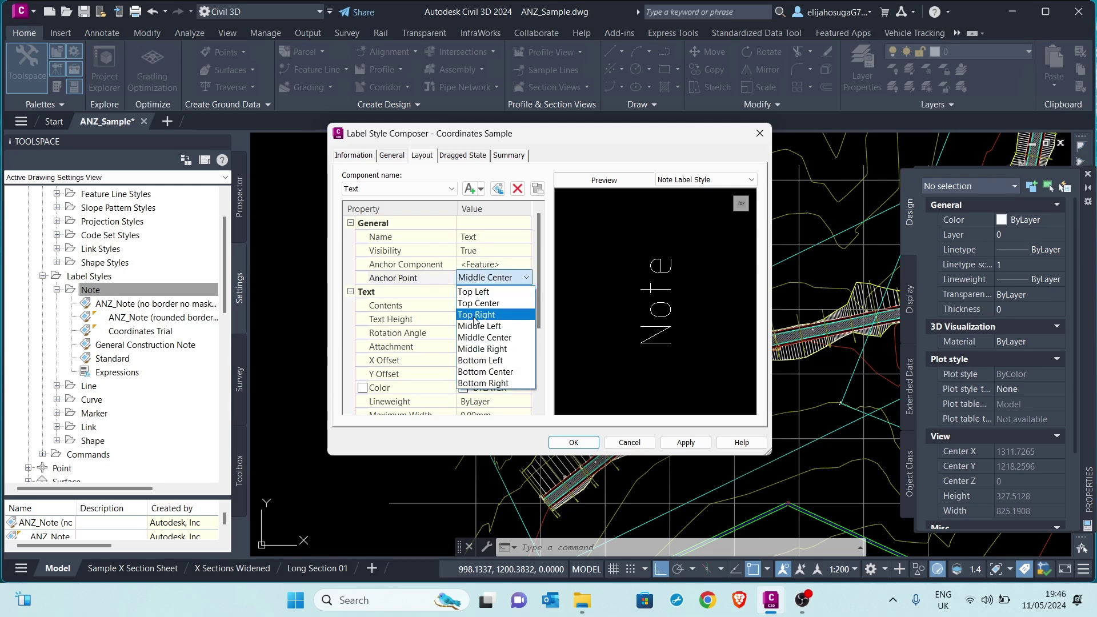
click(474, 315)
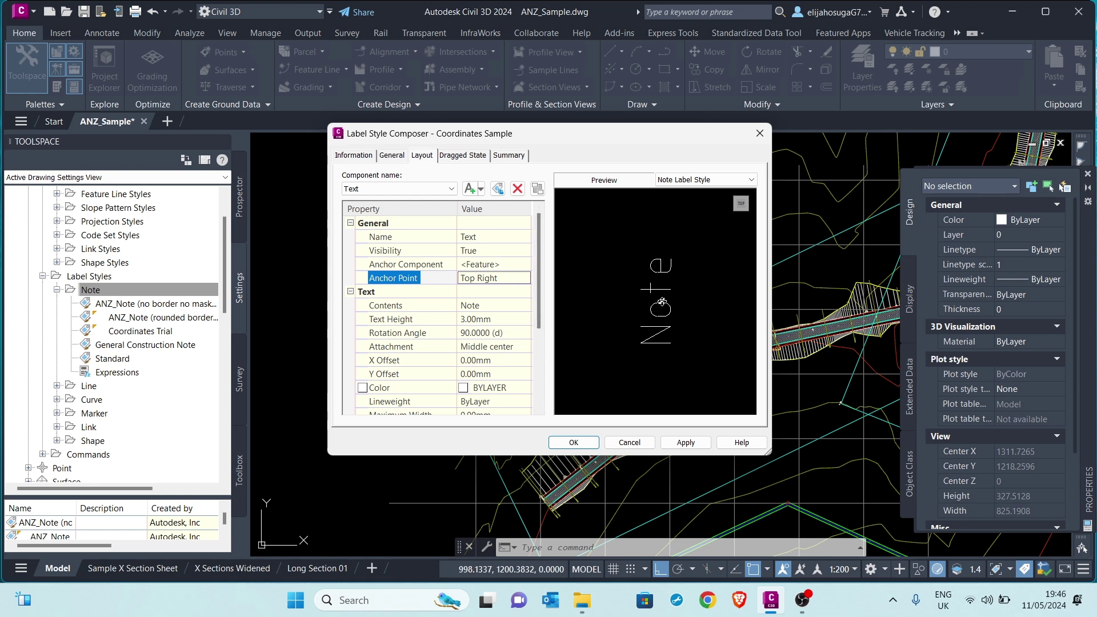
Set the text component's attachment to Bottom left.
click(493, 352)
click(495, 351)
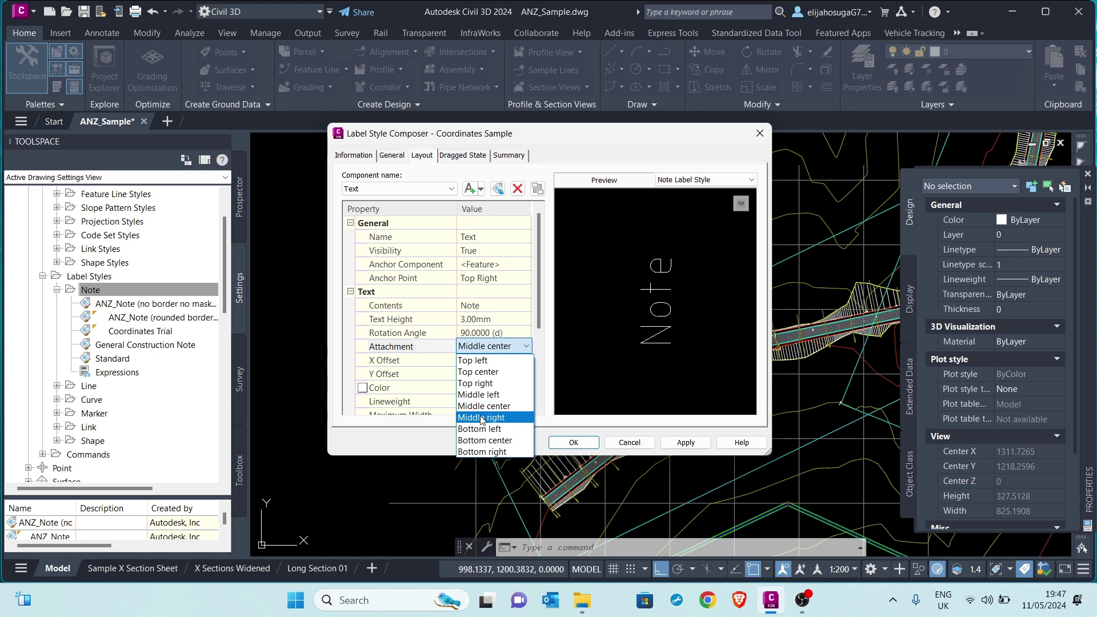
click(595, 345)
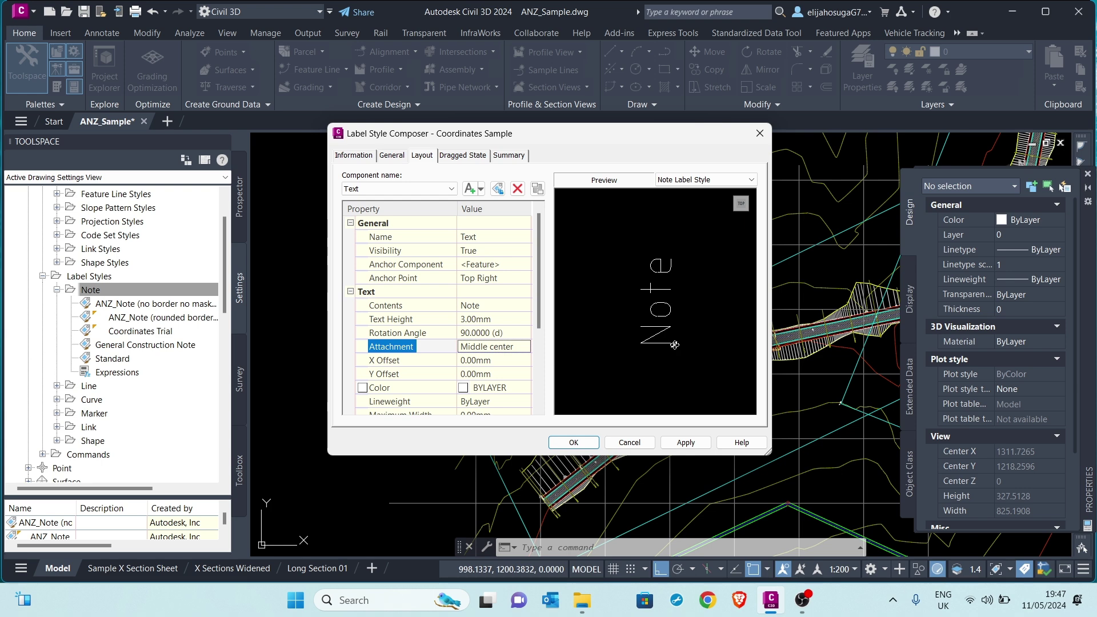
right_click(501, 347)
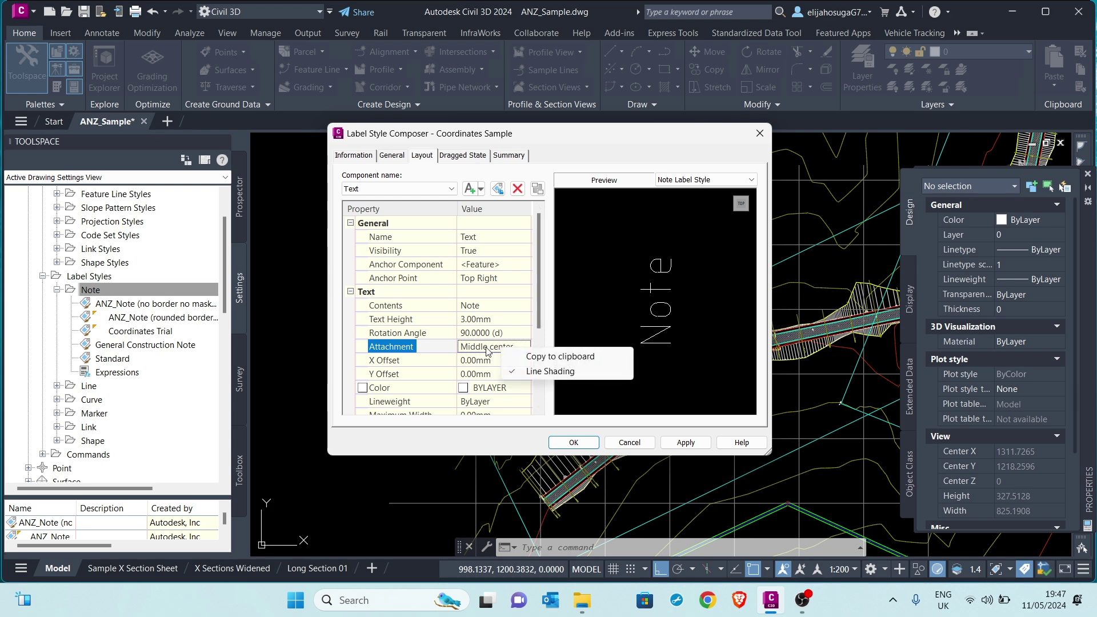
click(488, 348)
click(489, 346)
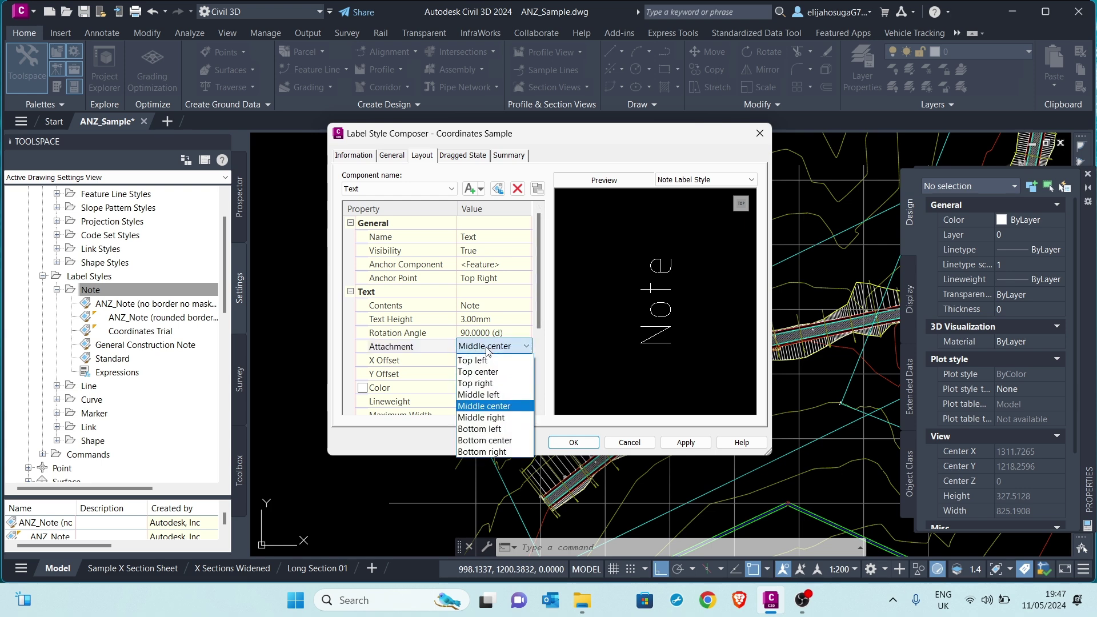
click(480, 429)
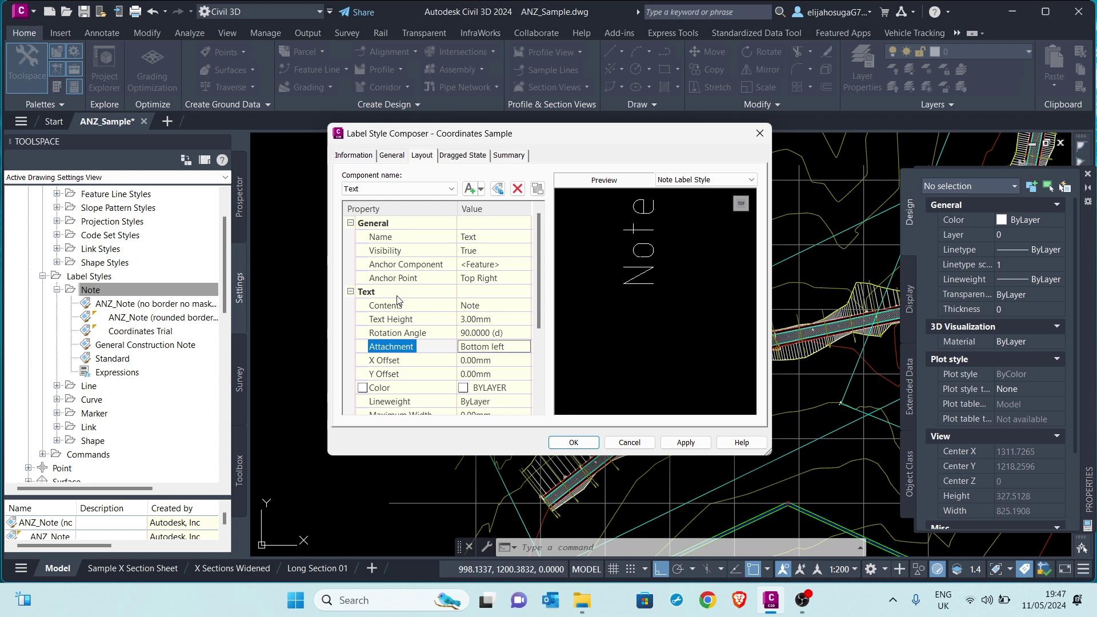
Open the text component's contents for editing, choose the Easting property and set its precision to 0.01.
click(493, 306)
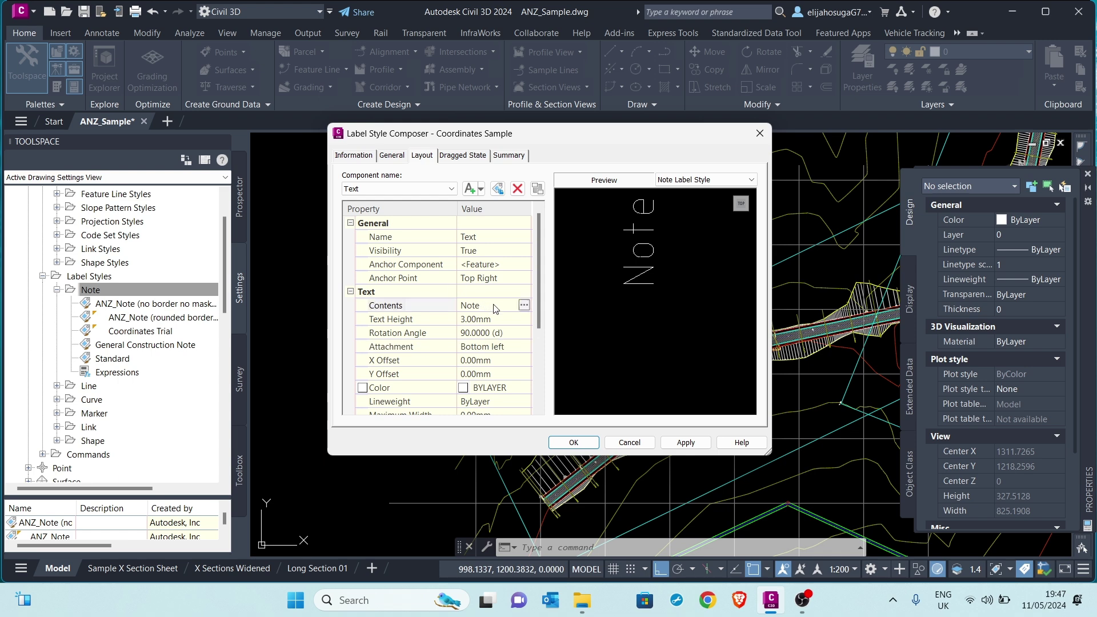
click(524, 306)
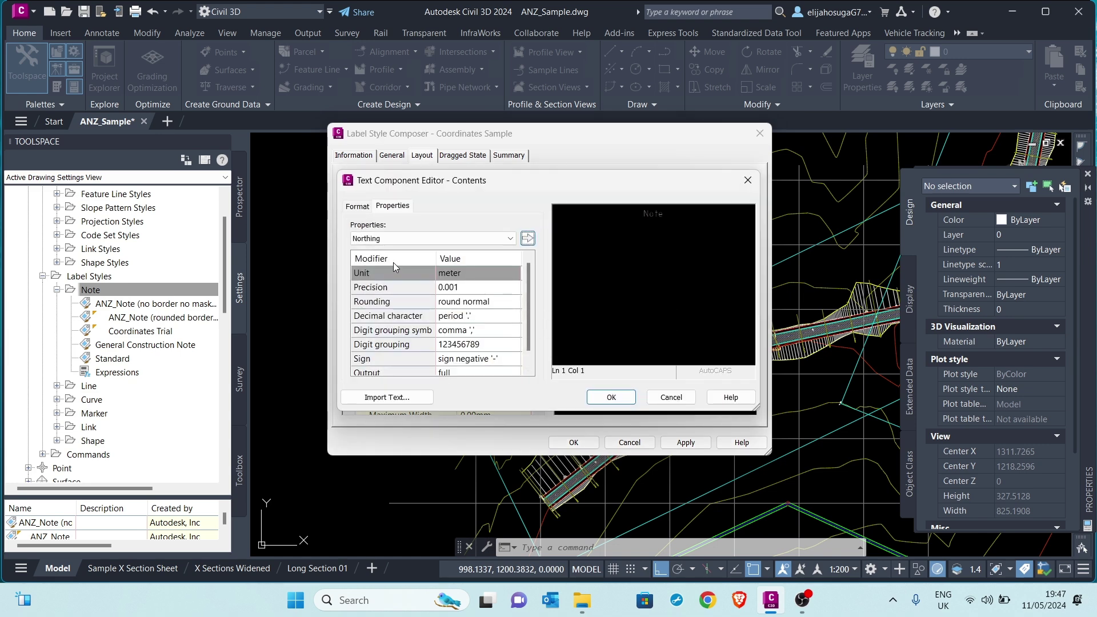
click(401, 240)
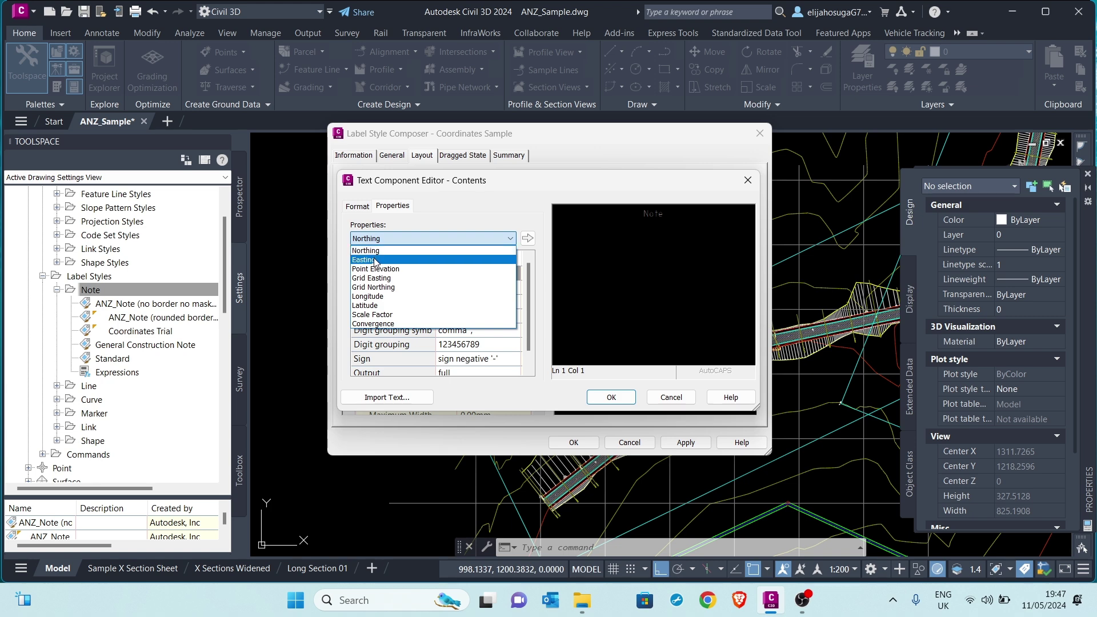
click(371, 260)
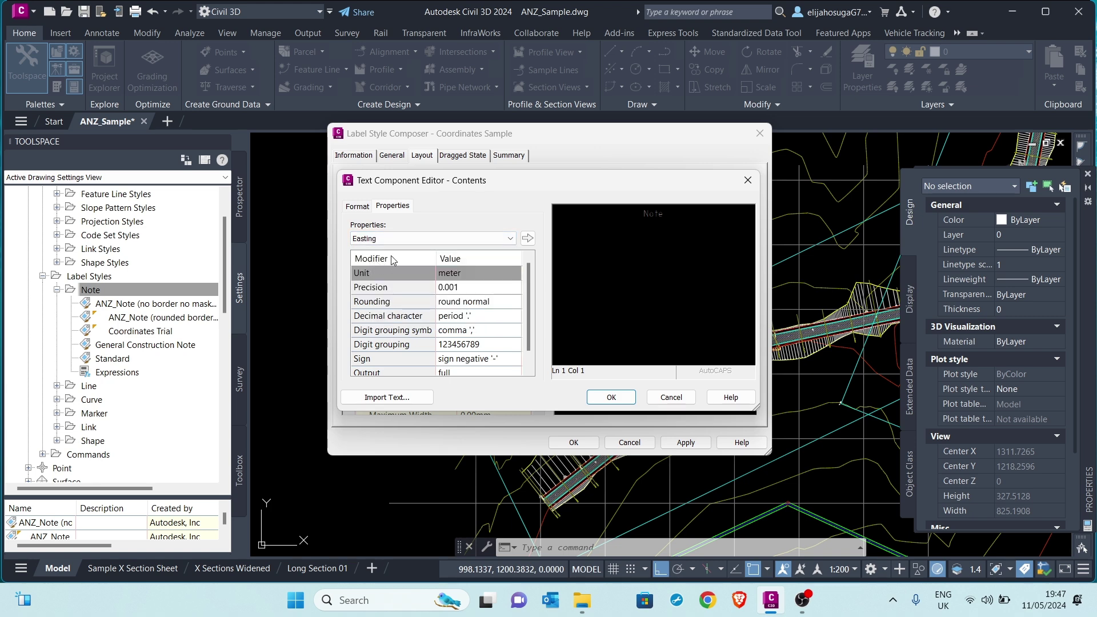
click(394, 238)
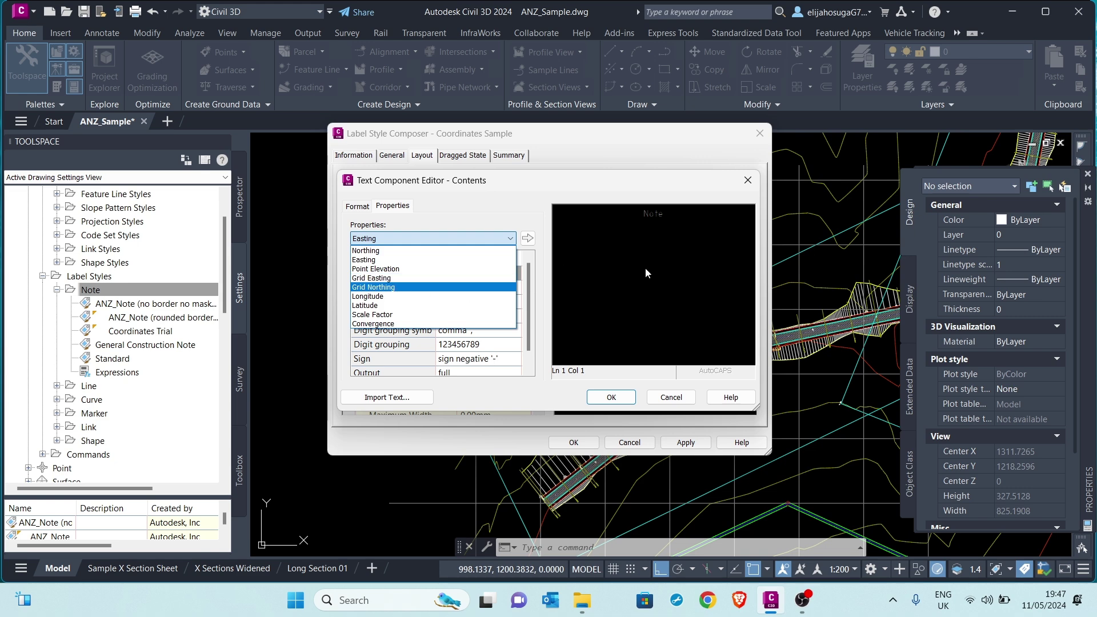
click(366, 260)
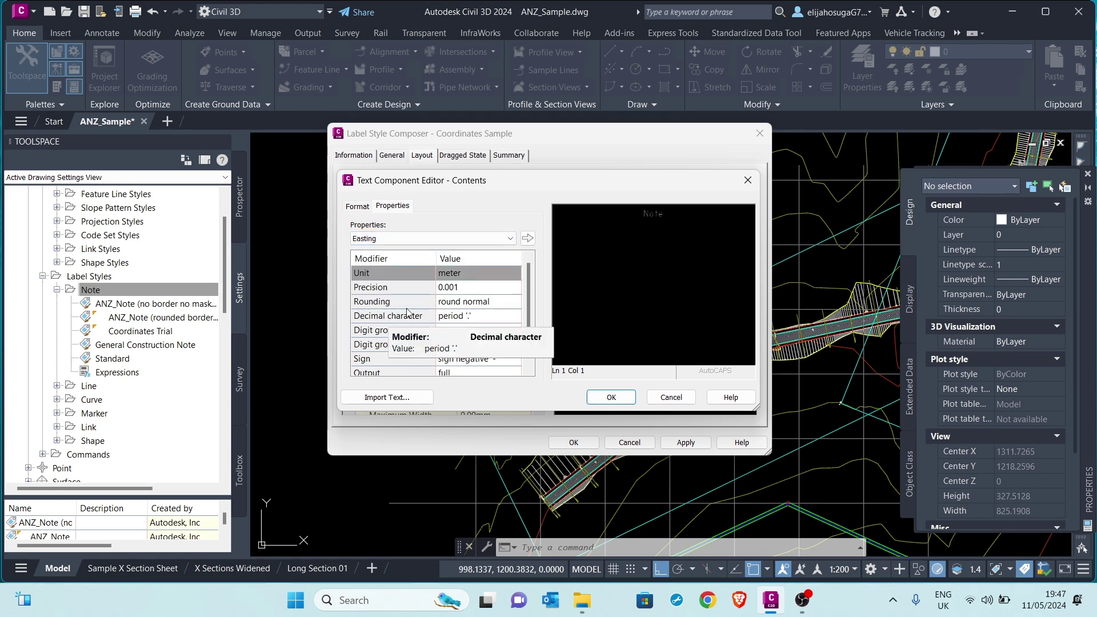
click(457, 287)
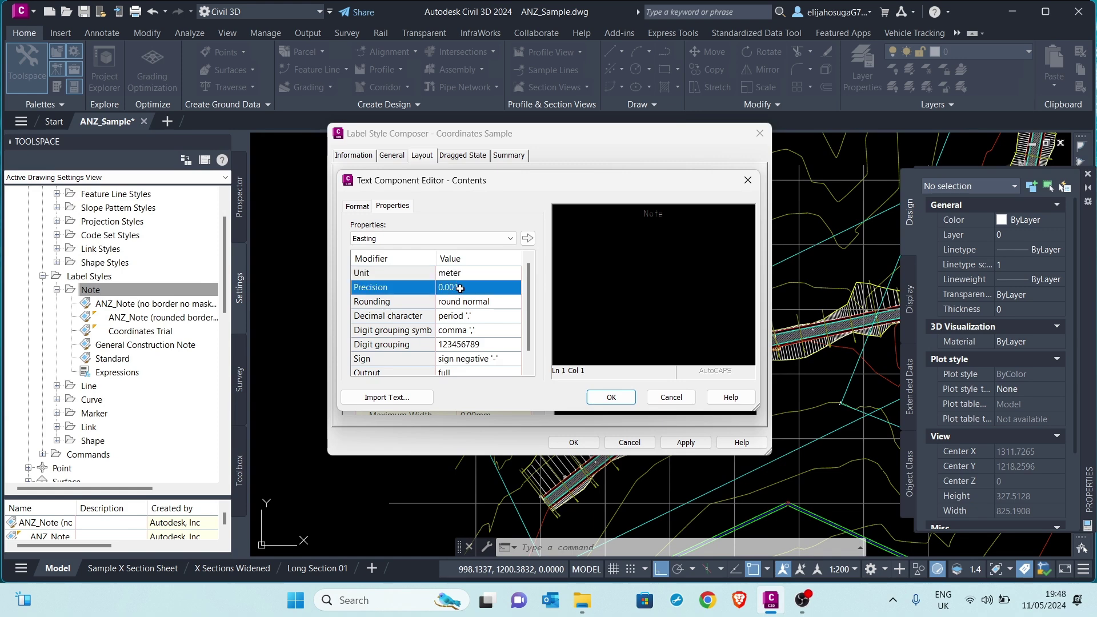
click(460, 288)
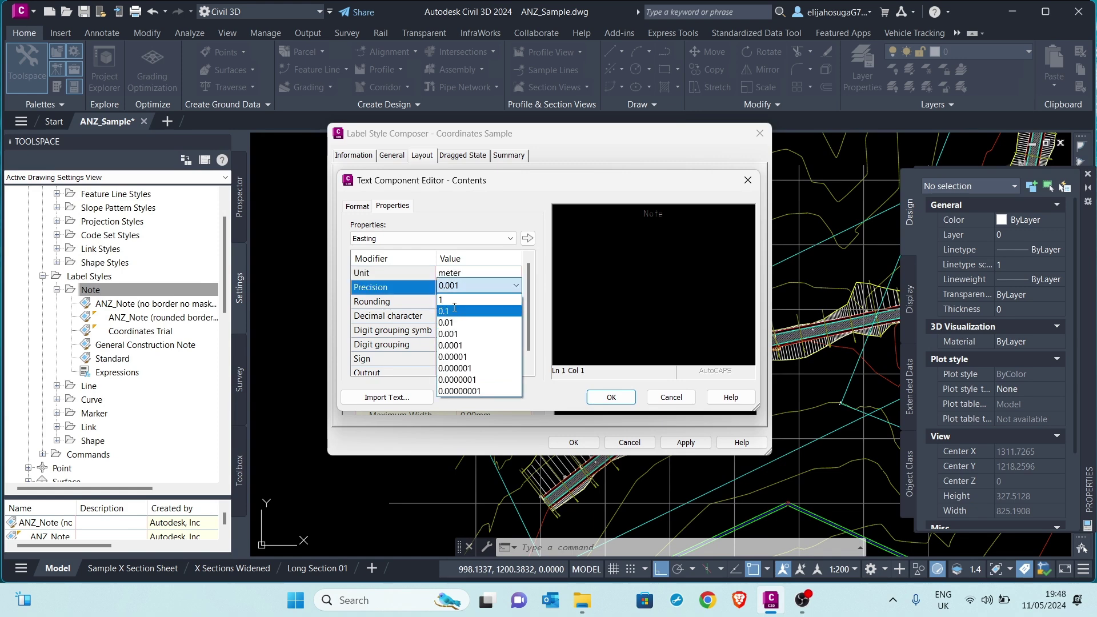
click(463, 321)
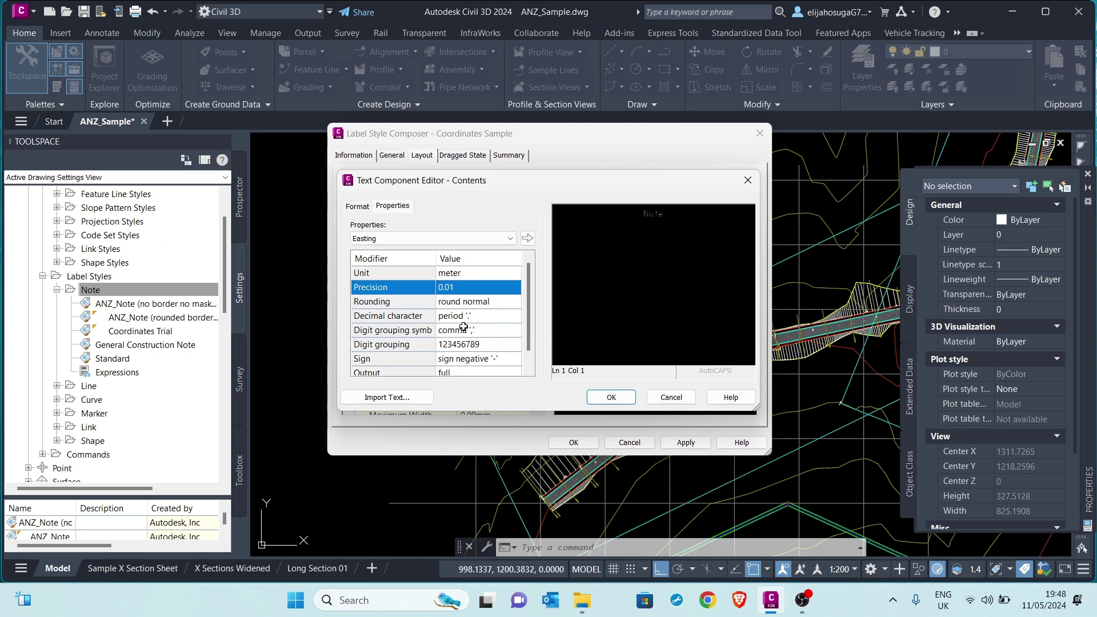
scroll(464, 326, down, 1)
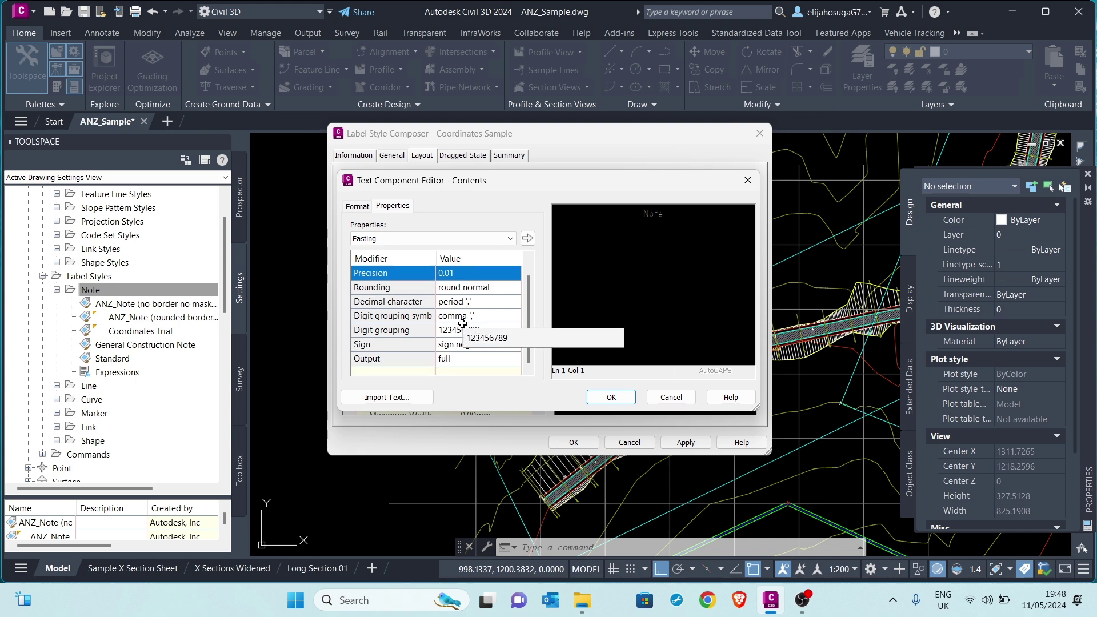
Examine the justification and font choices available for the easting text component, keeping the current settings.
click(356, 207)
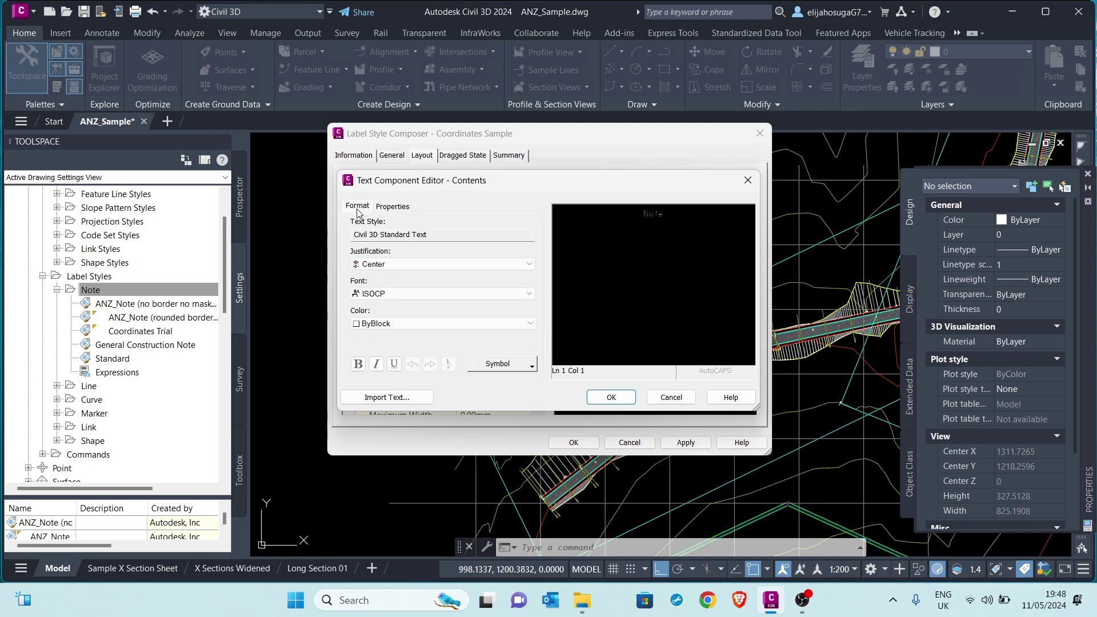
click(393, 265)
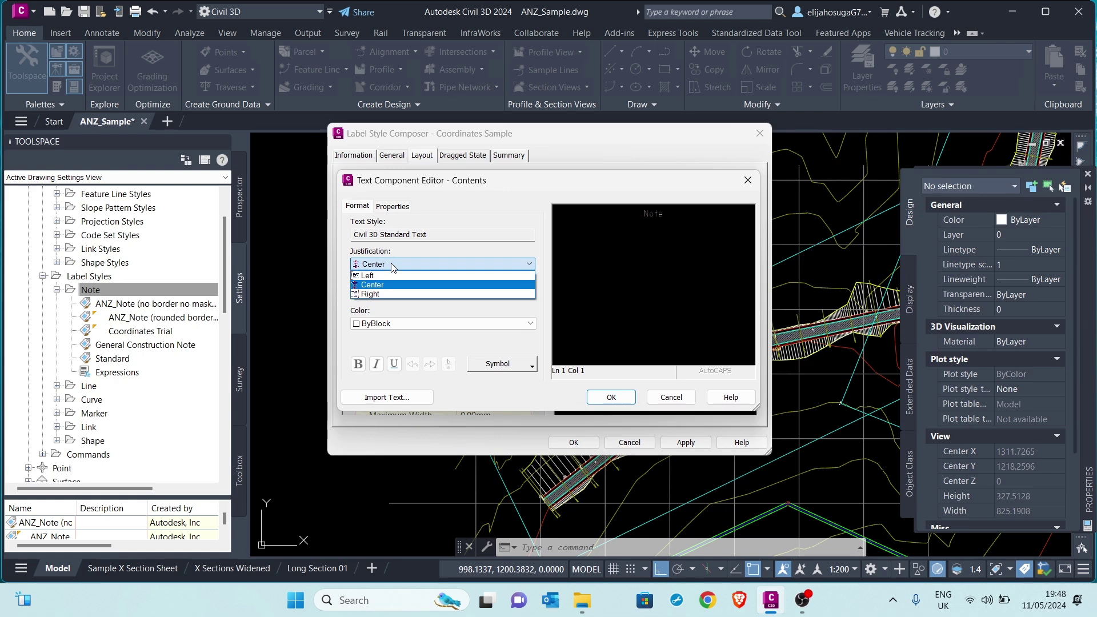
click(396, 266)
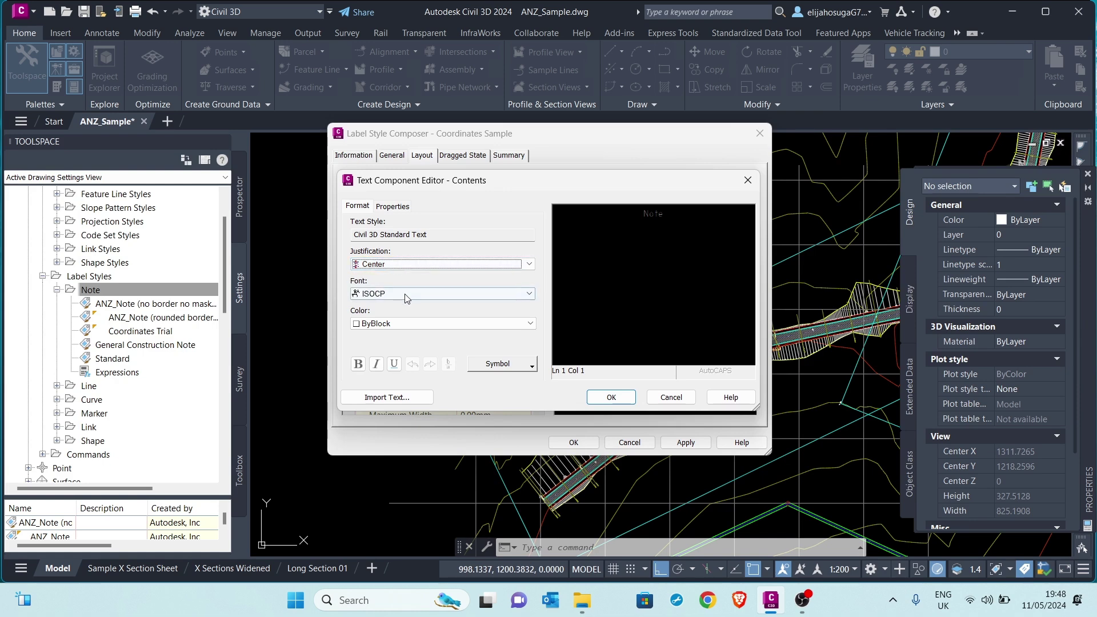
click(404, 294)
scroll(425, 356, down, 7)
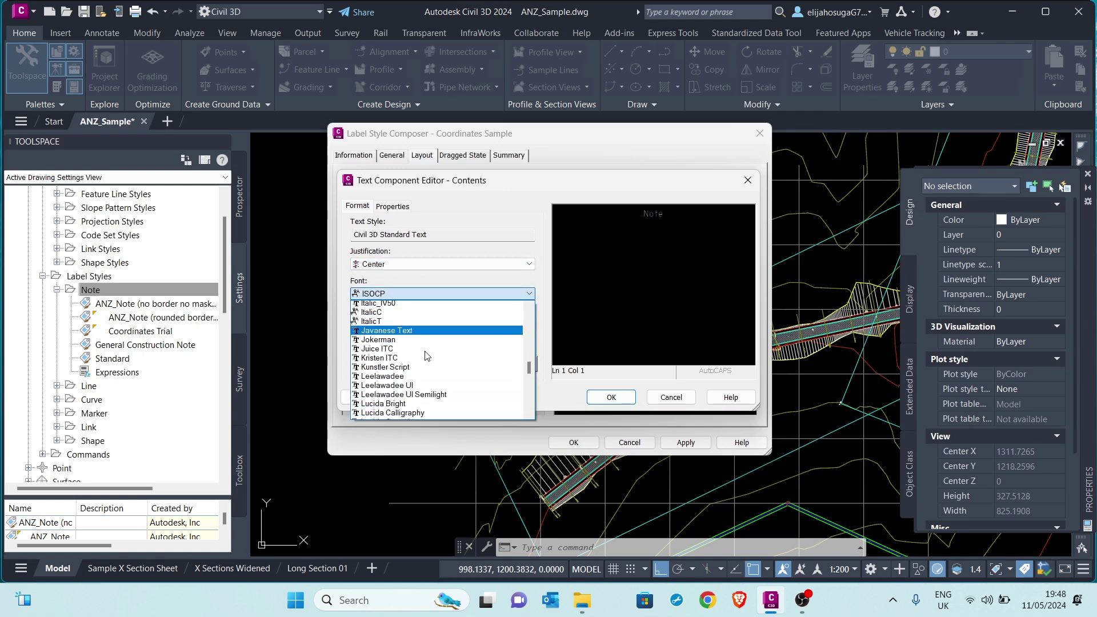
scroll(426, 356, down, 5)
scroll(425, 356, up, 6)
scroll(425, 355, up, 5)
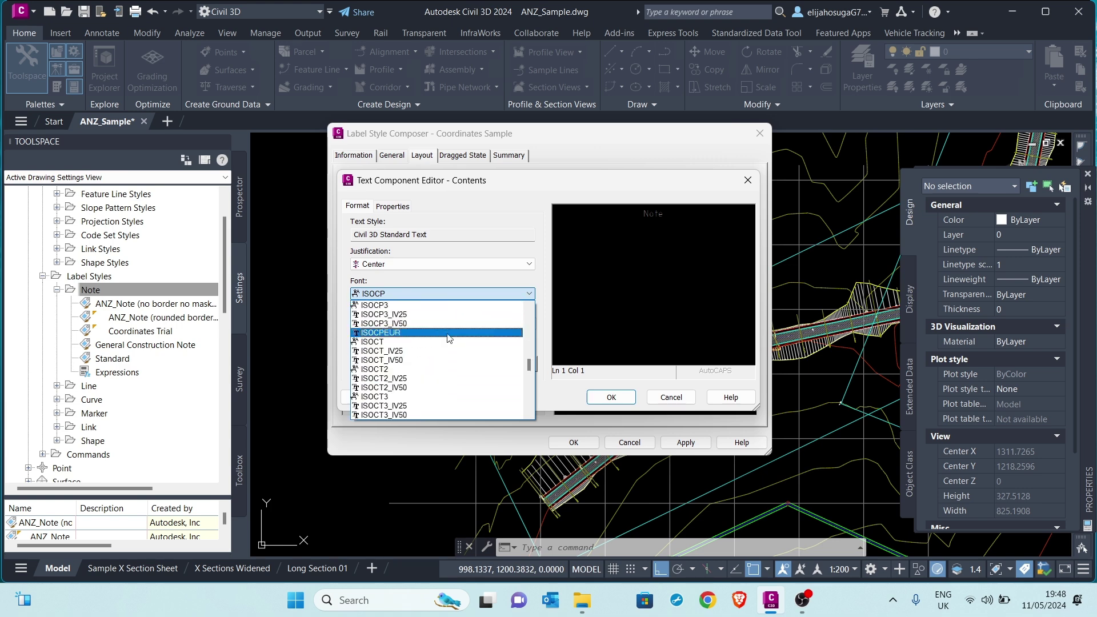
click(540, 303)
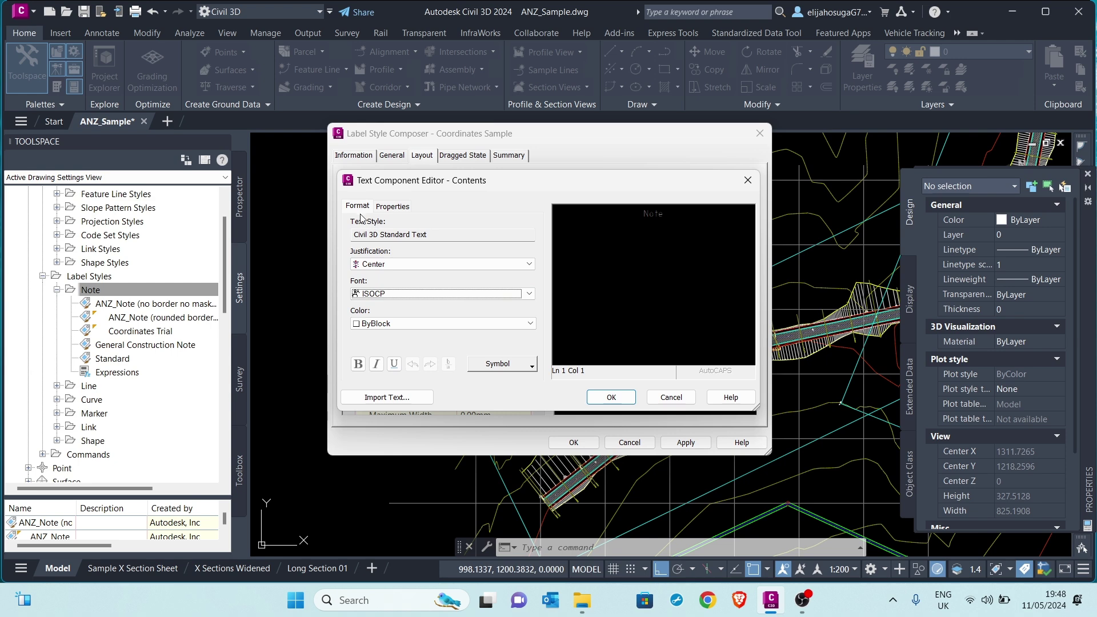
Replace the placeholder text "Note" with the Easting property at 0.01 precision and accept the text component's contents.
click(391, 206)
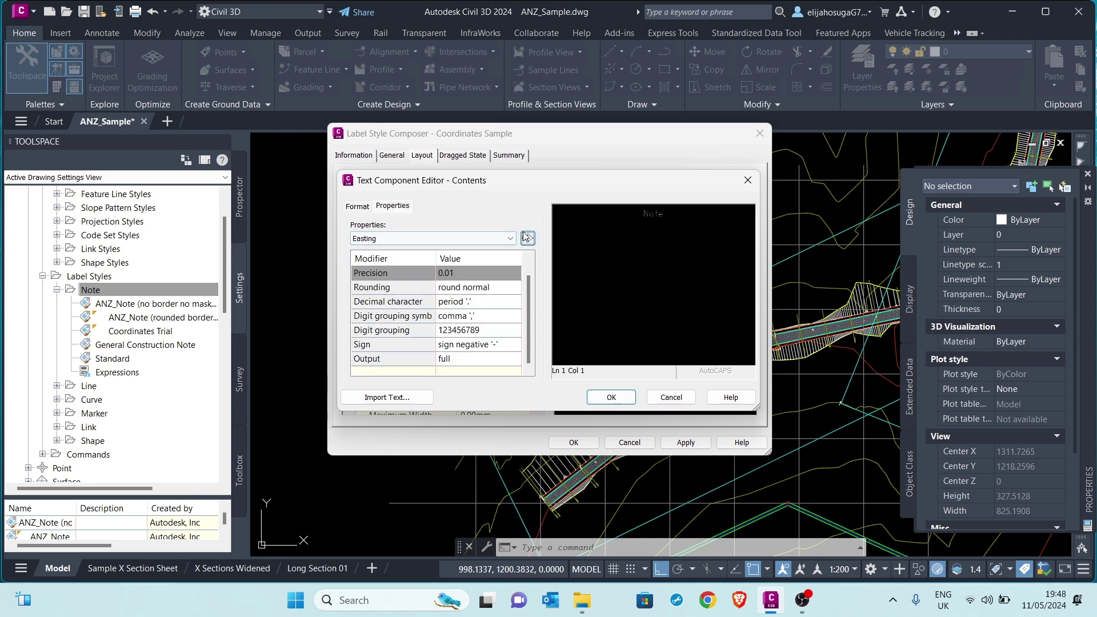
drag(688, 214, 619, 216)
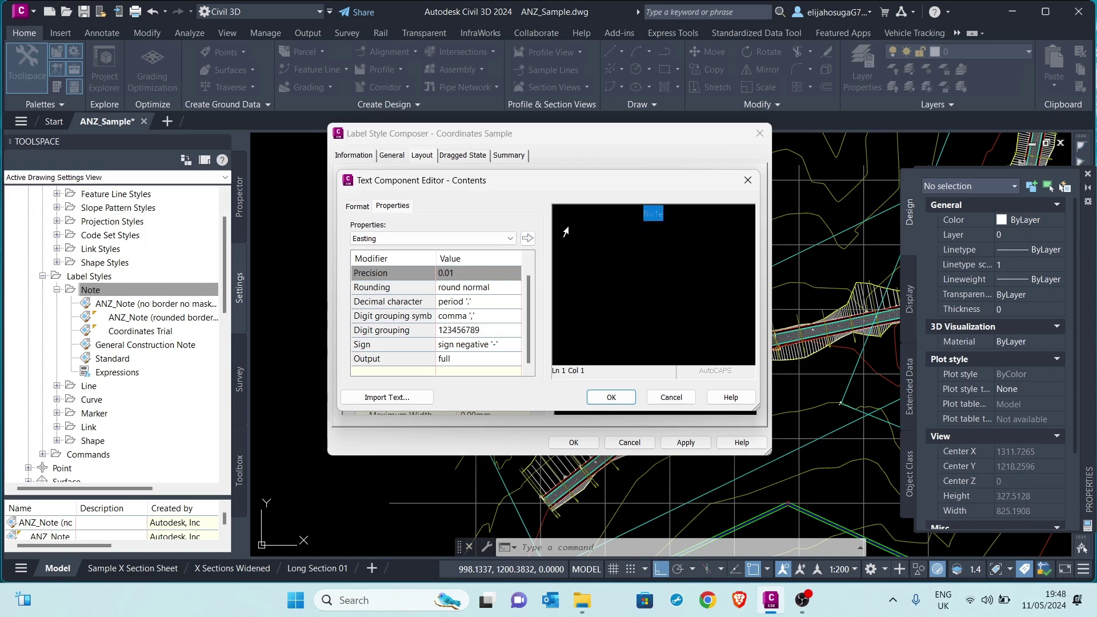
click(528, 238)
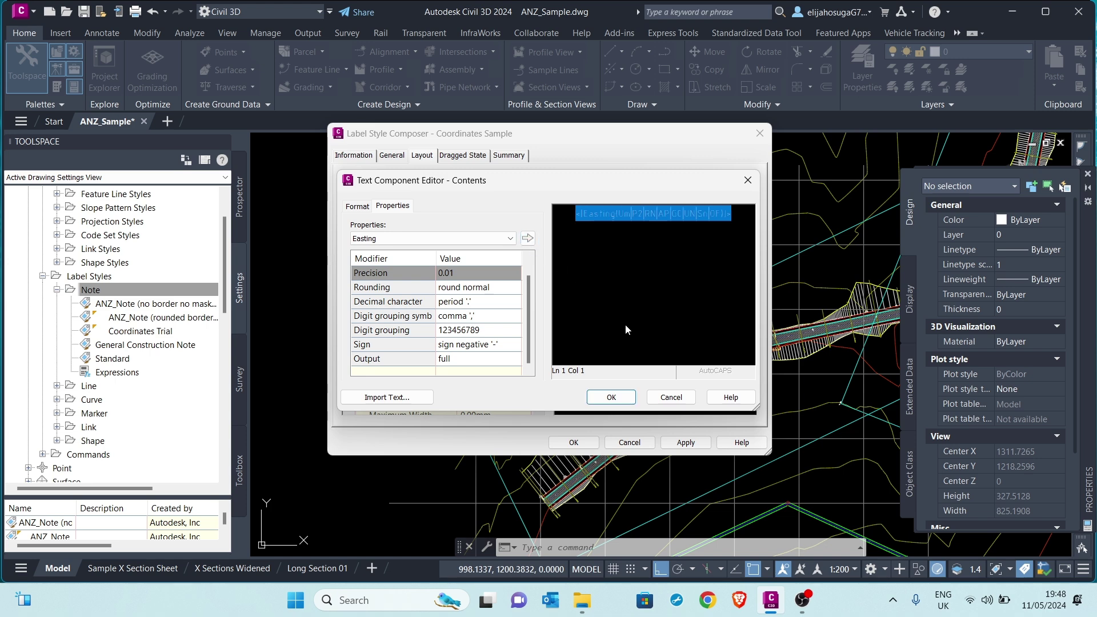
drag(758, 410, 860, 495)
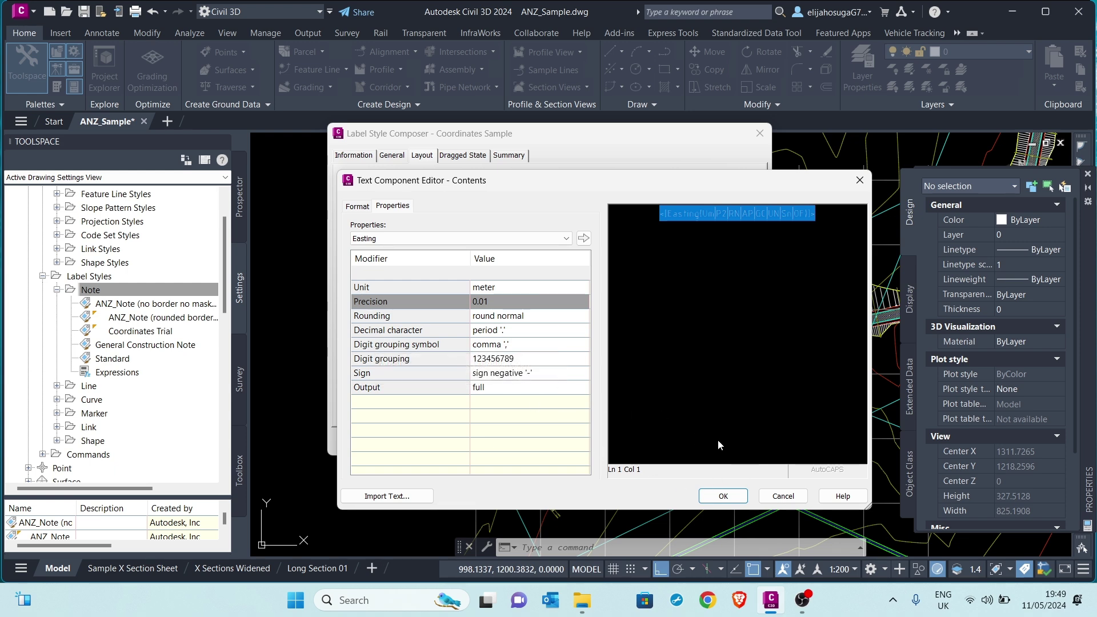
click(723, 496)
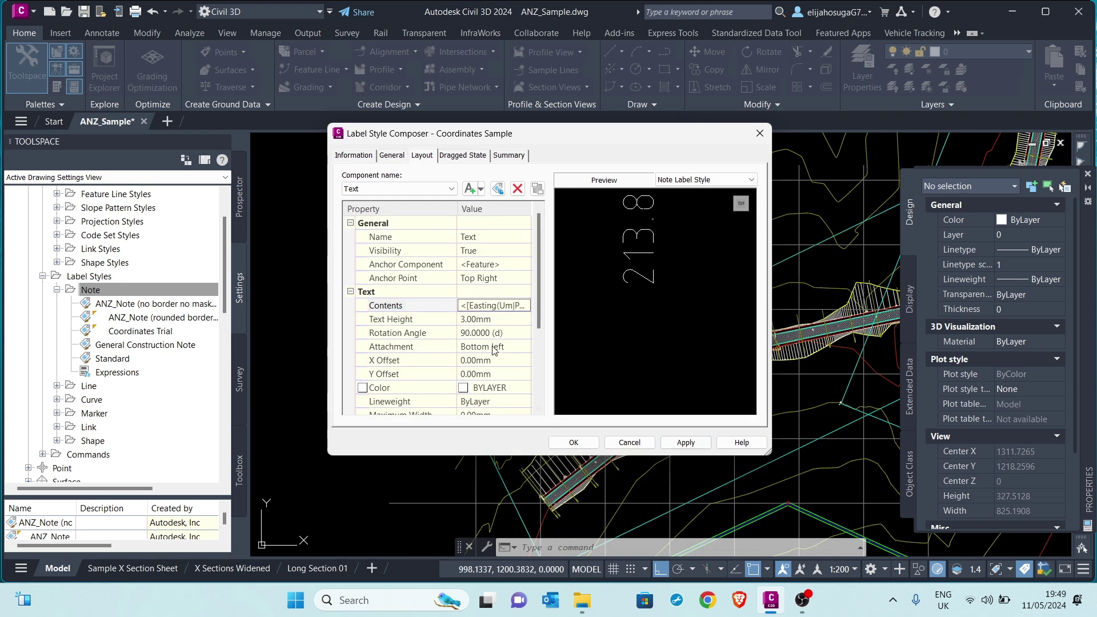
Add a second text component to the Coordinates Sample label style and make it the current component.
click(374, 191)
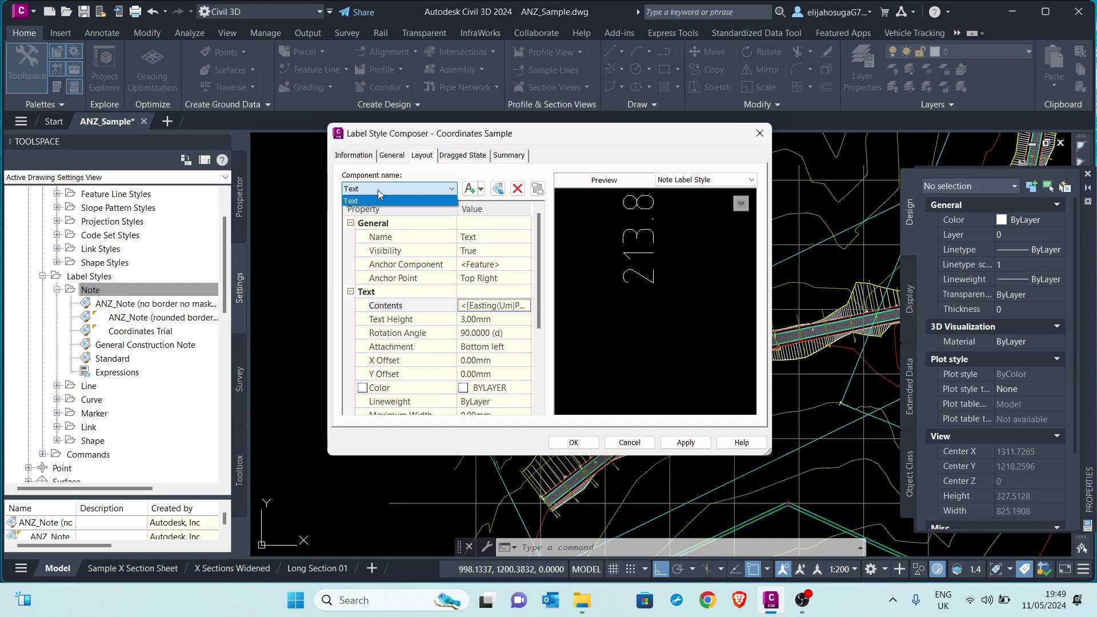
click(440, 176)
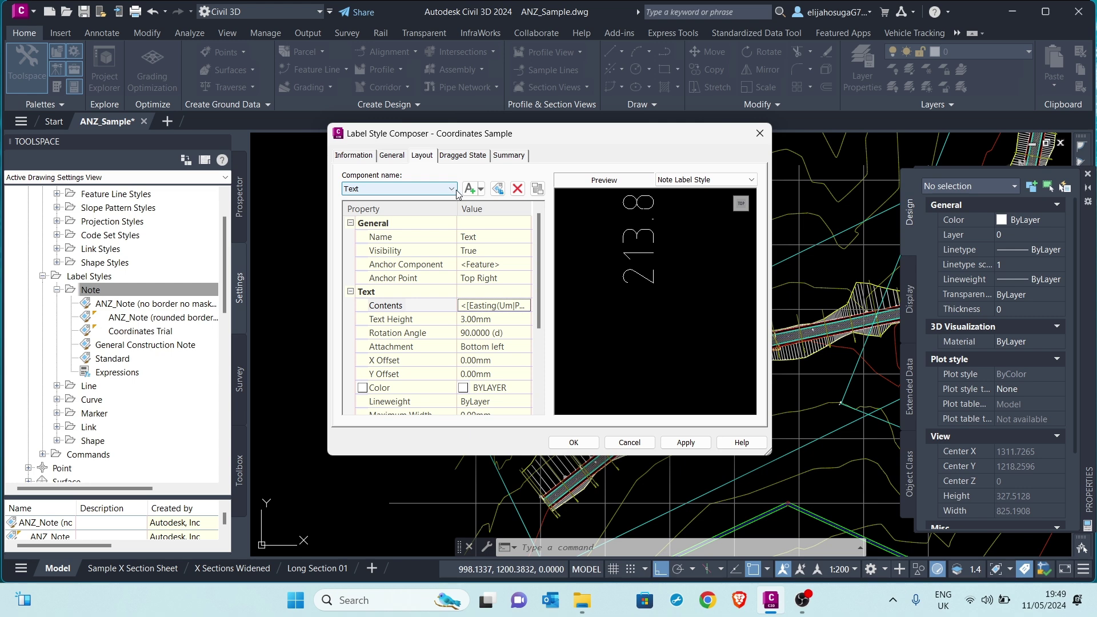
click(434, 195)
click(474, 192)
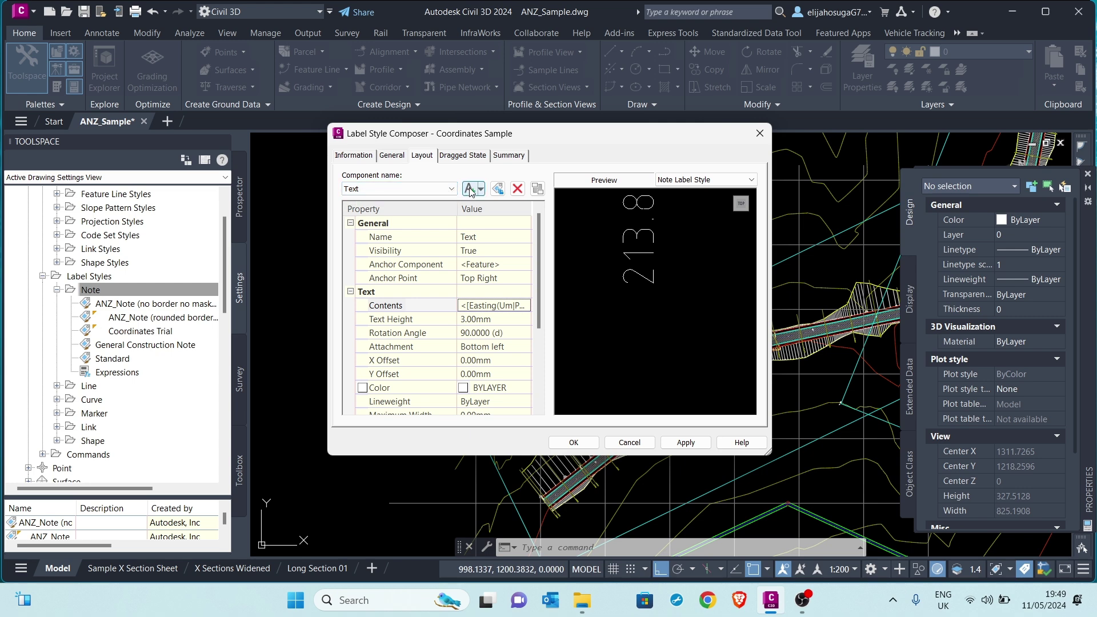
click(481, 193)
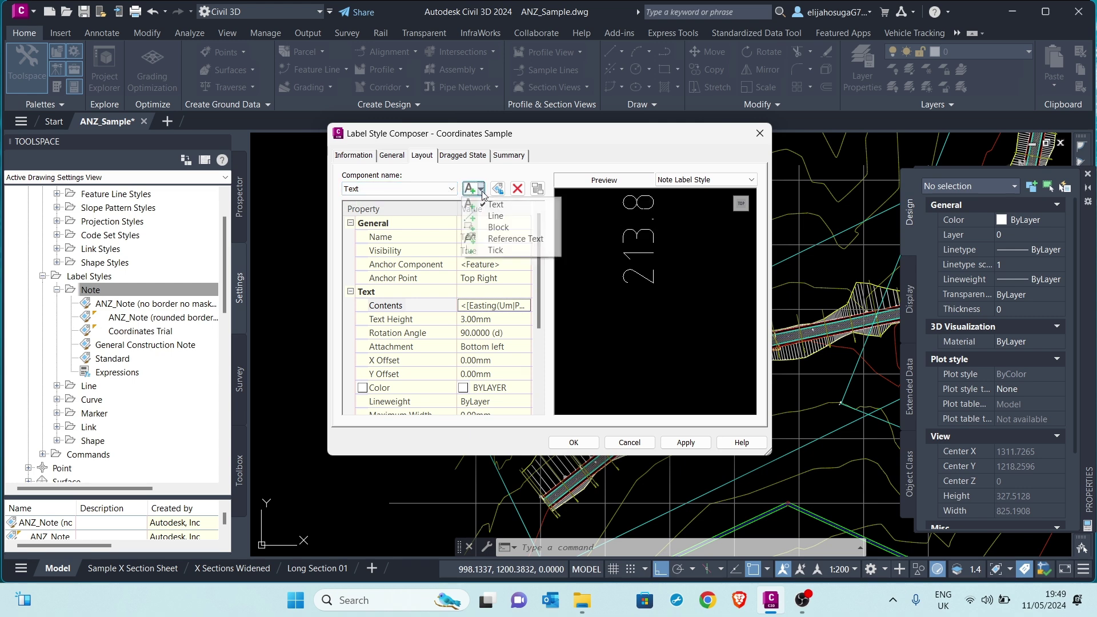
click(496, 206)
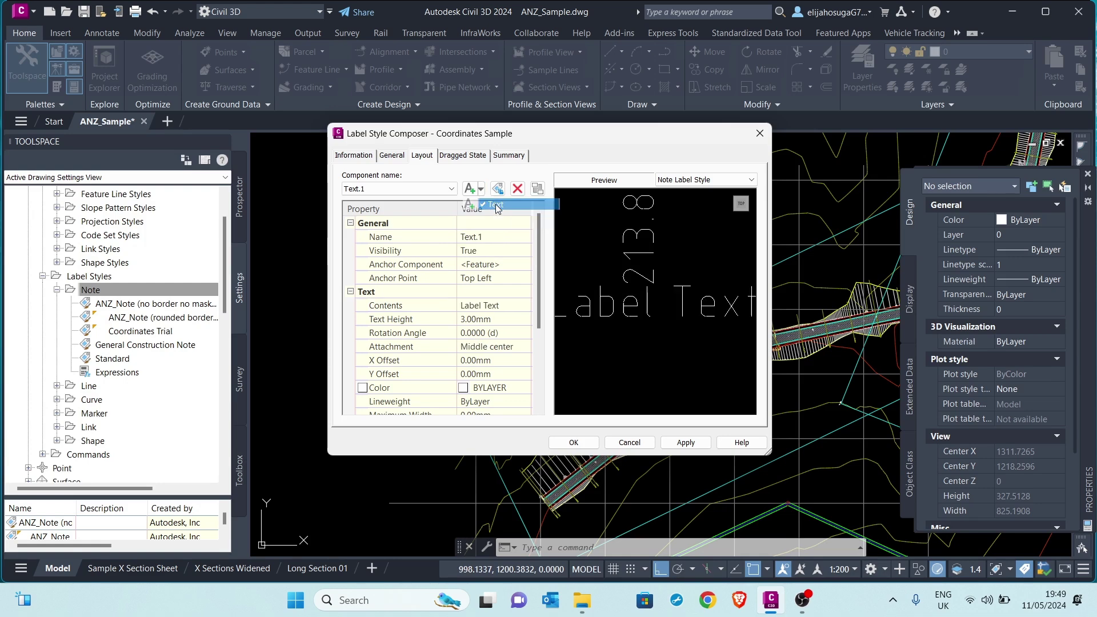
click(389, 188)
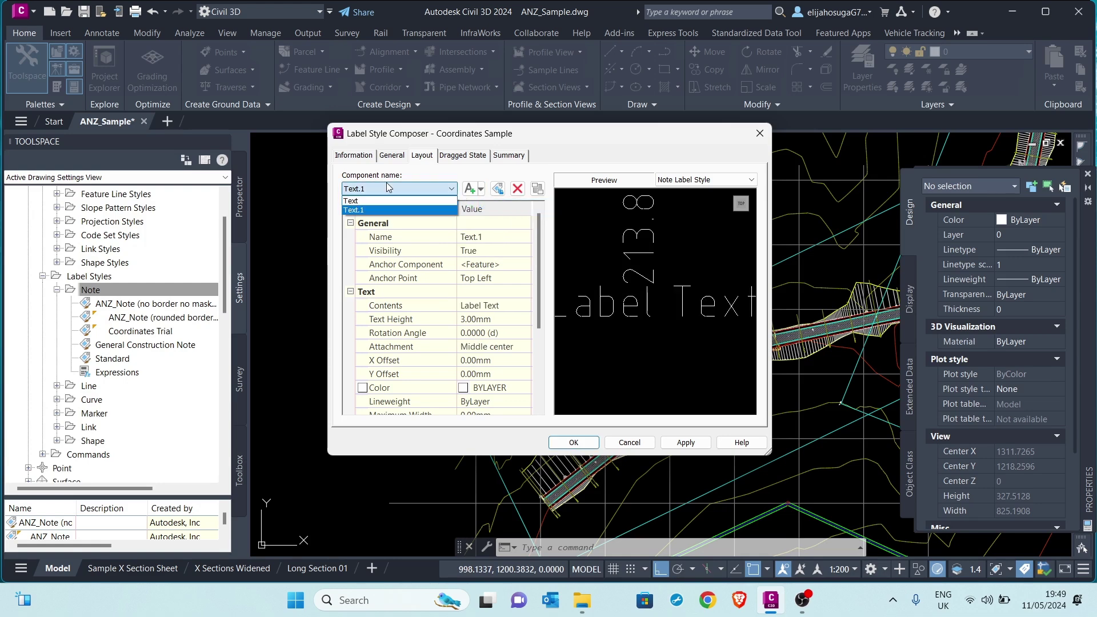
click(372, 211)
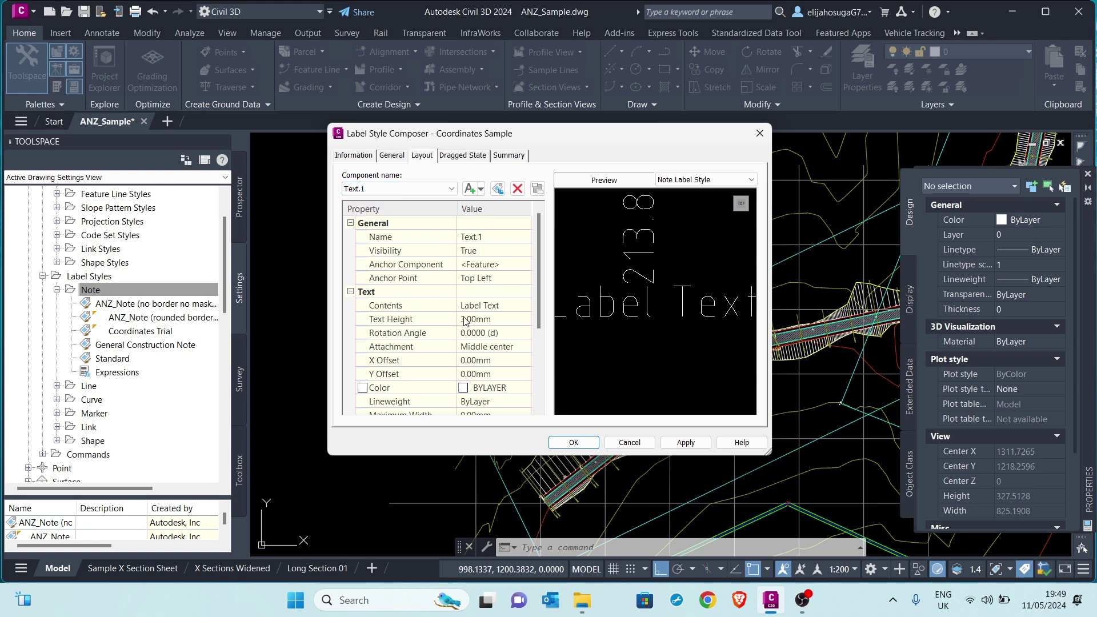
Set the second text component's anchor point to Bottom Right.
drag(581, 148, 404, 168)
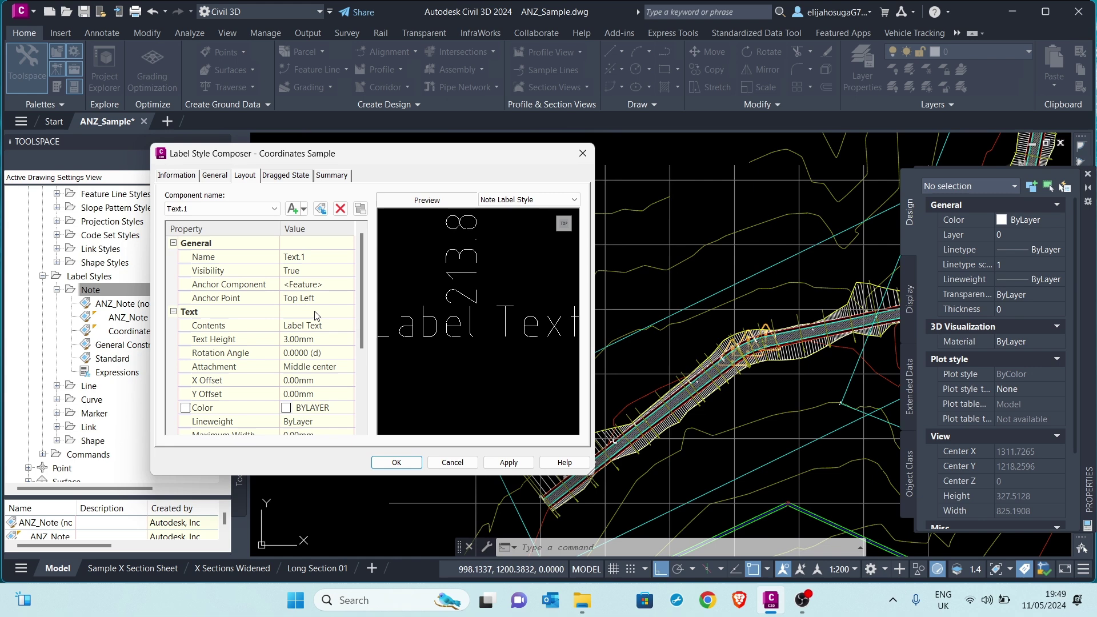
click(316, 370)
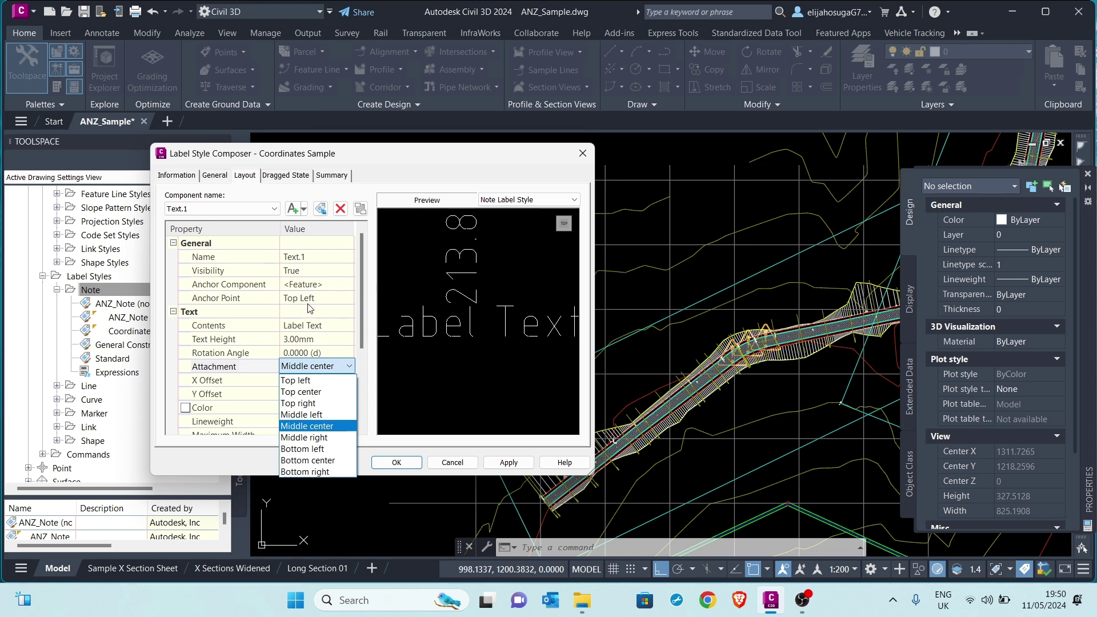
key(Escape)
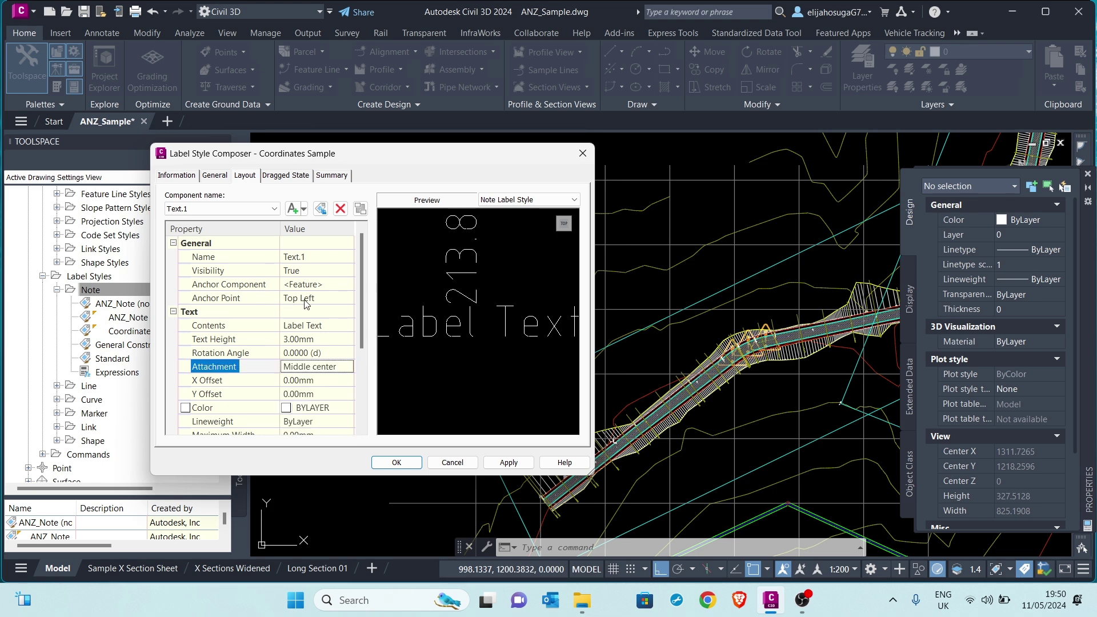
click(307, 301)
click(307, 298)
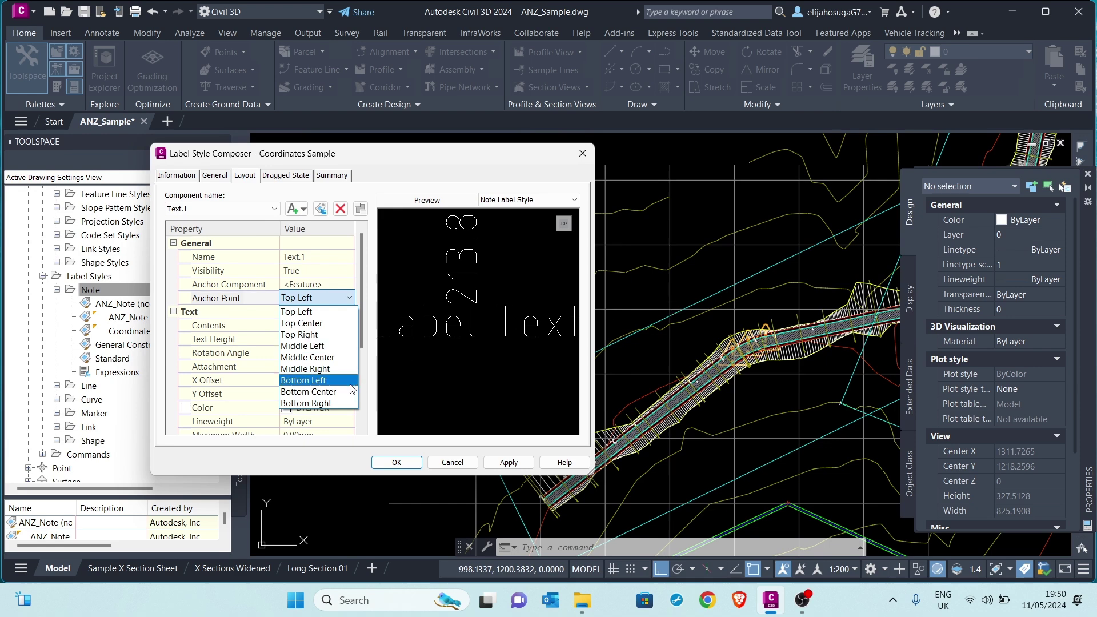
click(323, 403)
right_click(323, 404)
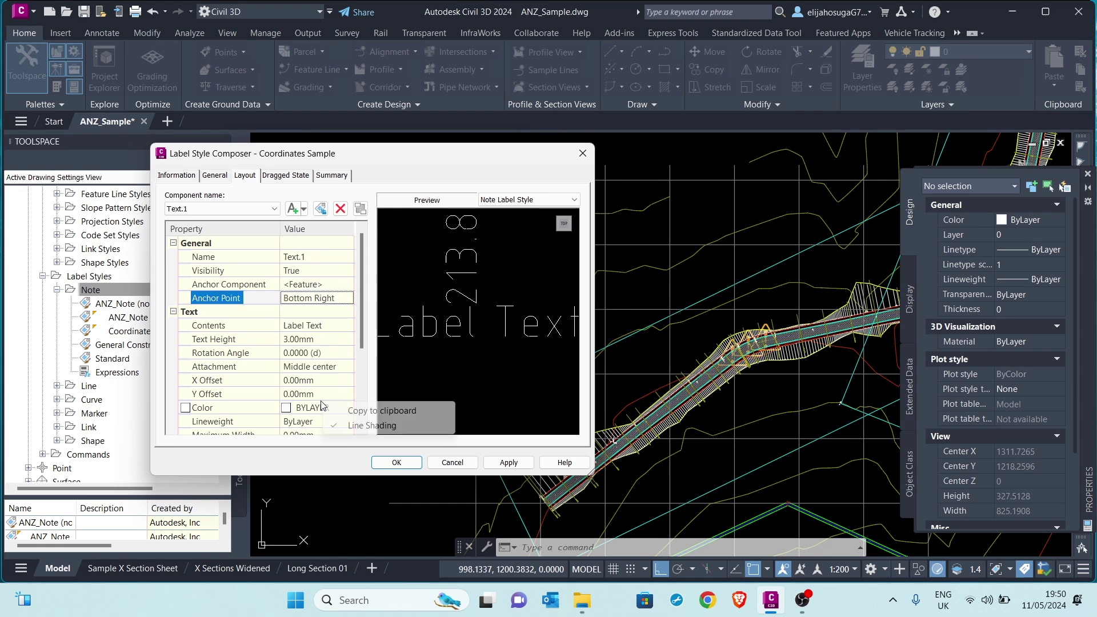
Set the second text component's attachment to Top left.
click(323, 372)
click(324, 373)
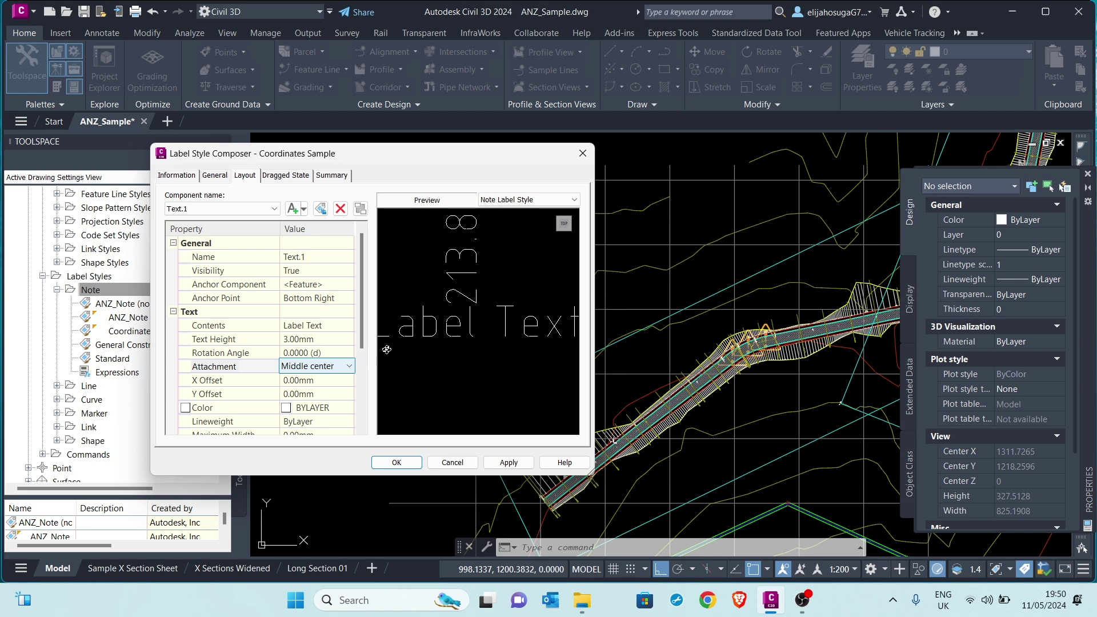
click(341, 366)
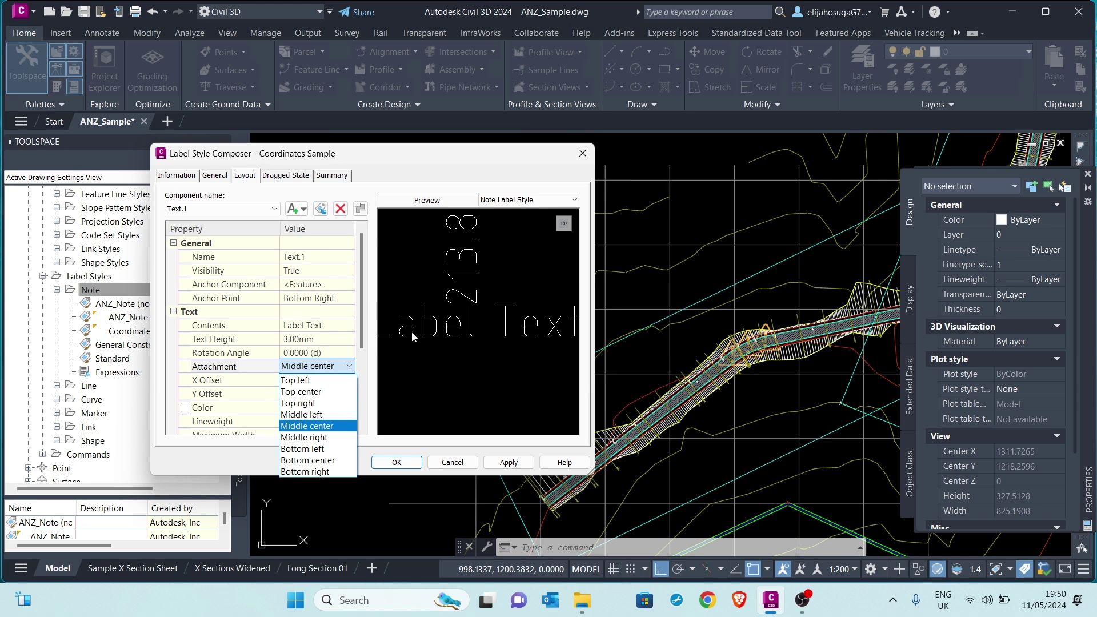
click(288, 382)
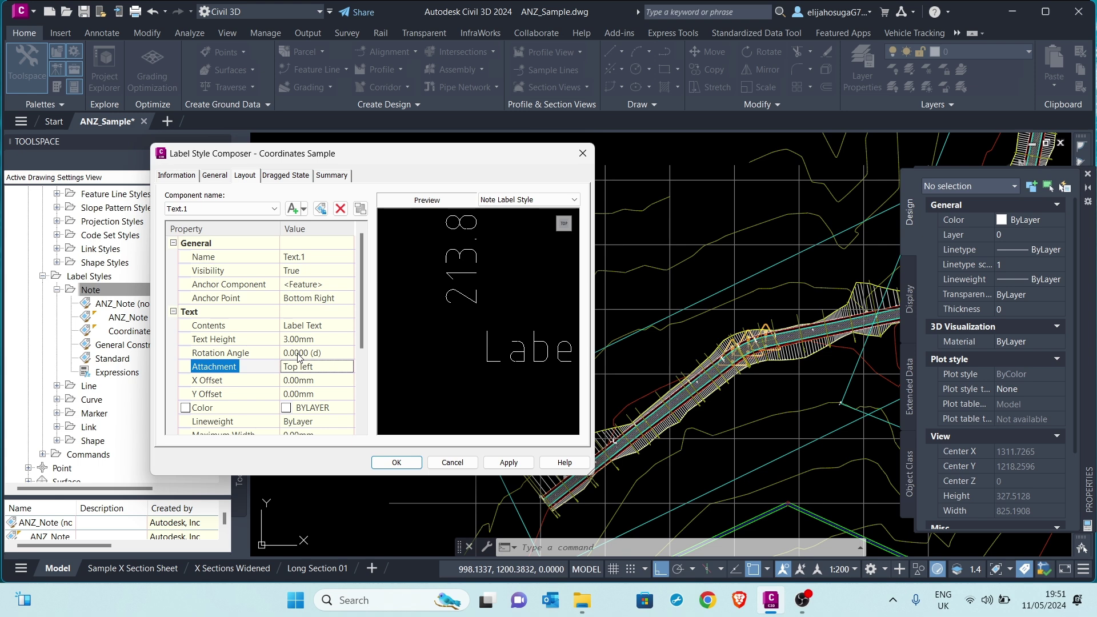
Open the second text component's contents for editing, choose the Northing property and set its precision to 0.01.
click(320, 327)
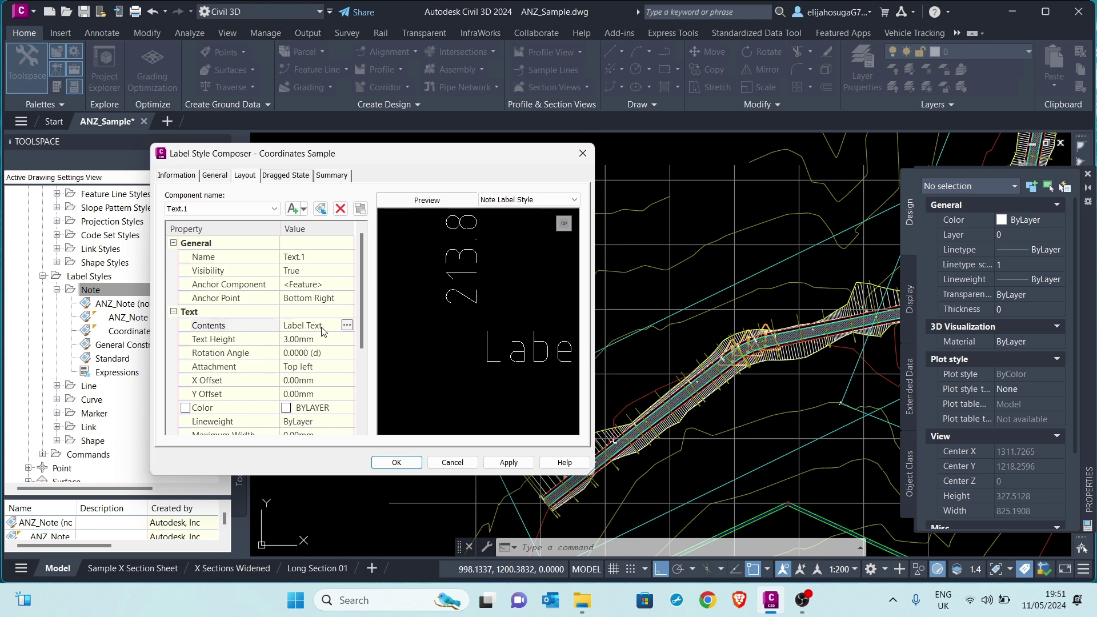
click(347, 325)
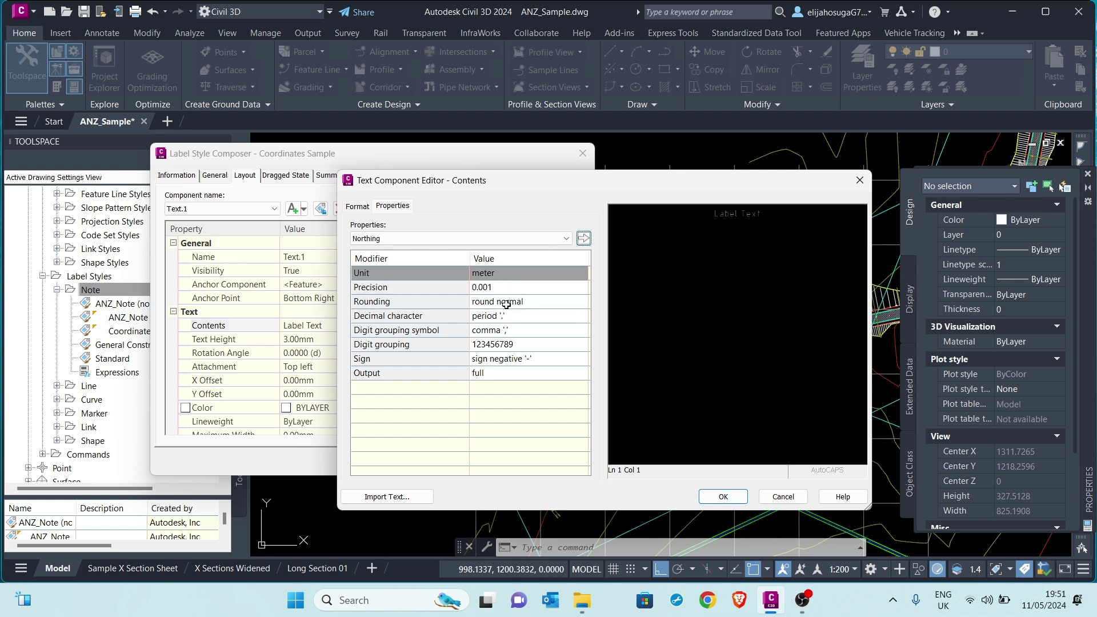
click(490, 289)
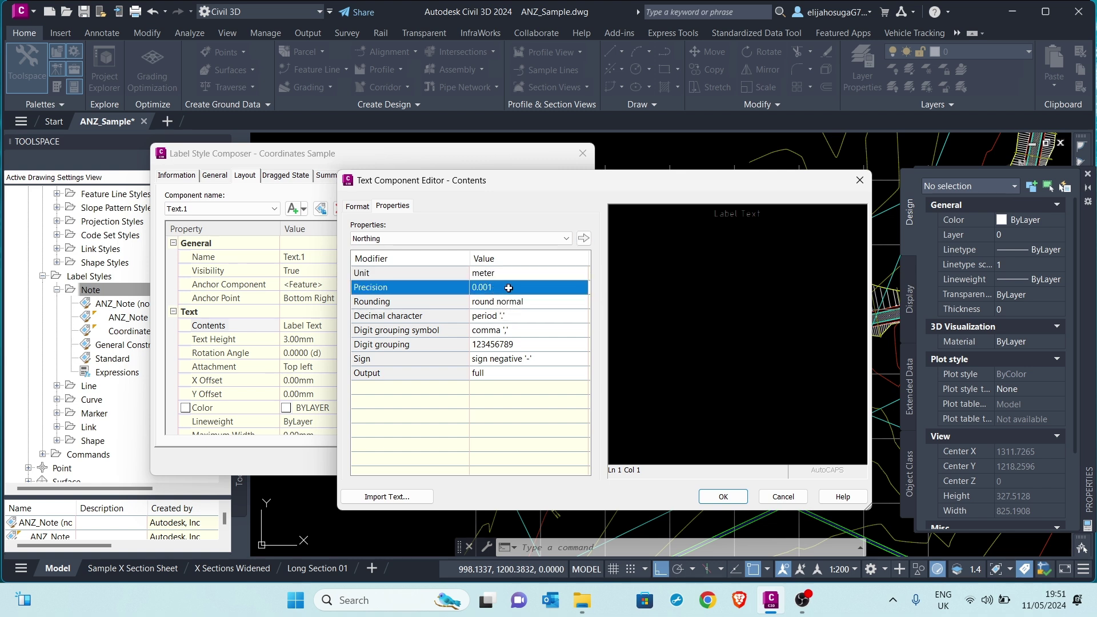
click(509, 288)
click(479, 320)
Replace the placeholder "Label Text" with the Northing property, accept the contents and check both coordinates in the style preview.
drag(770, 219, 692, 224)
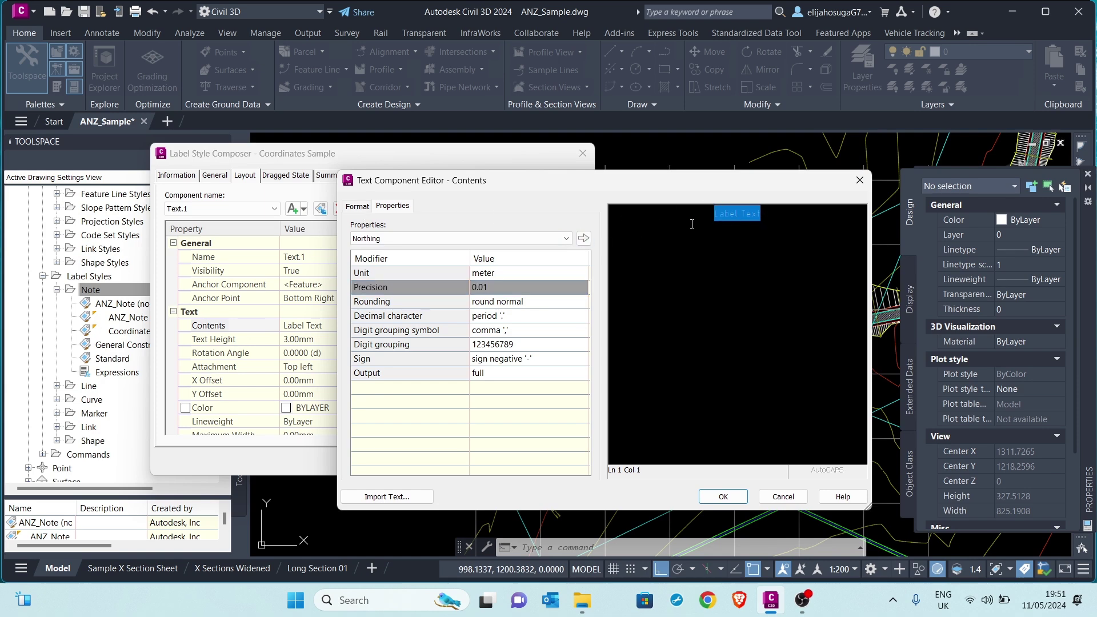
click(583, 239)
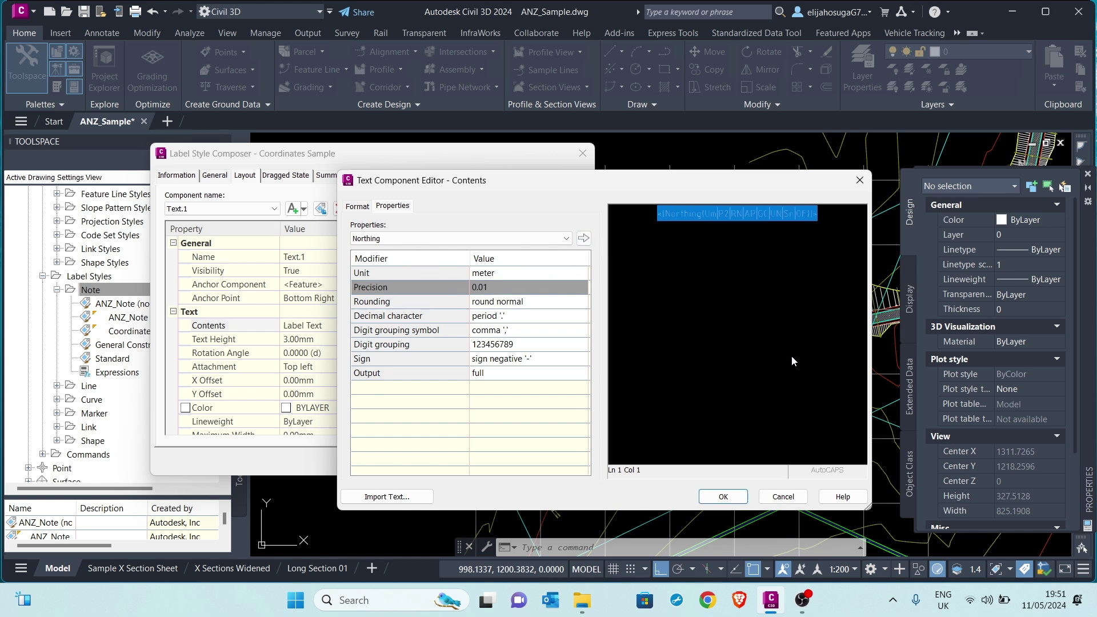
click(729, 496)
scroll(448, 338, down, 1)
middle_drag(507, 308, 493, 314)
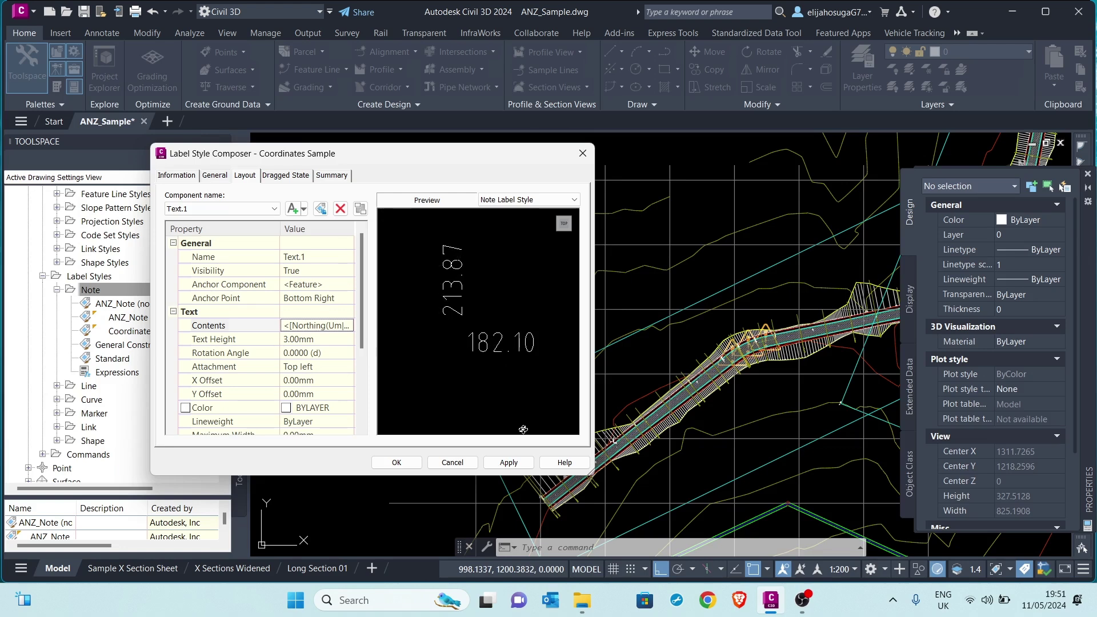
Apply and save the Coordinates Sample label style, and close the Toolspace palette.
click(175, 175)
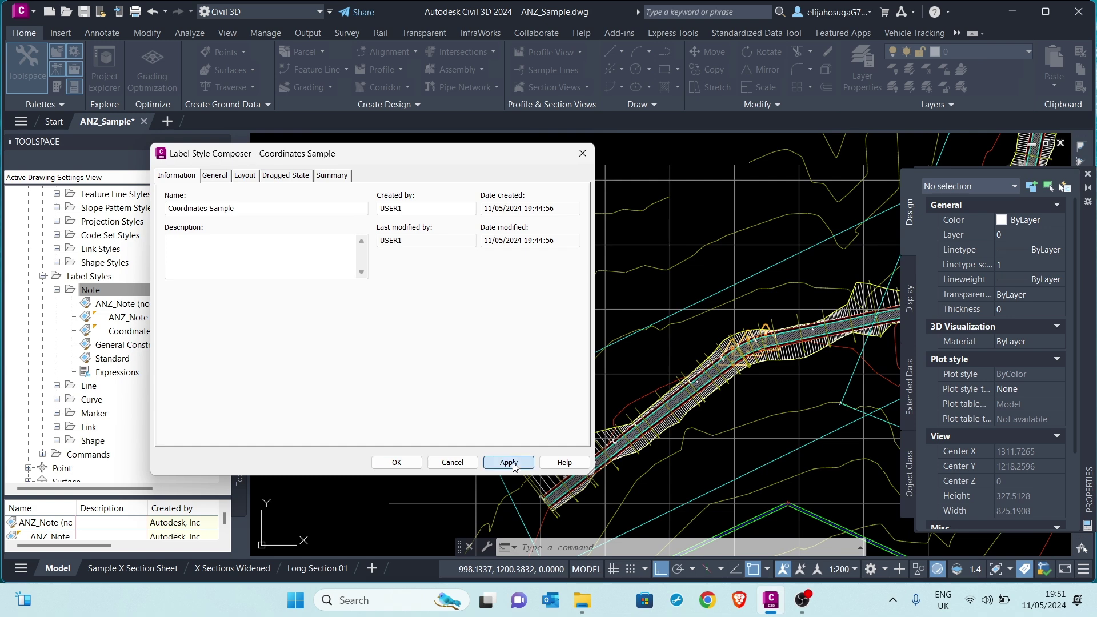
click(396, 463)
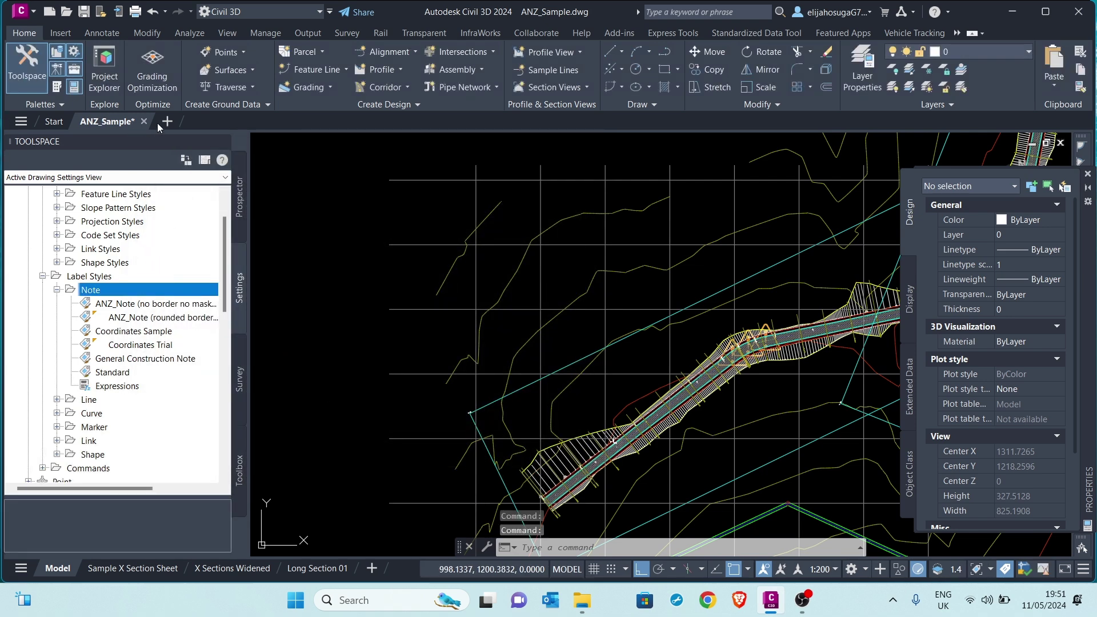
click(22, 86)
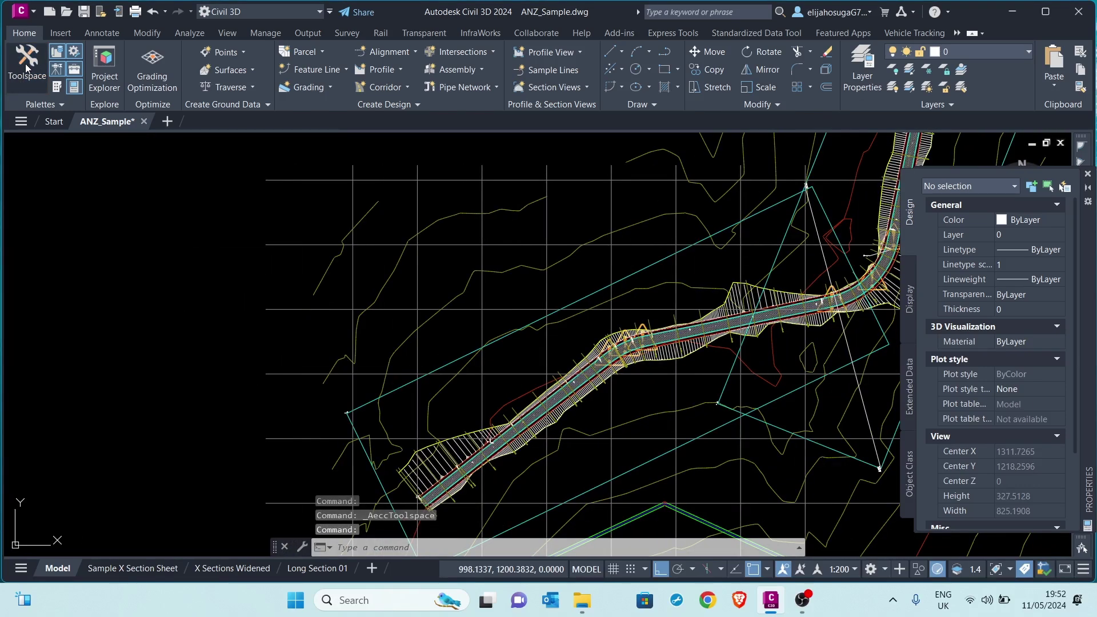
Start adding note labels and choose Coordinates Sample as the note label style.
click(96, 34)
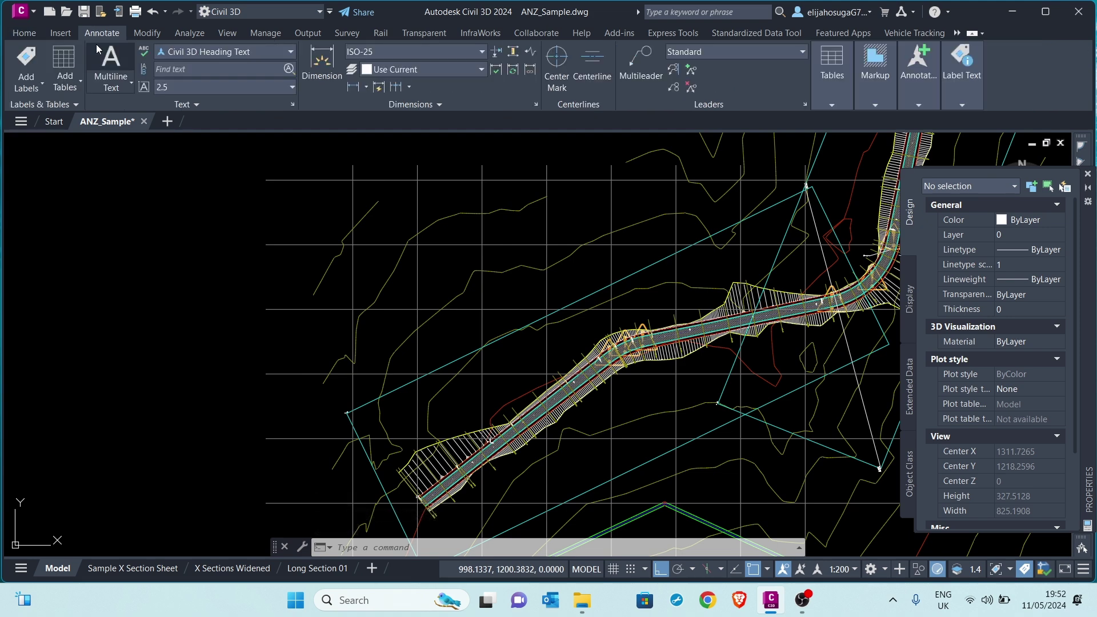
click(28, 88)
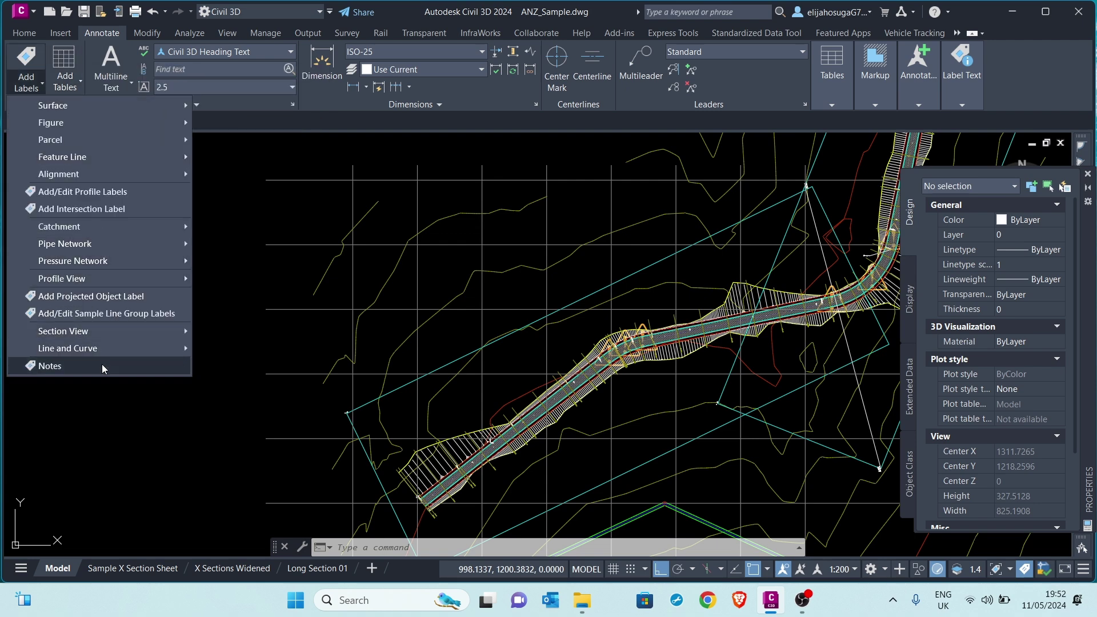
click(29, 64)
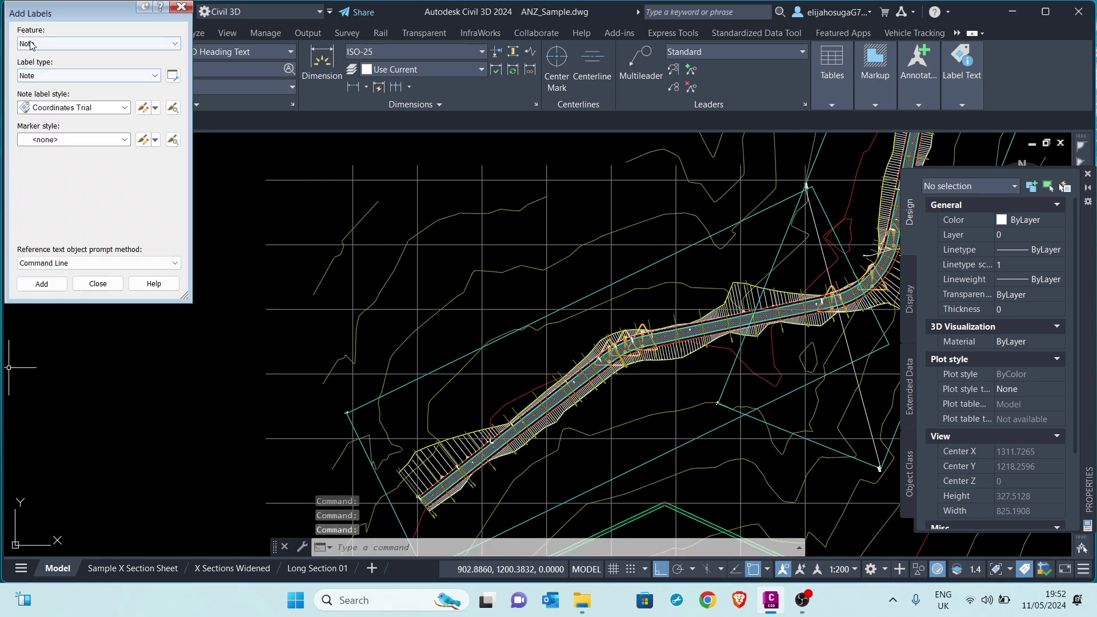
click(75, 109)
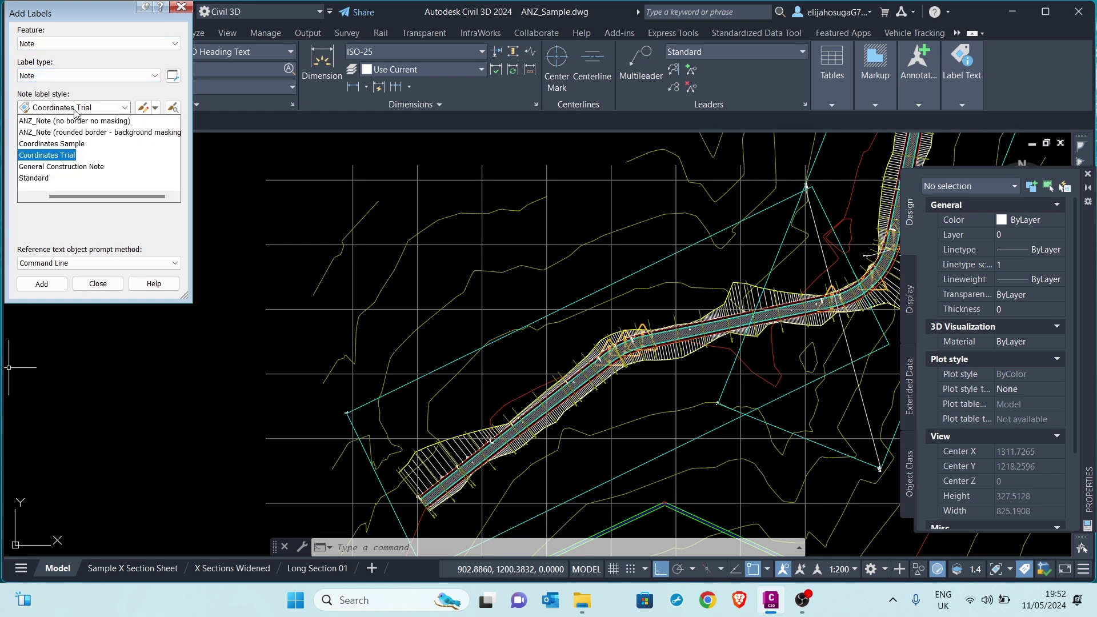
click(37, 144)
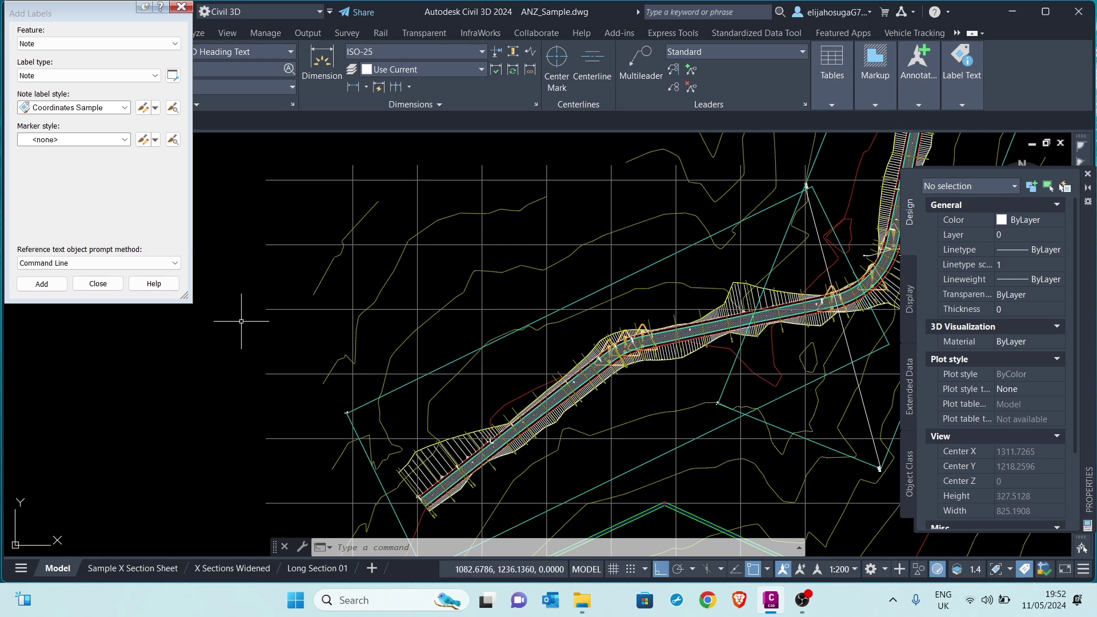
Place the first coordinate note label at the grid intersection at easting 1218.92, northing 1145.63.
click(42, 285)
scroll(406, 451, up, 4)
scroll(380, 417, up, 4)
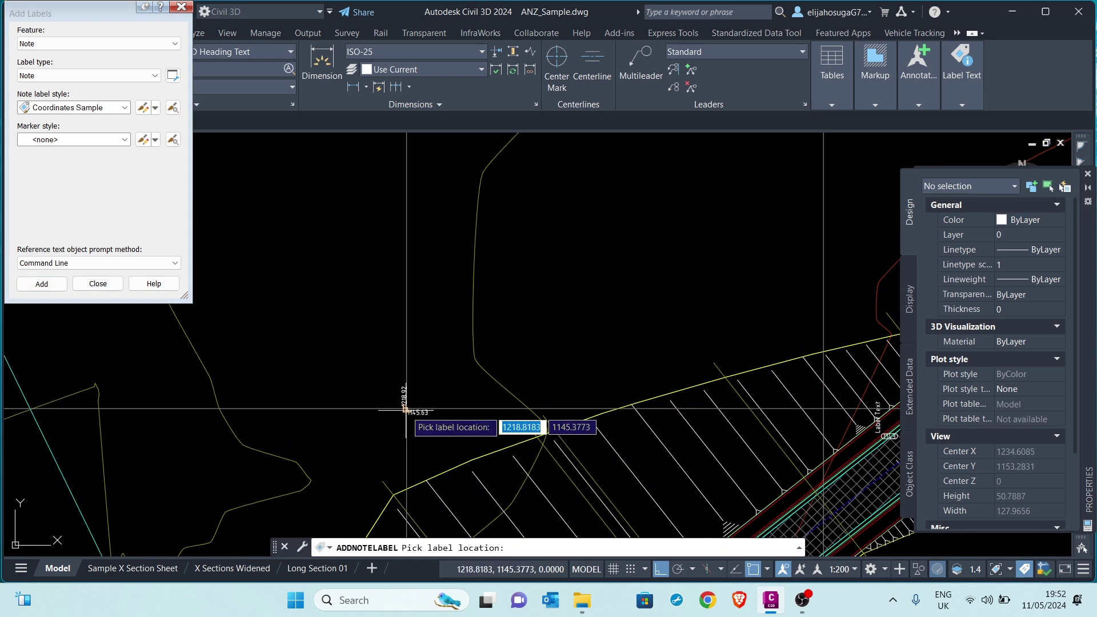
scroll(376, 433, up, 10)
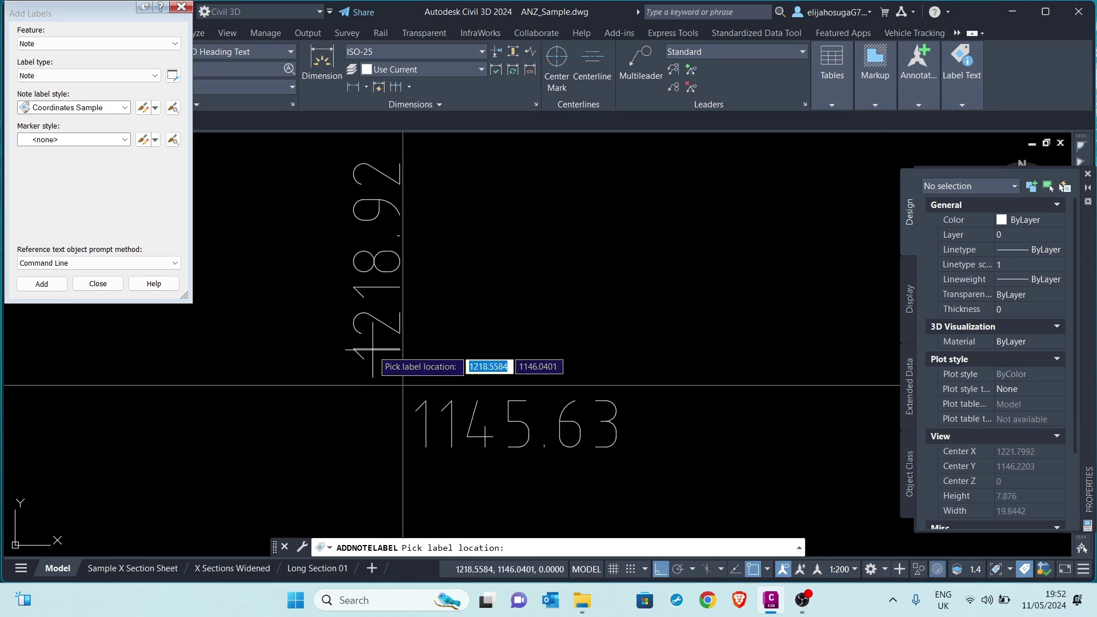
Label the grid intersection at easting 1268.92, northing 1195.63 with a coordinate note.
scroll(361, 372, down, 14)
middle_drag(462, 360, 493, 330)
scroll(502, 317, up, 8)
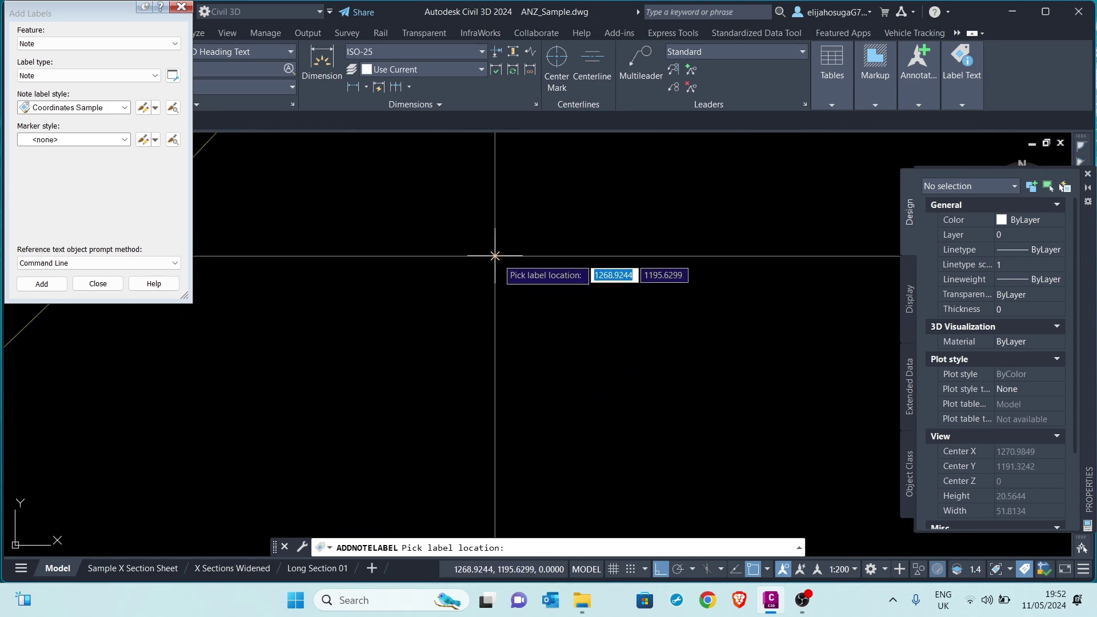
scroll(494, 256, up, 4)
scroll(483, 257, down, 10)
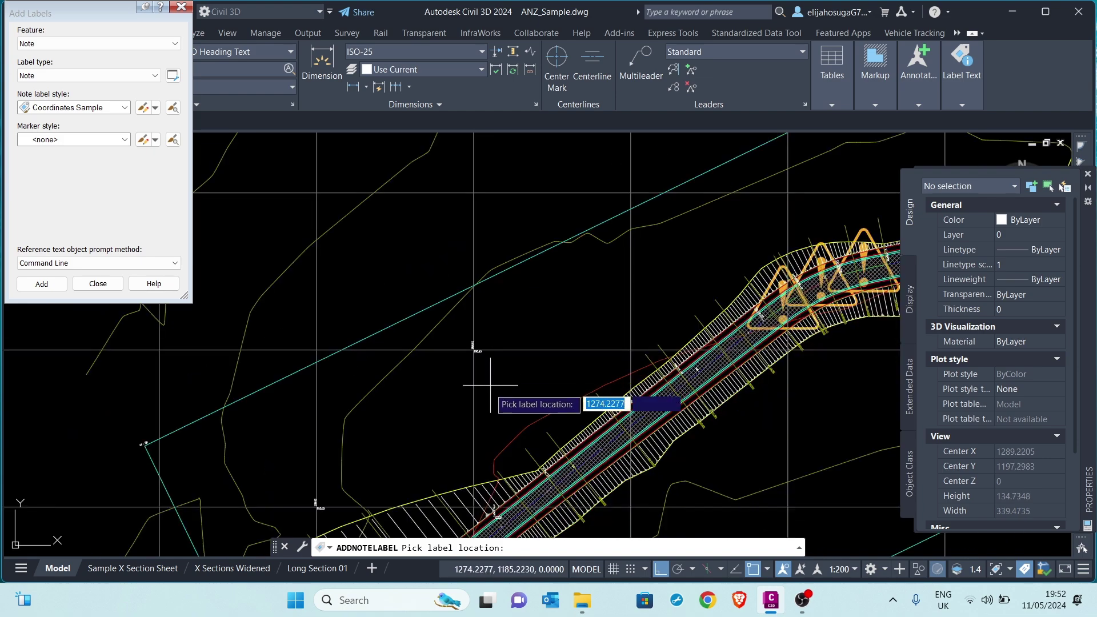
Label the grid intersection at easting 1268.92, northing 1145.63, beside the corridor.
middle_drag(480, 343, 579, 278)
scroll(490, 388, up, 10)
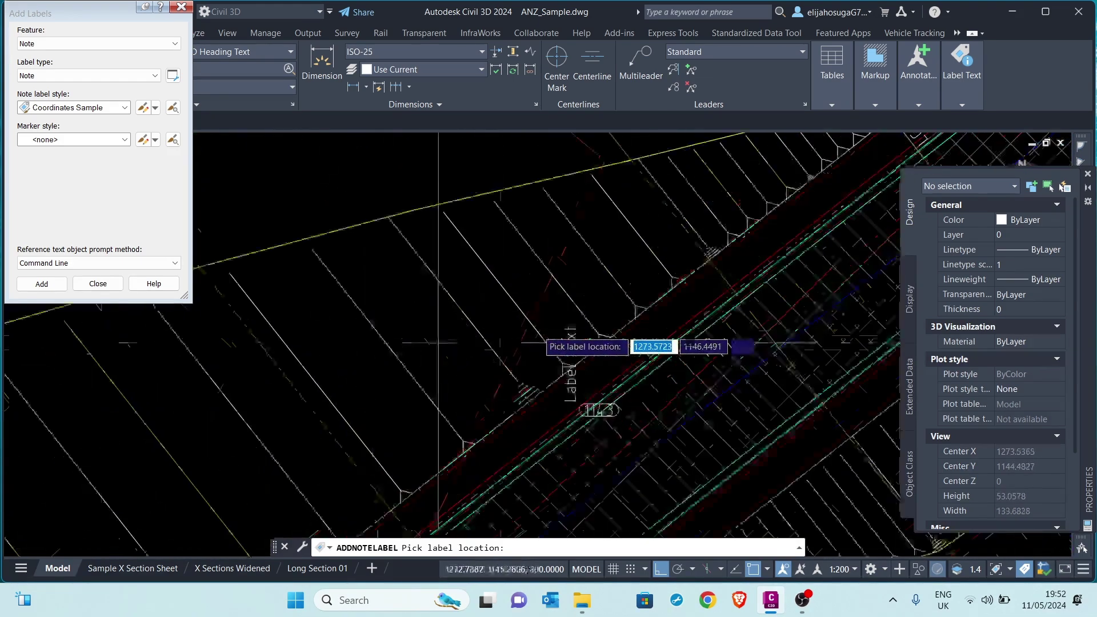
scroll(378, 351, down, 8)
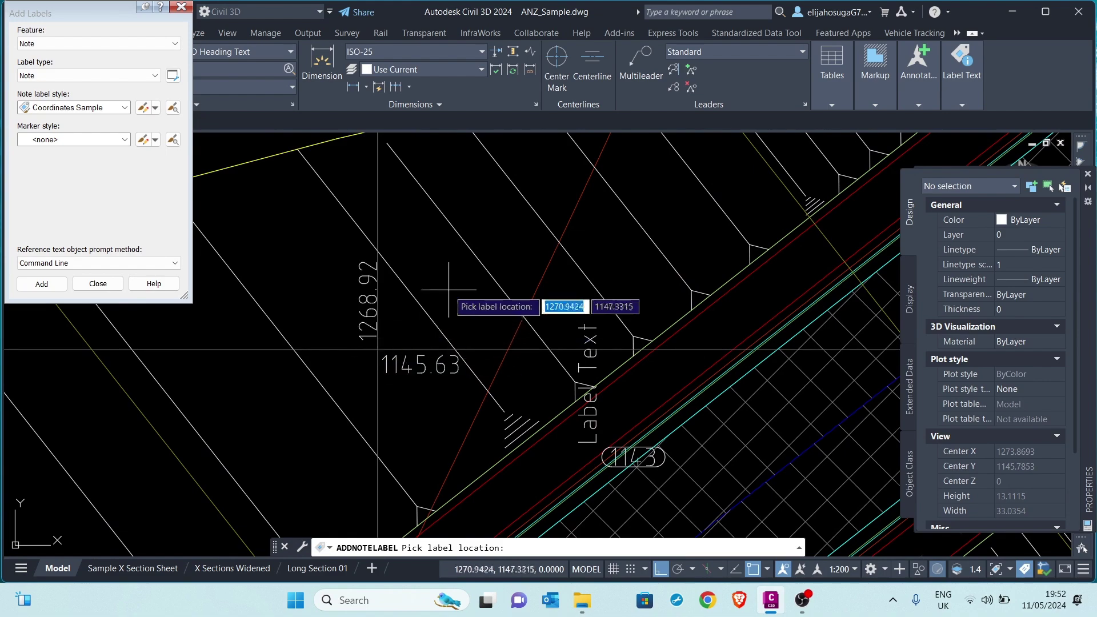
Label the grid intersections on northing 1095.63 at eastings 1218.92, 1268.92 and 1318.92, and end label placement.
scroll(435, 360, up, 2)
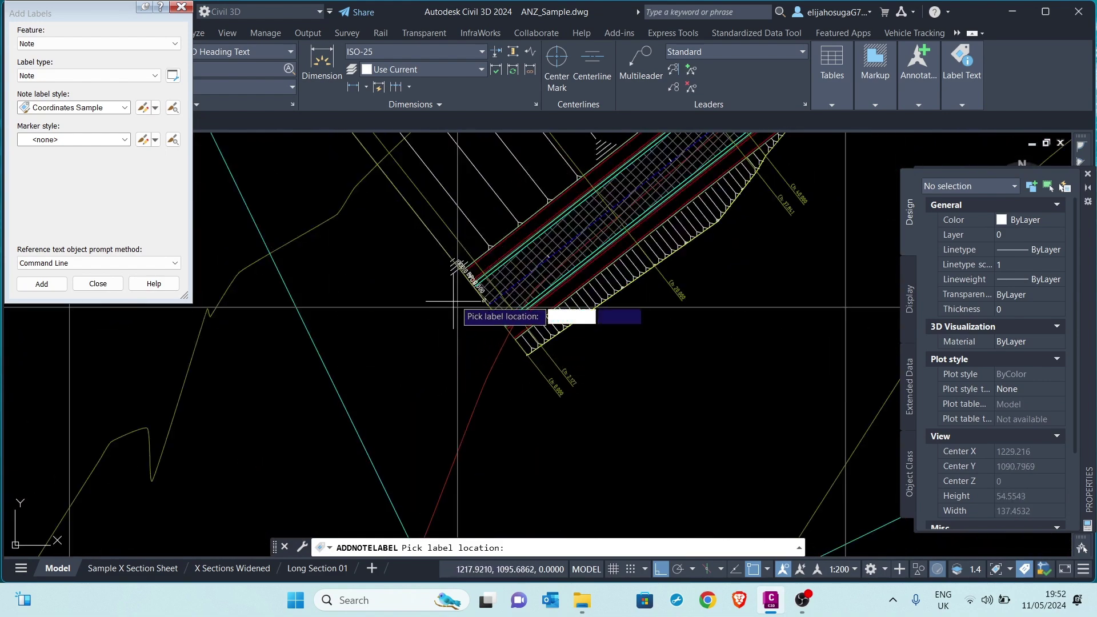
scroll(458, 309, down, 10)
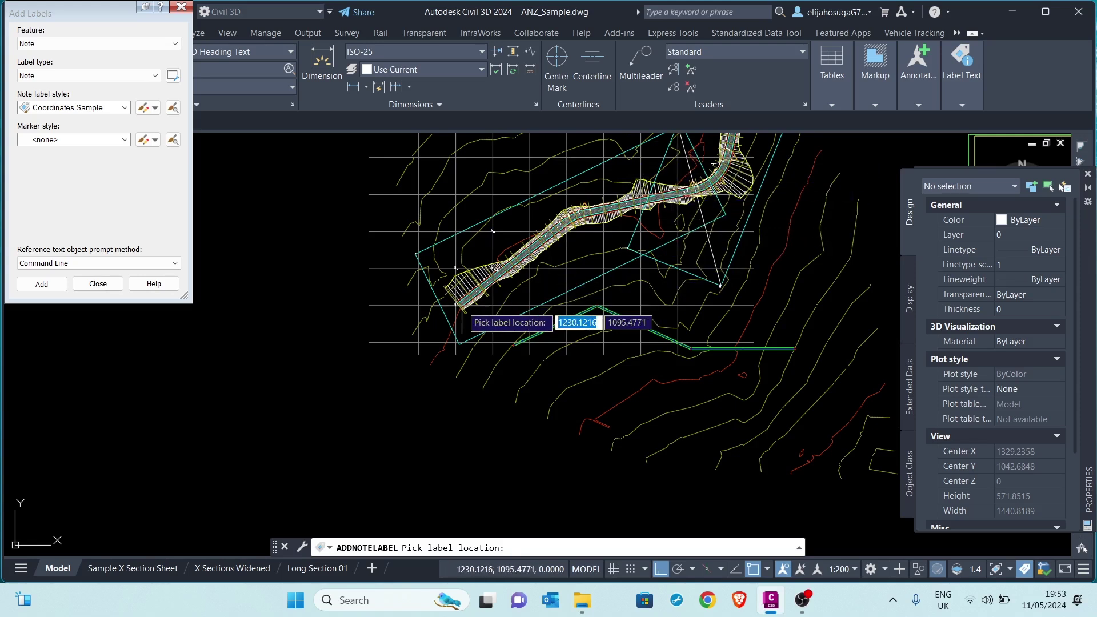
scroll(461, 306, up, 7)
scroll(320, 331, down, 1)
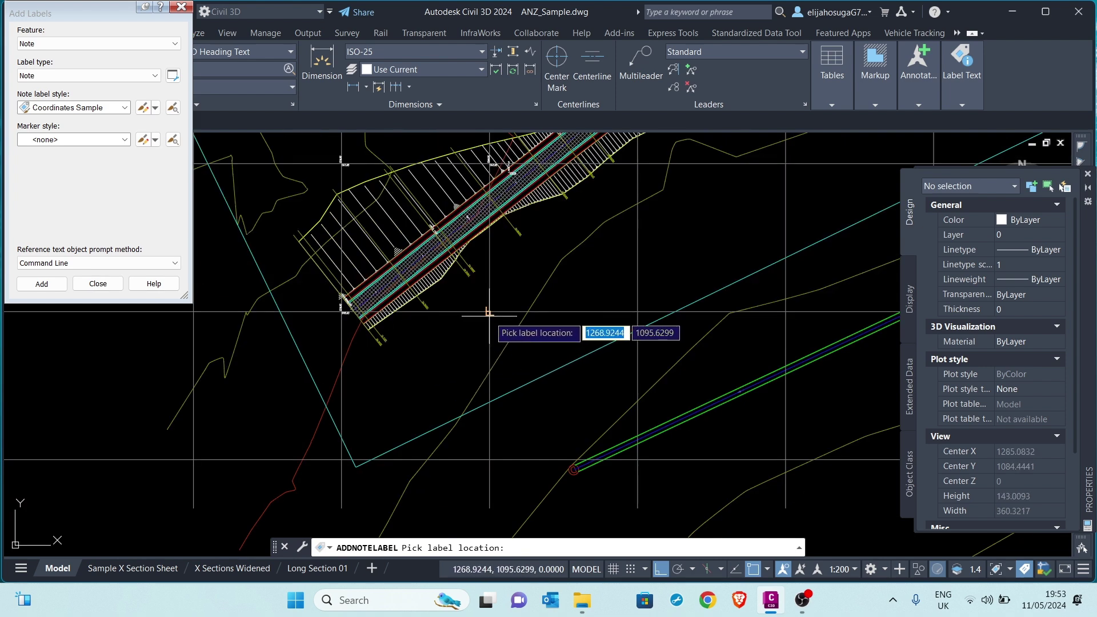
click(489, 311)
scroll(630, 314, up, 2)
click(634, 312)
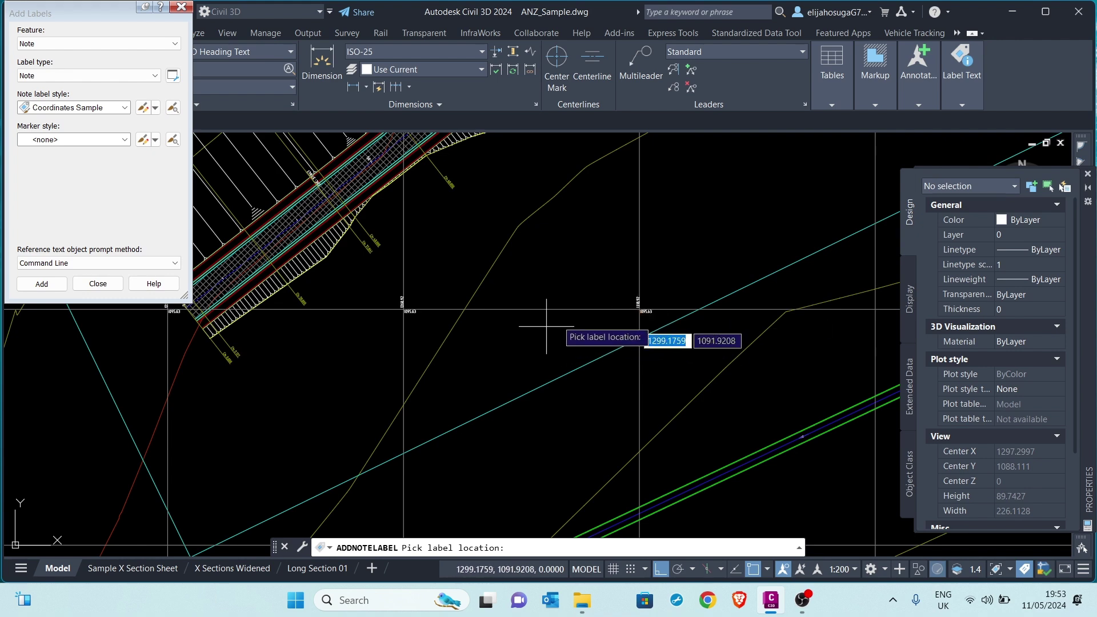
key(Escape)
Copy the label at easting 1268.92, northing 1195.63 to the next intersection east on the same grid line.
scroll(567, 272, down, 5)
middle_drag(568, 272, 560, 303)
scroll(510, 245, up, 7)
scroll(557, 254, up, 4)
click(564, 262)
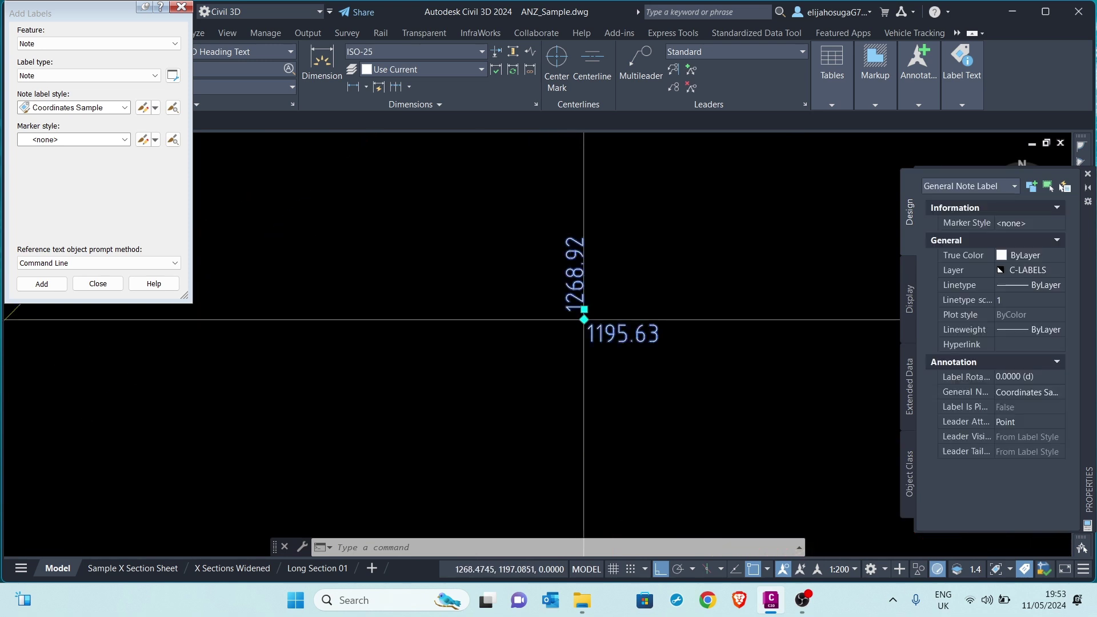
scroll(495, 257, down, 1)
text(Co)
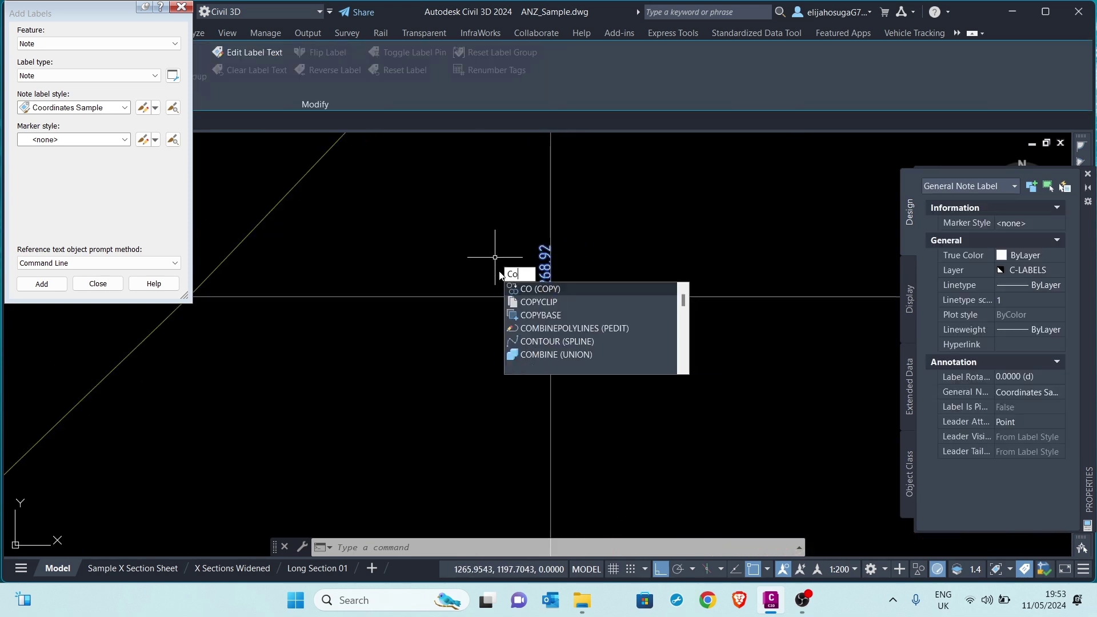
key(Return)
scroll(542, 281, up, 3)
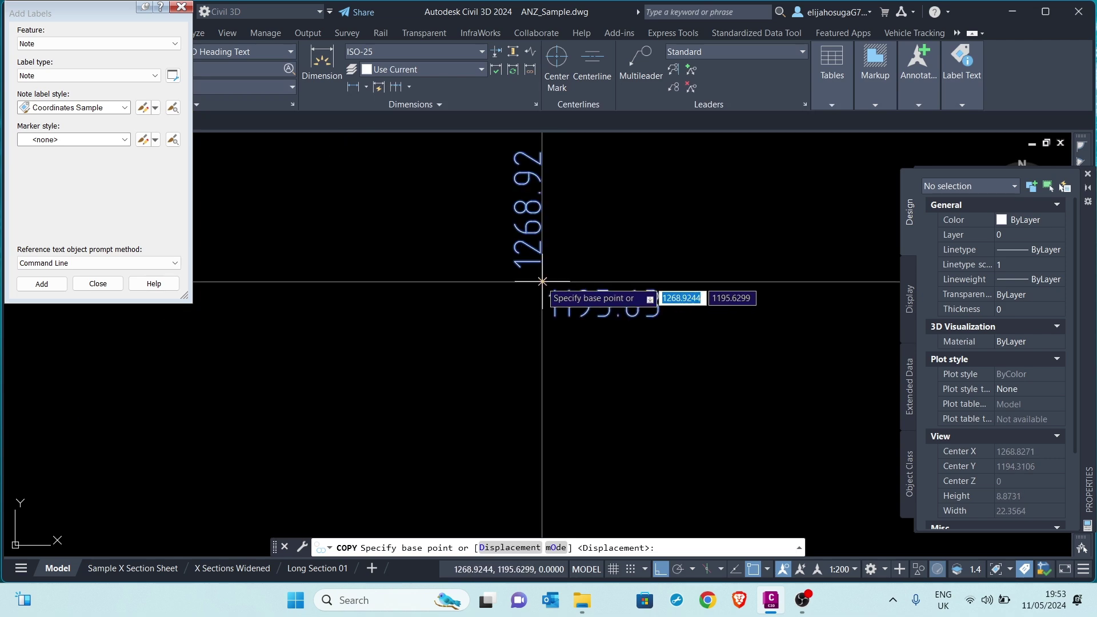
click(542, 281)
scroll(282, 331, down, 6)
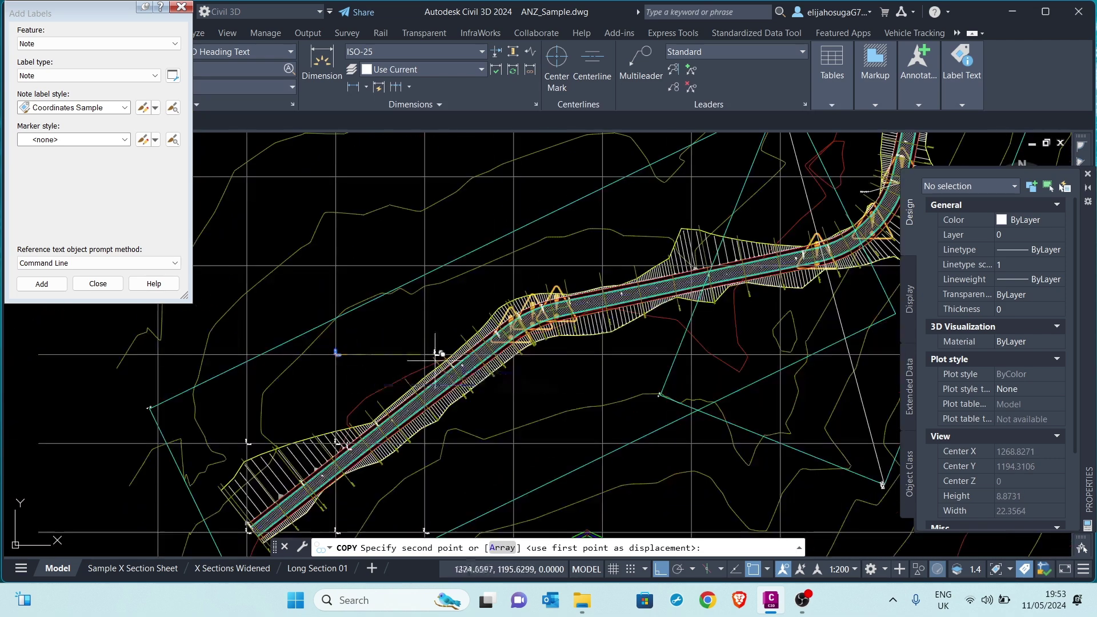
scroll(434, 356, up, 4)
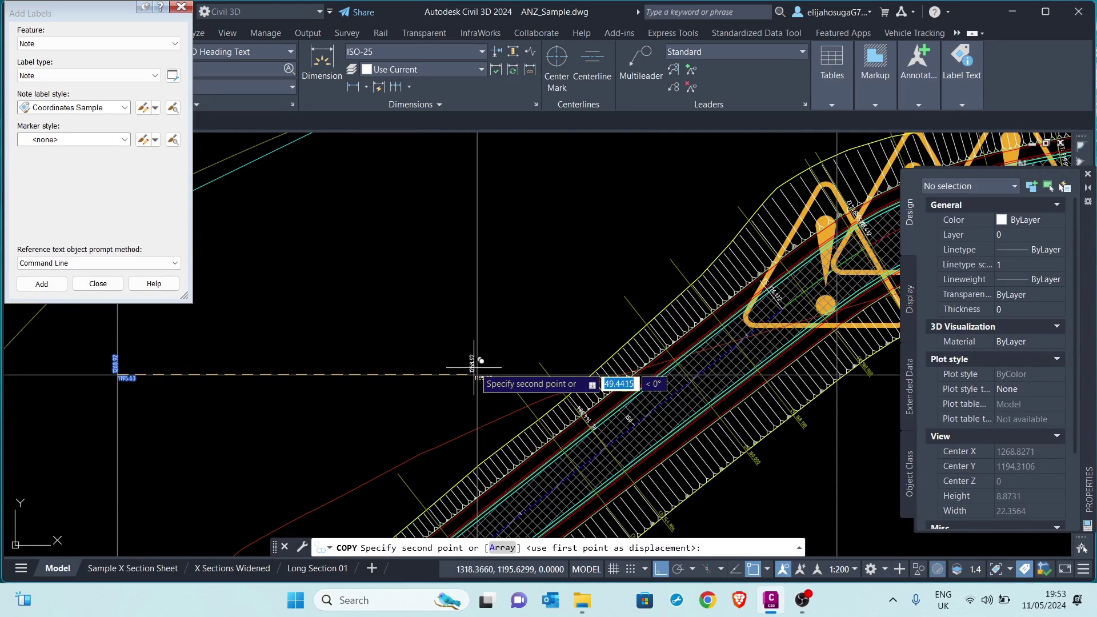
click(473, 369)
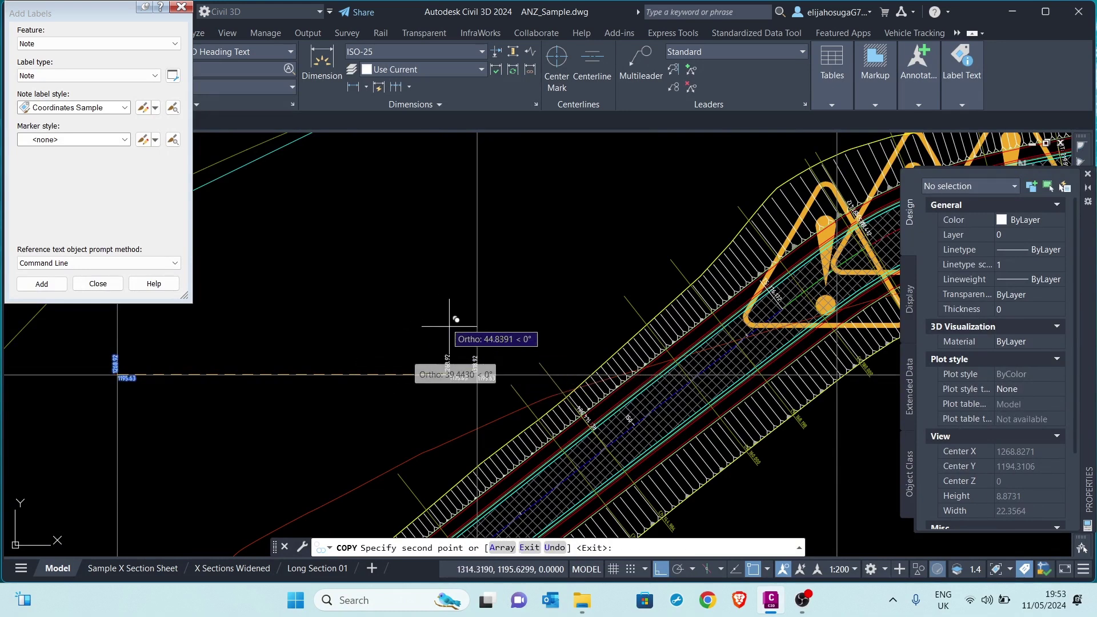
scroll(274, 412, up, 5)
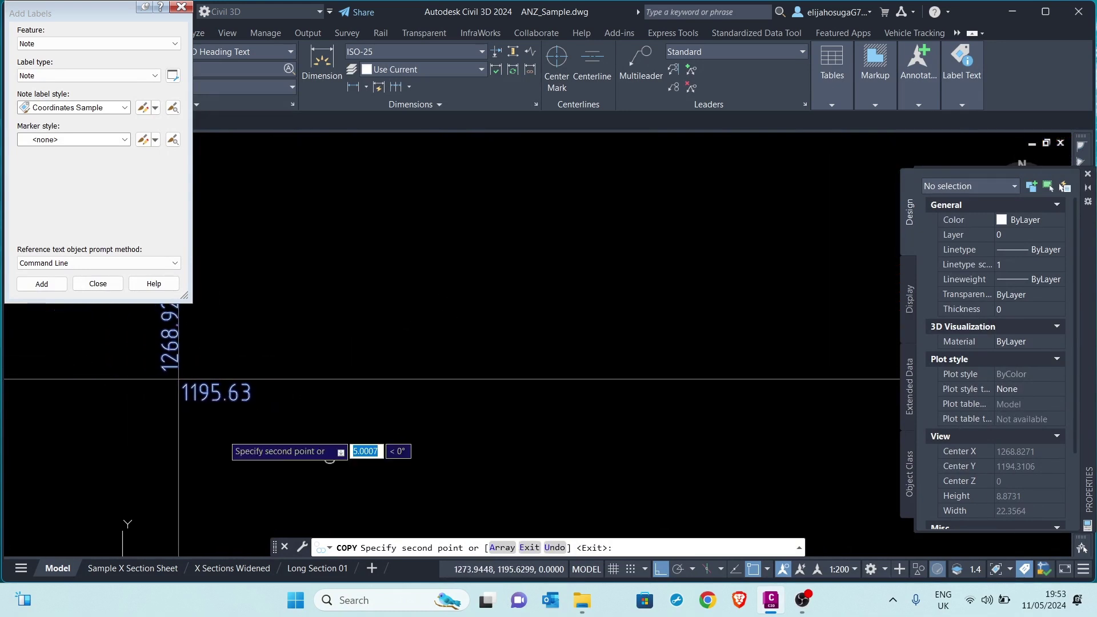
key(Escape)
Compare the copied label's easting and northing with those of the original label.
scroll(251, 420, down, 3)
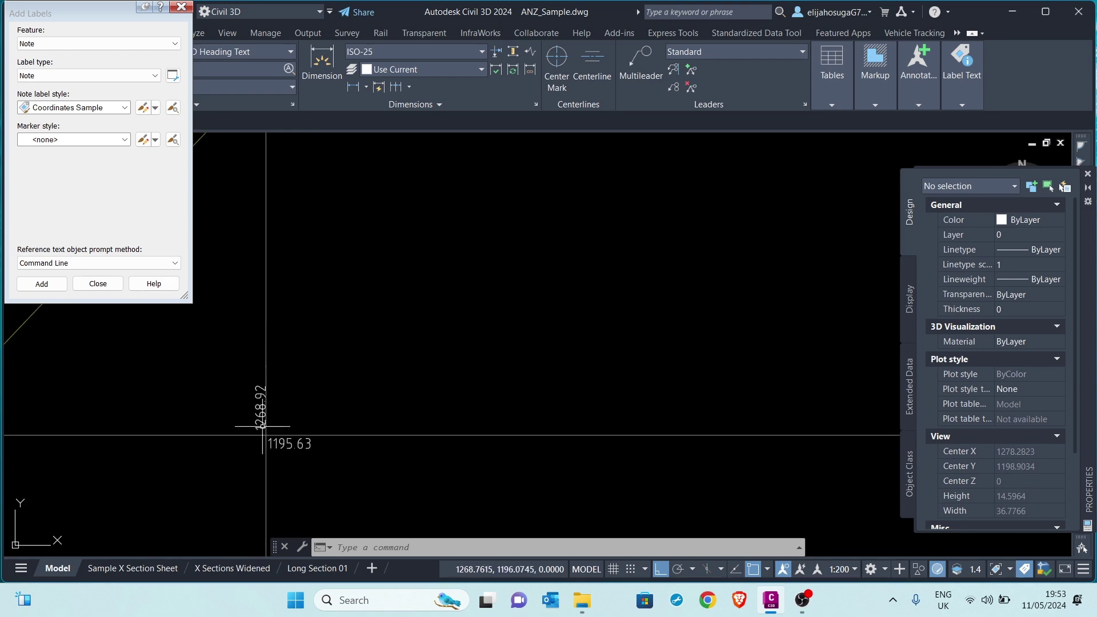
scroll(481, 383, down, 5)
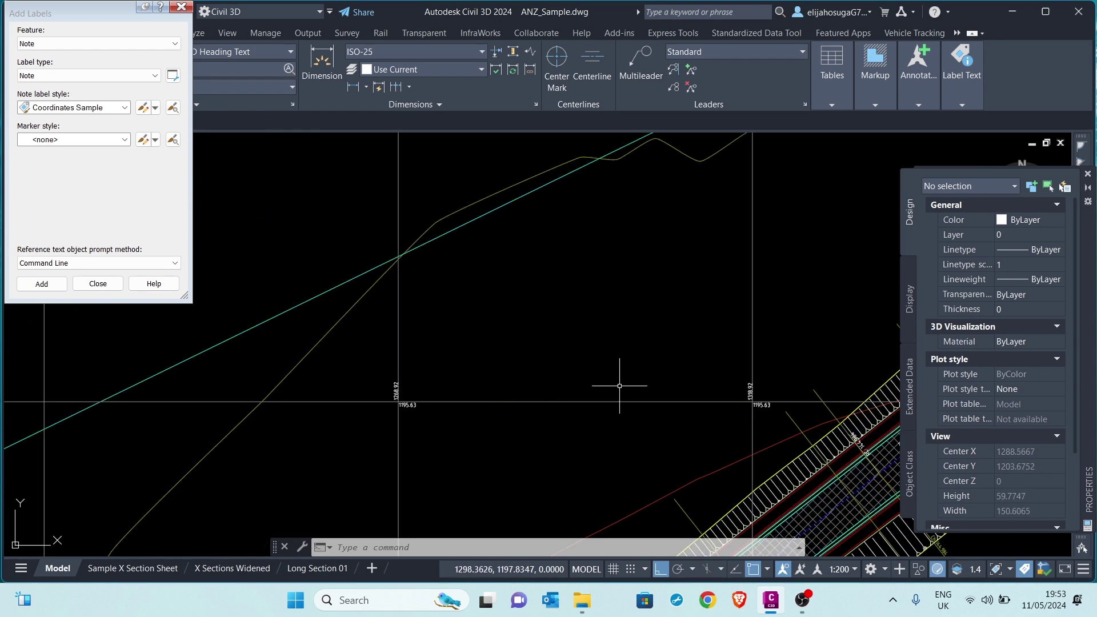
scroll(572, 394, up, 6)
scroll(515, 389, down, 5)
scroll(434, 382, up, 6)
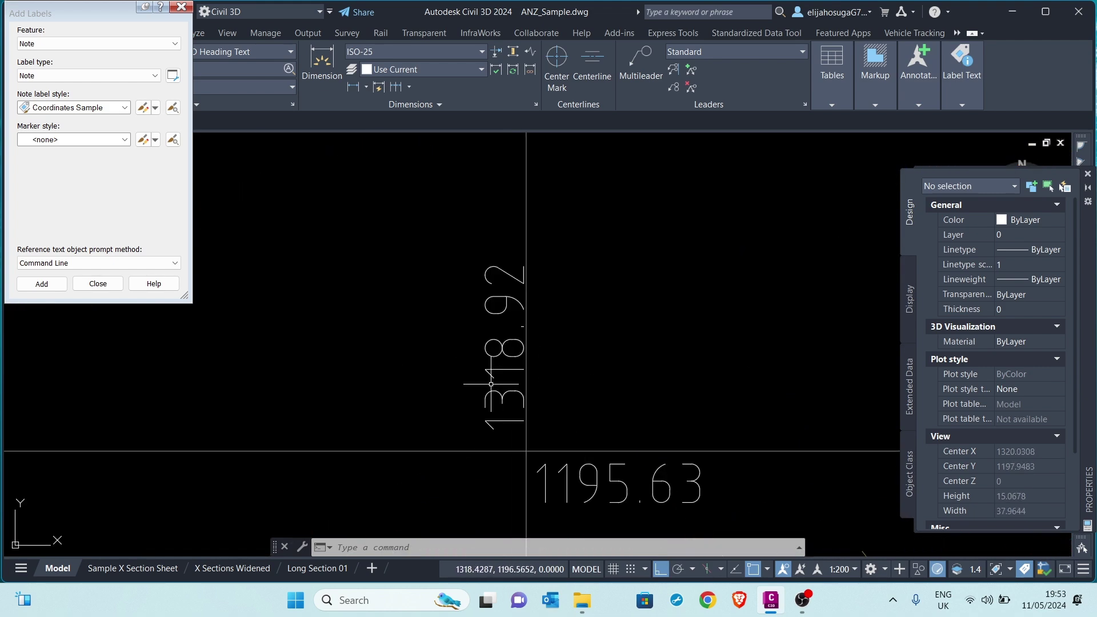
scroll(525, 358, down, 6)
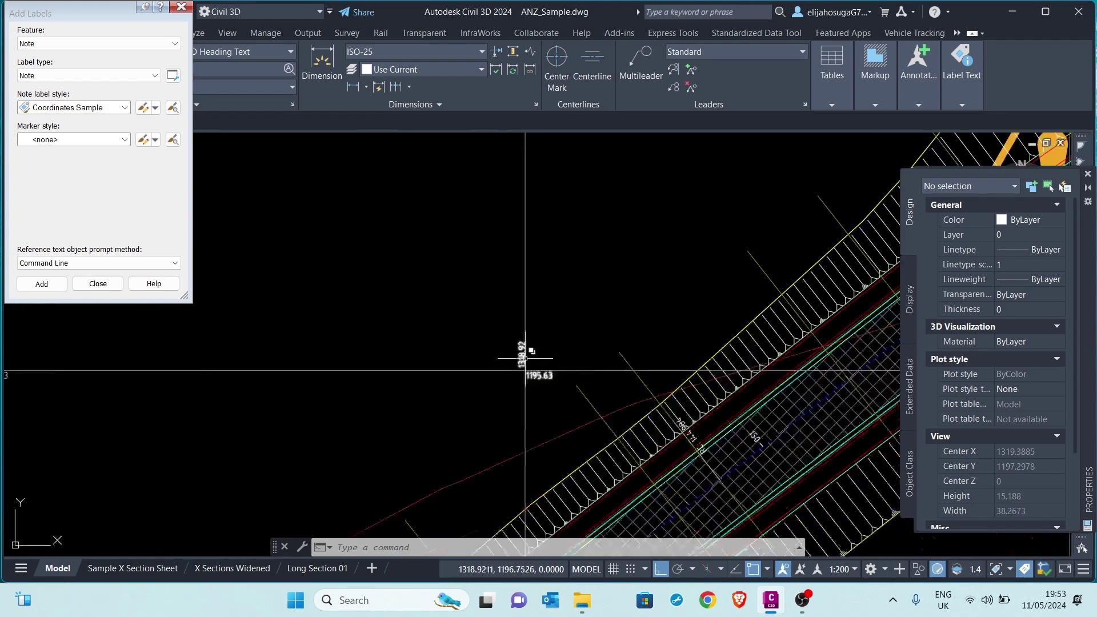
scroll(525, 358, down, 7)
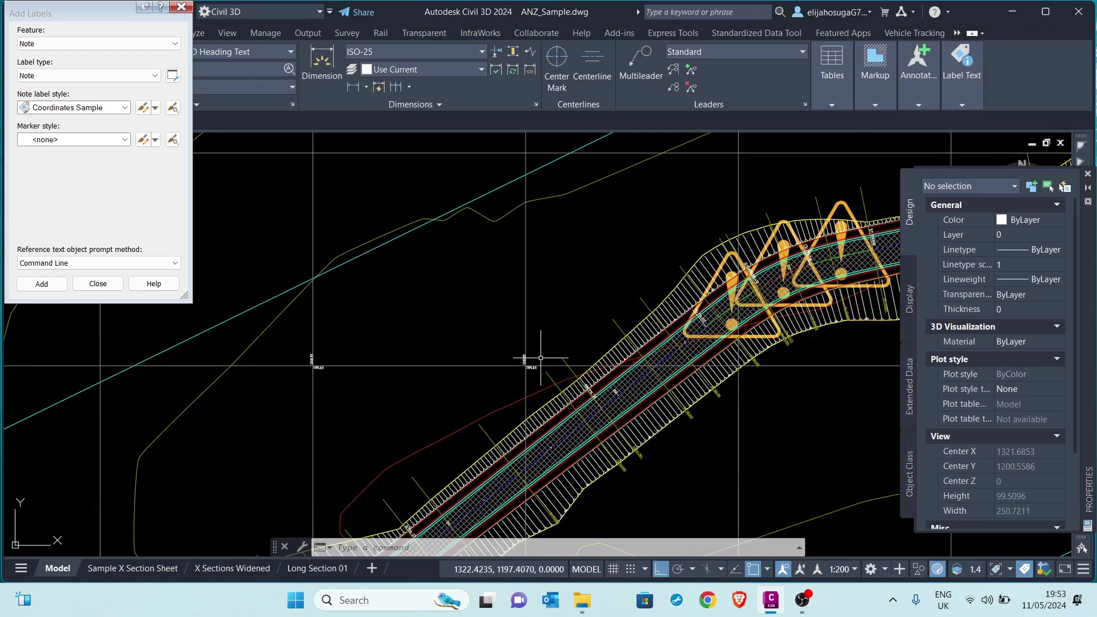
scroll(536, 359, up, 3)
scroll(534, 357, up, 3)
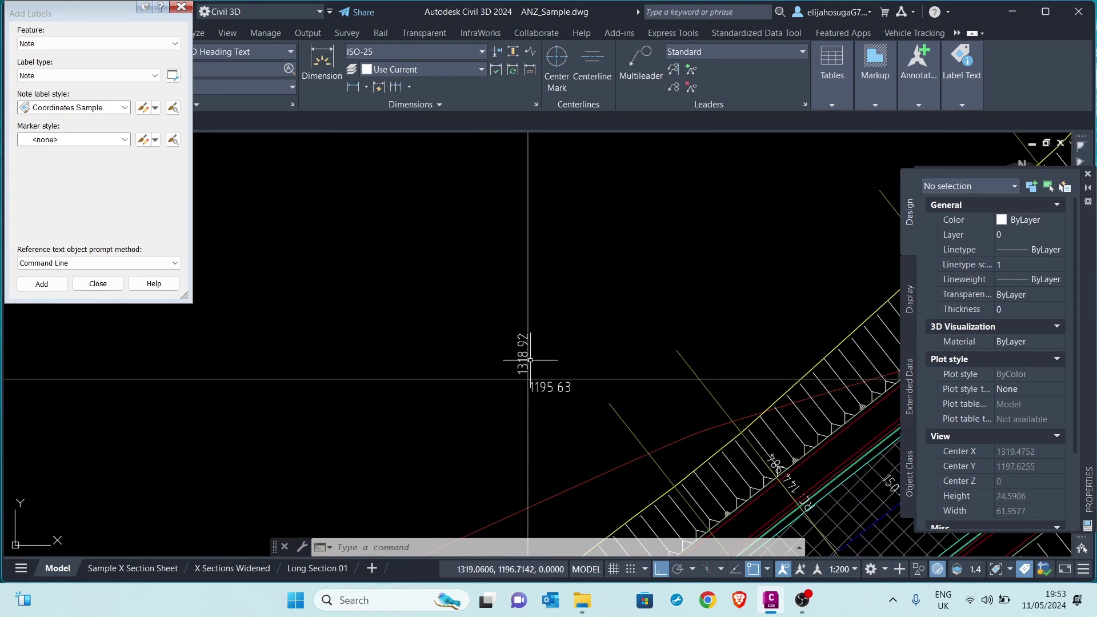
scroll(542, 357, down, 8)
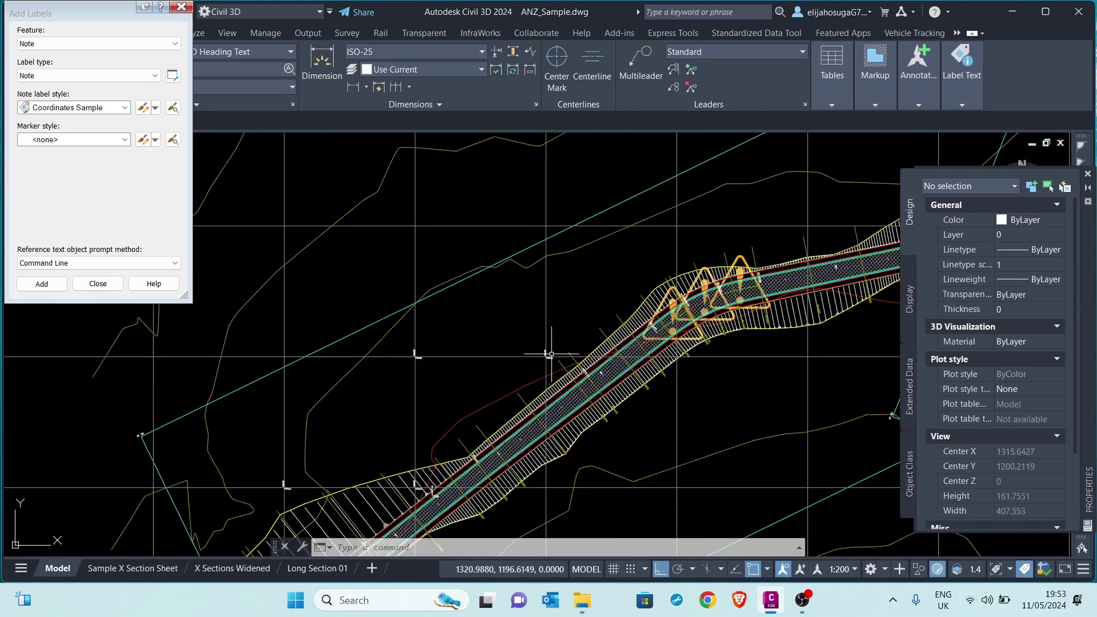
Copy the label at easting 1318.92, northing 1195.63 from its grid intersection to those at easting 1368.92, northings 1245.63 and 1195.63.
scroll(546, 361, up, 6)
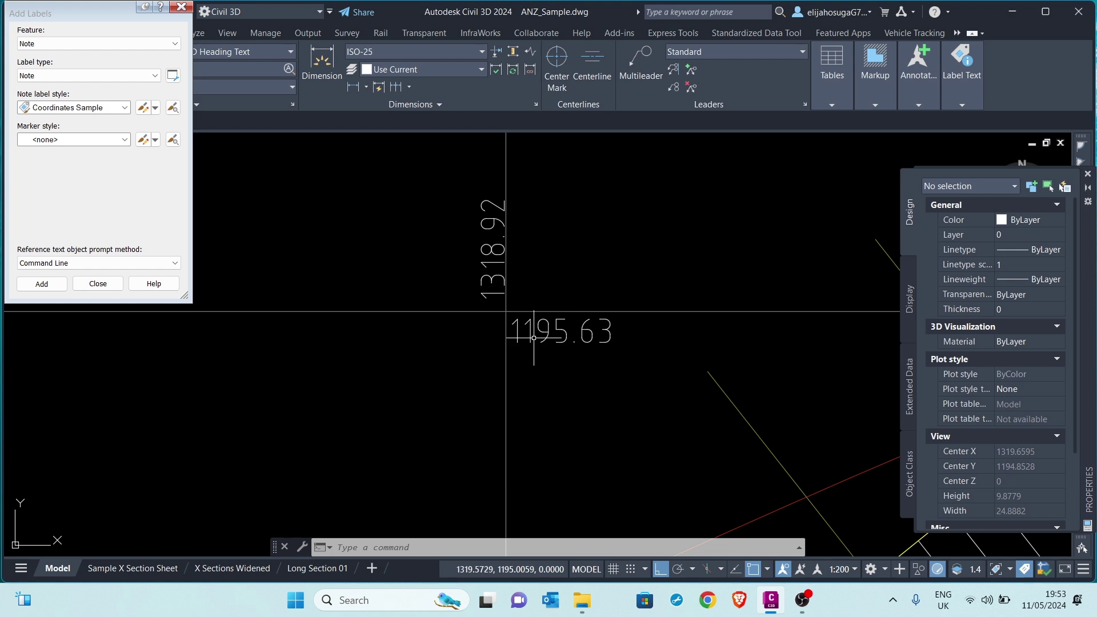
click(533, 324)
click(531, 336)
text(c)
key(Return)
click(506, 311)
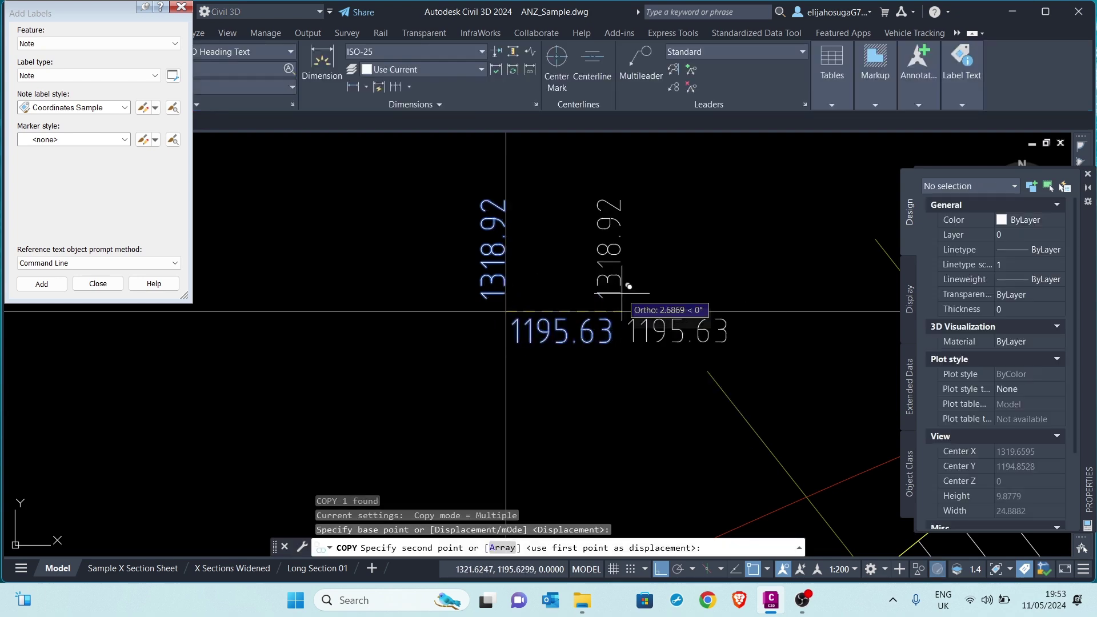
scroll(621, 293, down, 6)
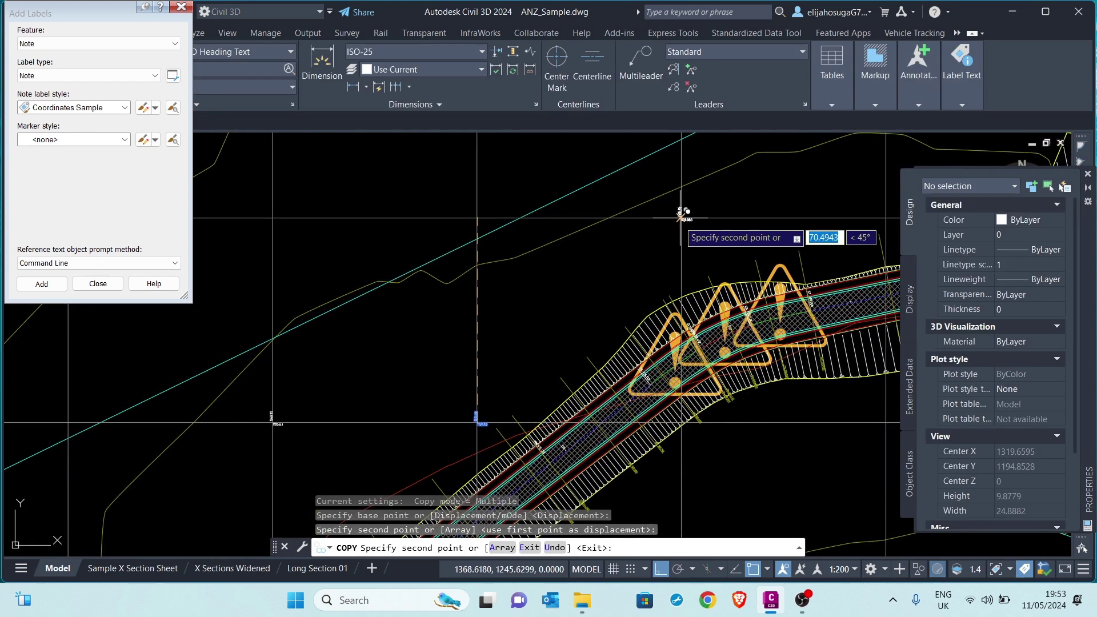
scroll(674, 437, up, 5)
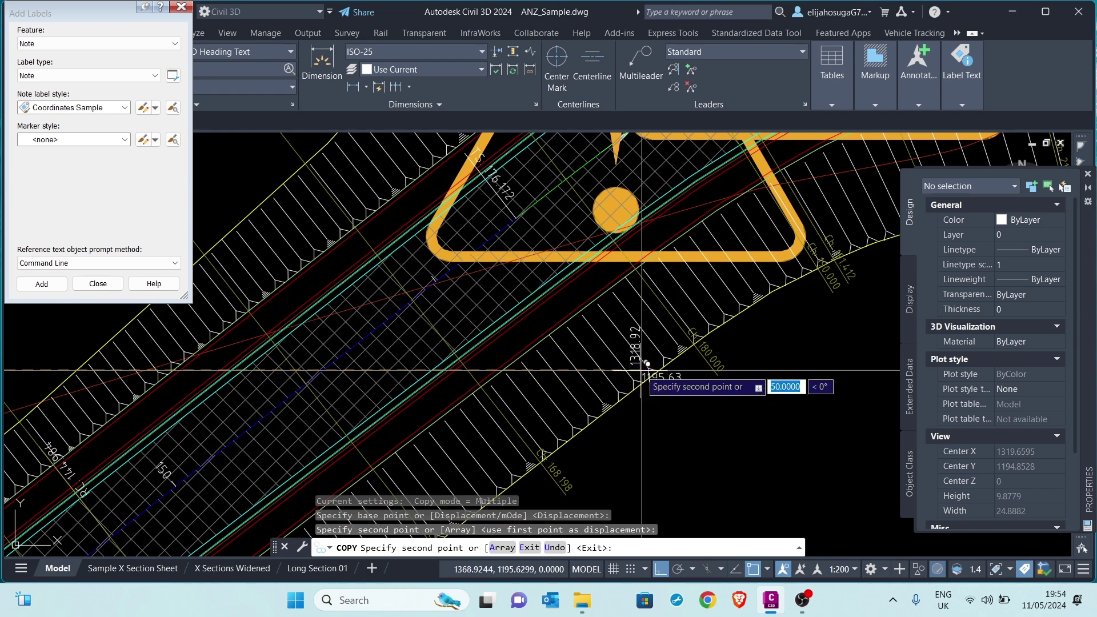
Place label copies on northing 1145.63 at eastings 1318.92, 1368.92 and 1418.92, and at easting 1418.92, northing 1195.63.
scroll(649, 363, down, 6)
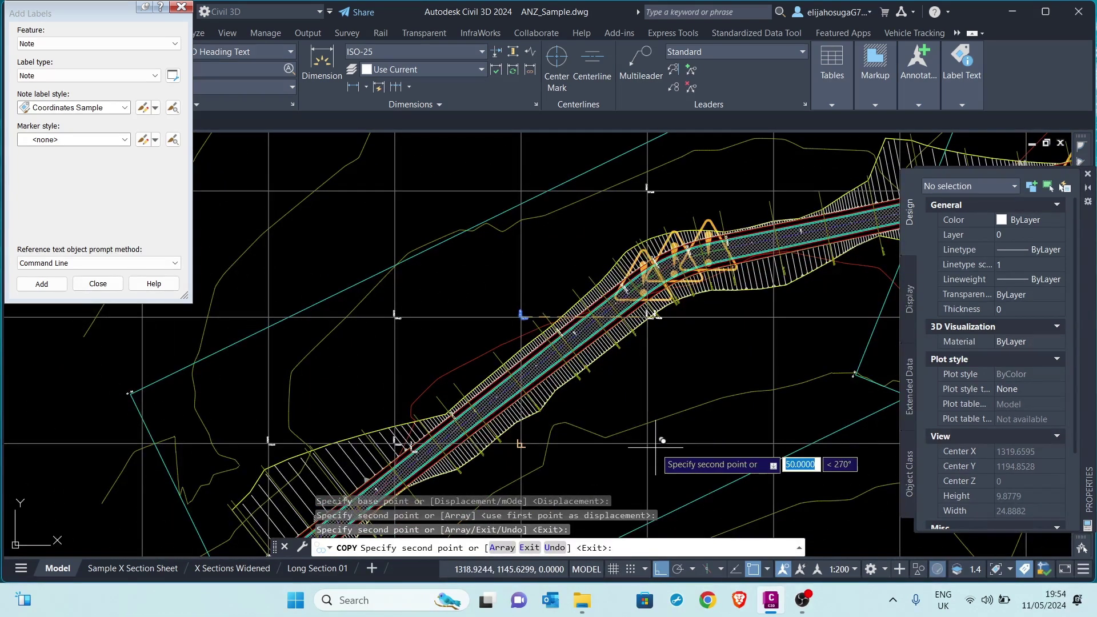
right_click(648, 443)
key(Escape)
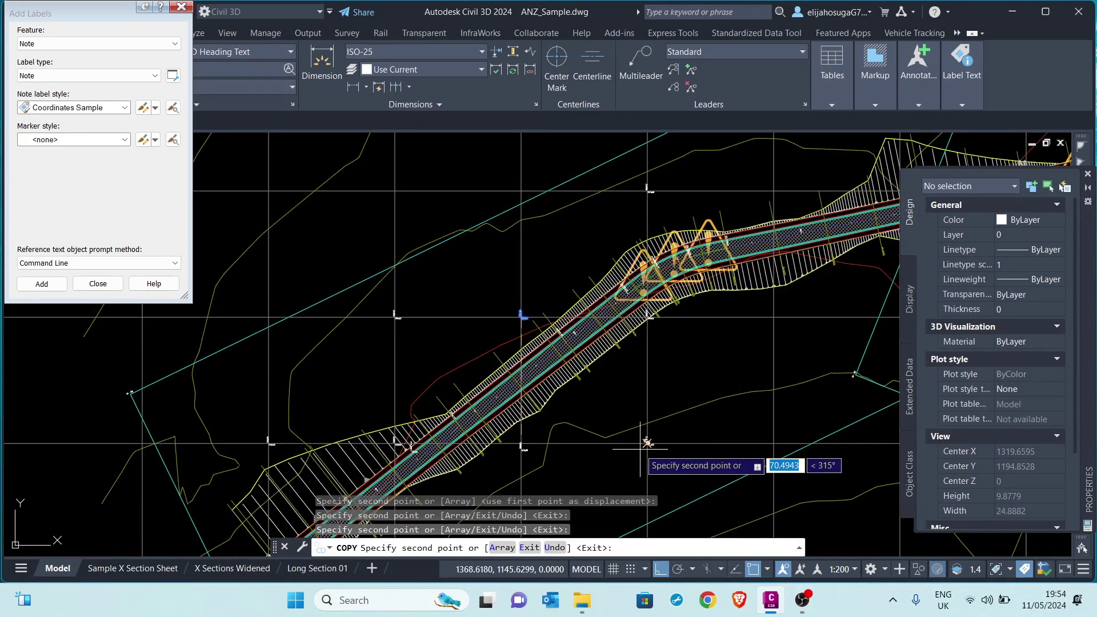
scroll(680, 437, up, 2)
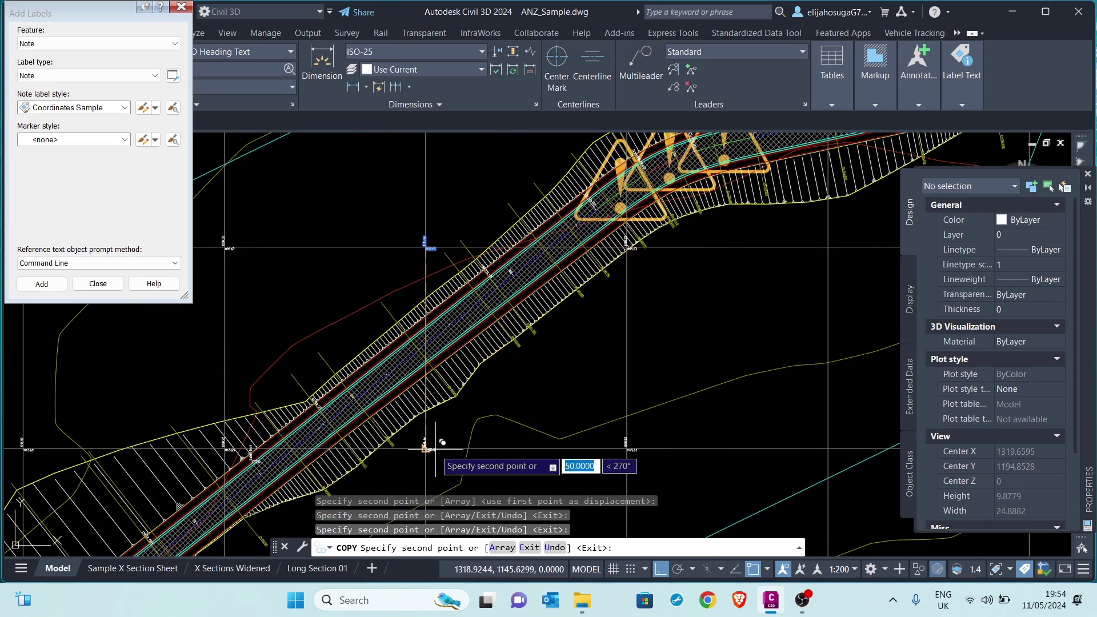
click(431, 448)
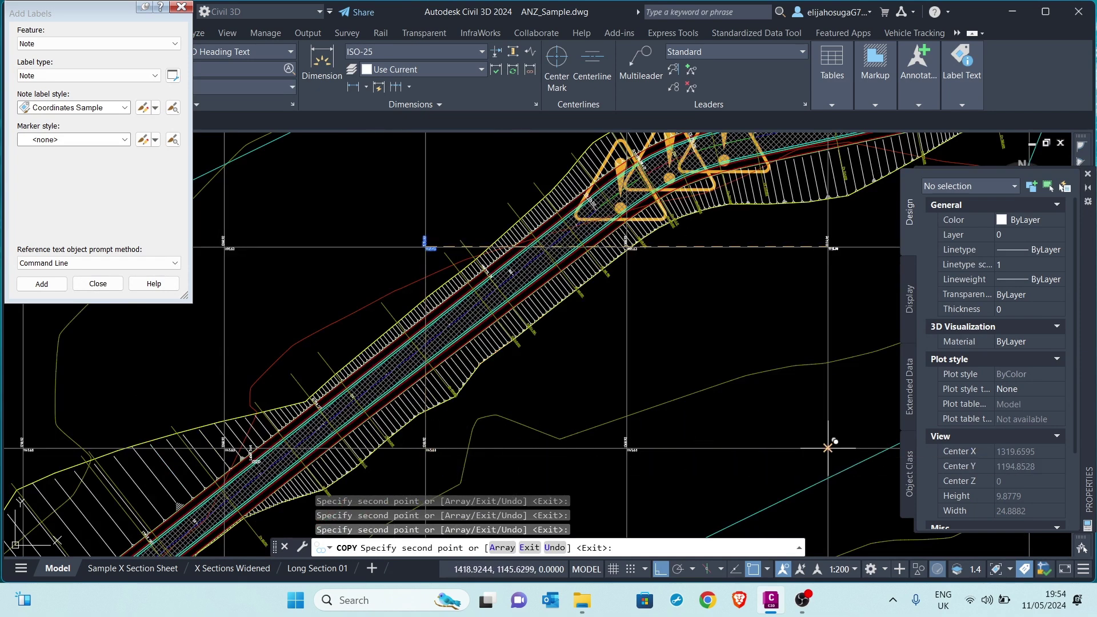
scroll(601, 353, down, 2)
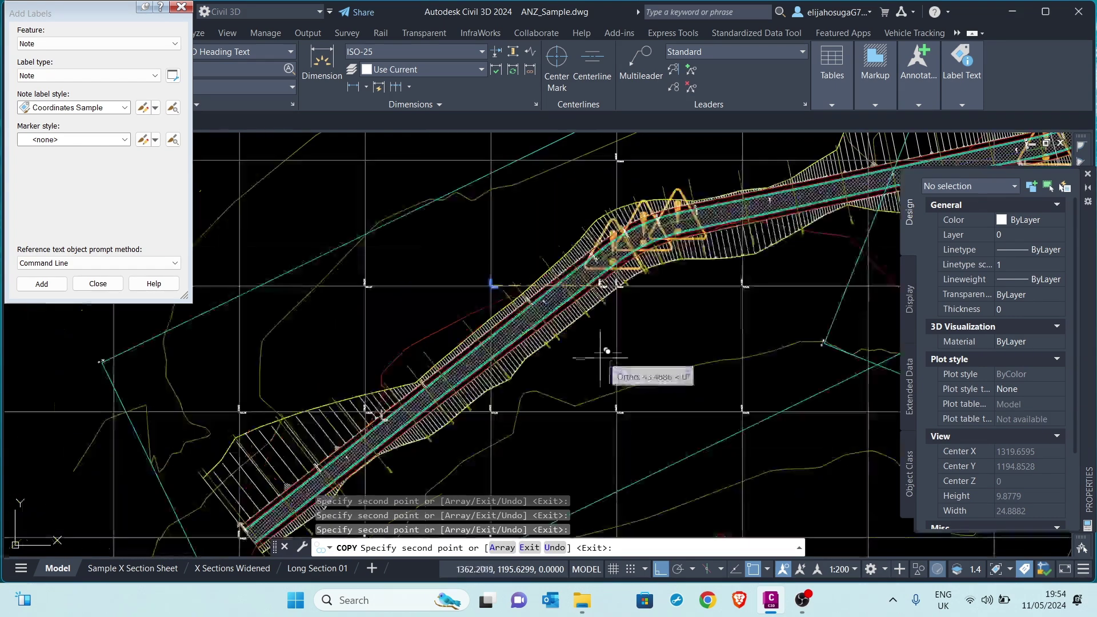
scroll(600, 342, down, 3)
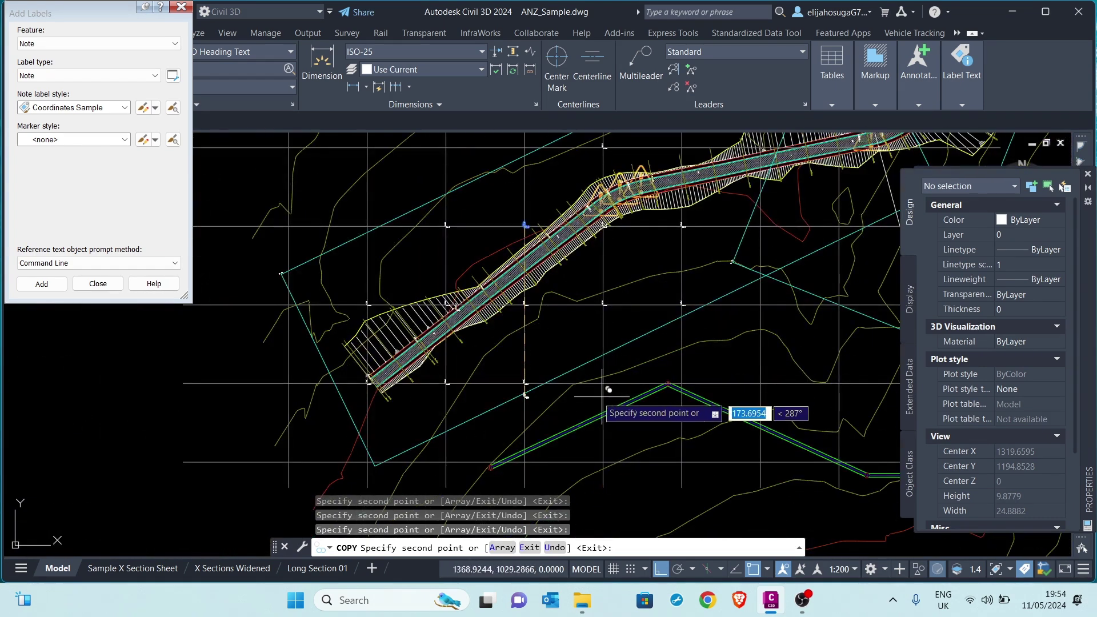
Place label copies at easting 1418.92, northing 1245.63 and at easting 1468.92, northings 1195.63 and 1295.63.
scroll(656, 320, up, 4)
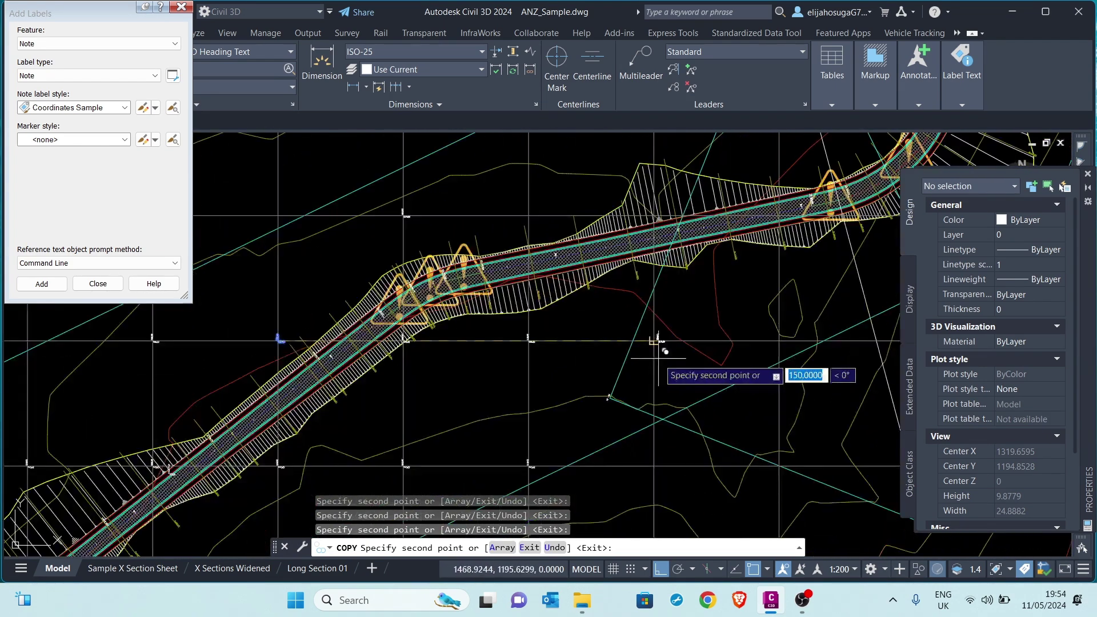
scroll(658, 358, up, 3)
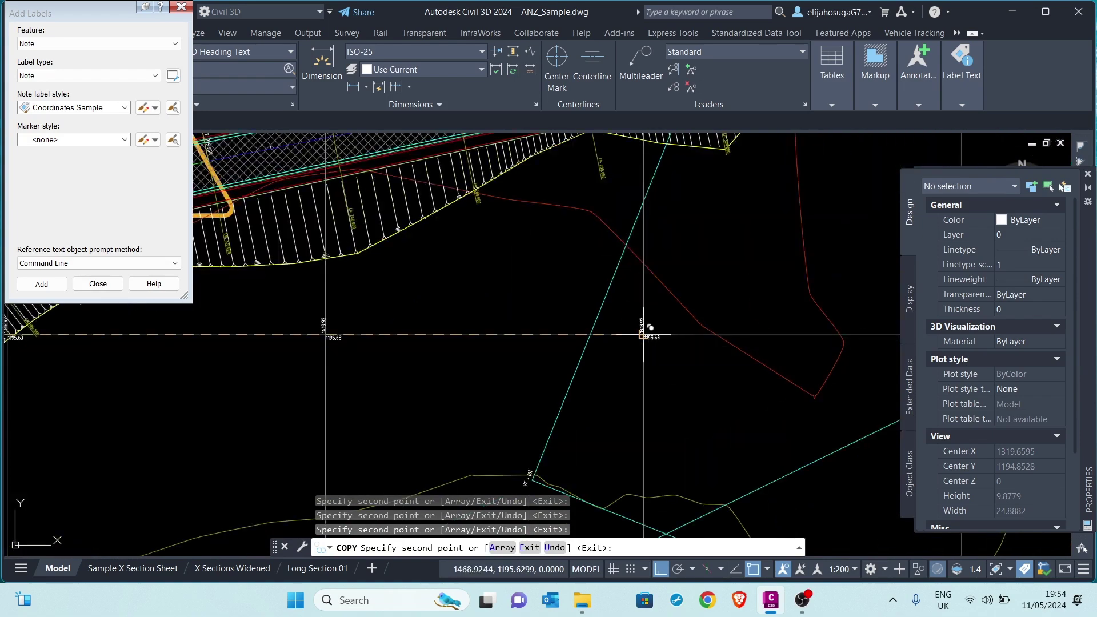
scroll(657, 343, down, 3)
scroll(571, 343, up, 2)
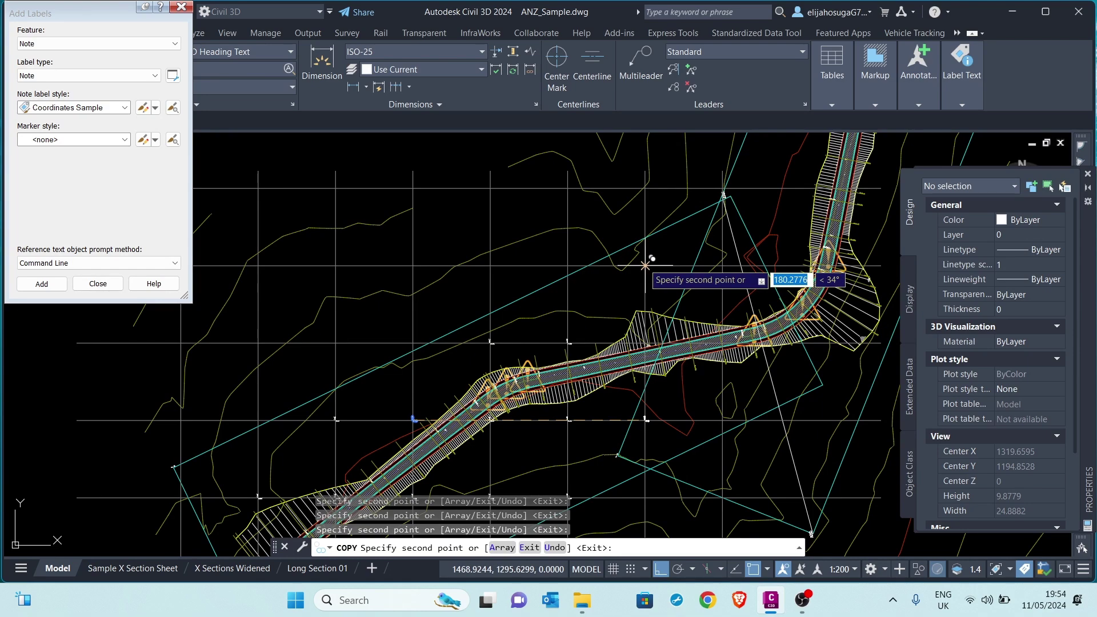
scroll(721, 271, up, 6)
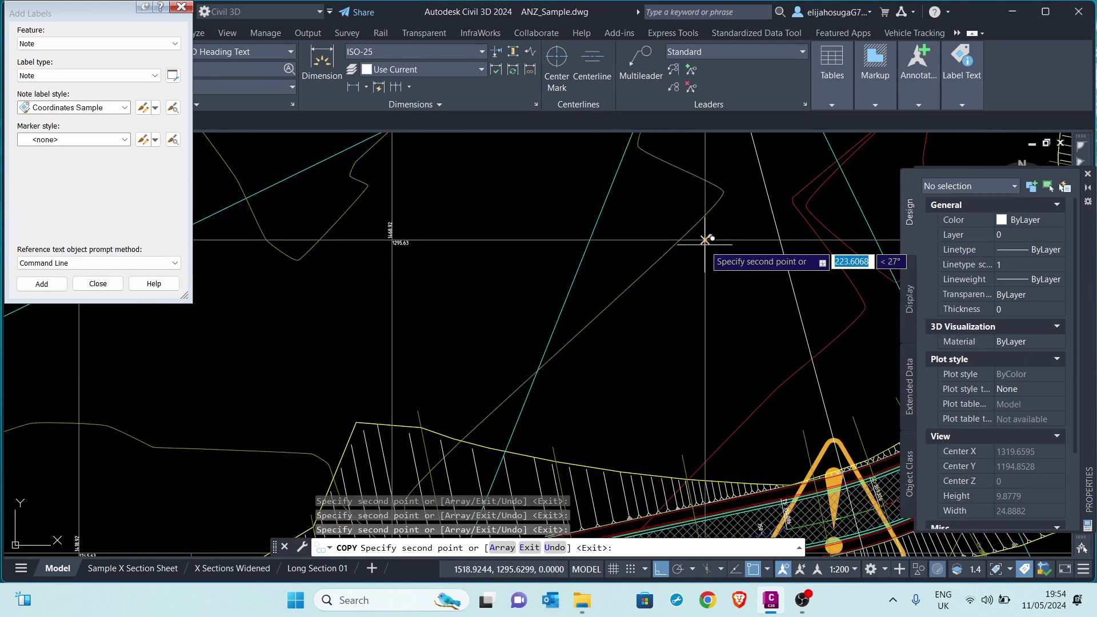
Place label copies on easting 1518.92 at northings 1295.63, 1245.63 and 1195.63, and end the Copy command.
scroll(691, 342, down, 3)
scroll(694, 400, up, 4)
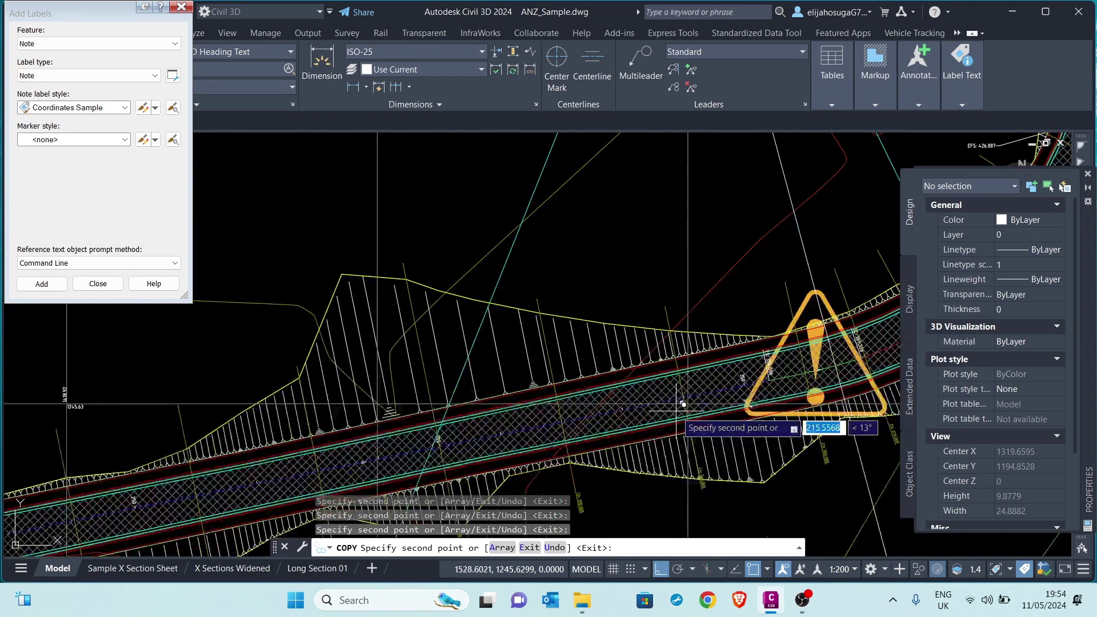
scroll(689, 444, up, 4)
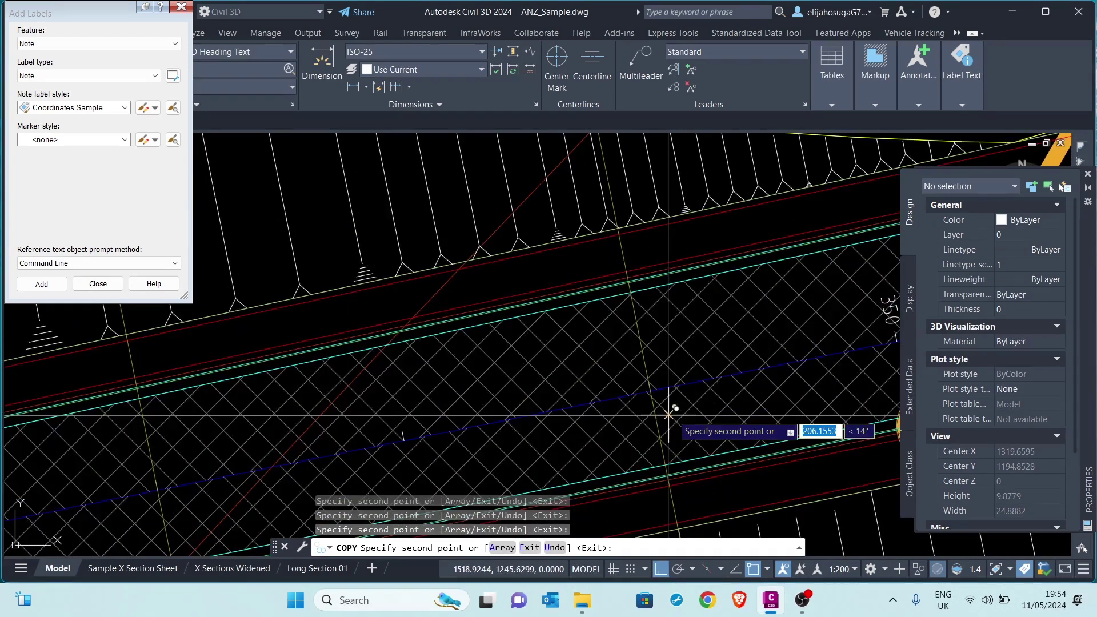
scroll(676, 410, down, 5)
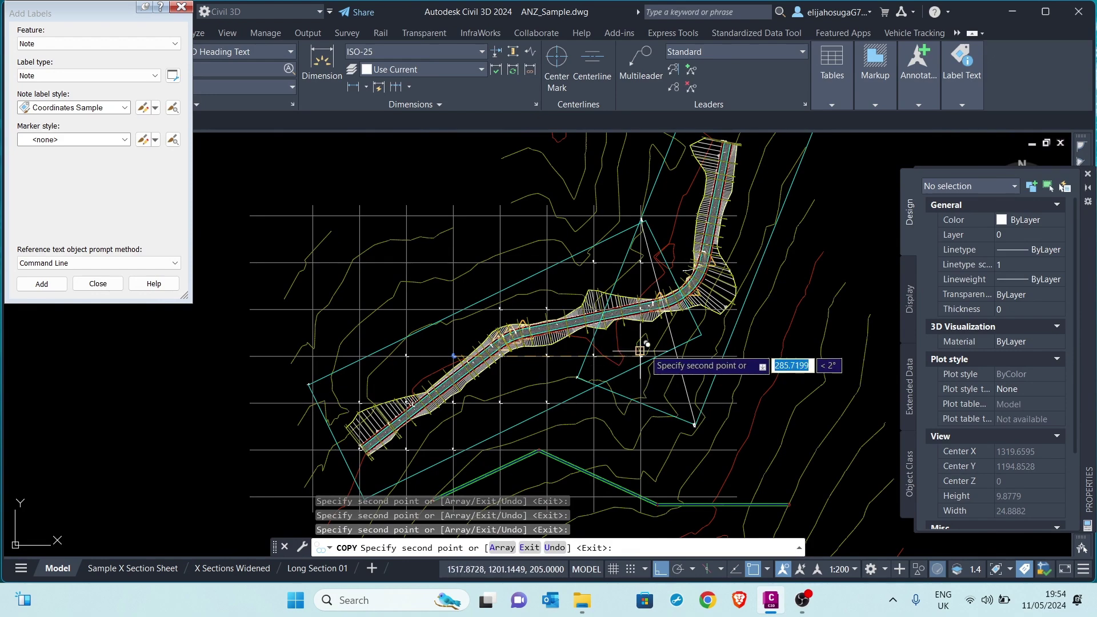
scroll(685, 345, up, 5)
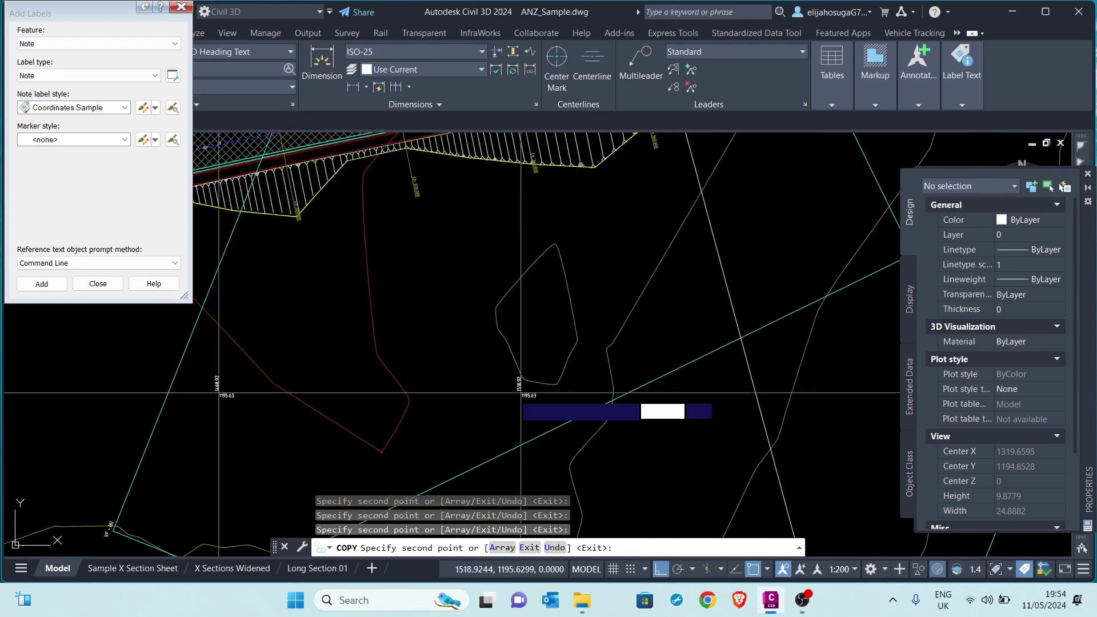
scroll(521, 393, down, 5)
scroll(580, 391, up, 2)
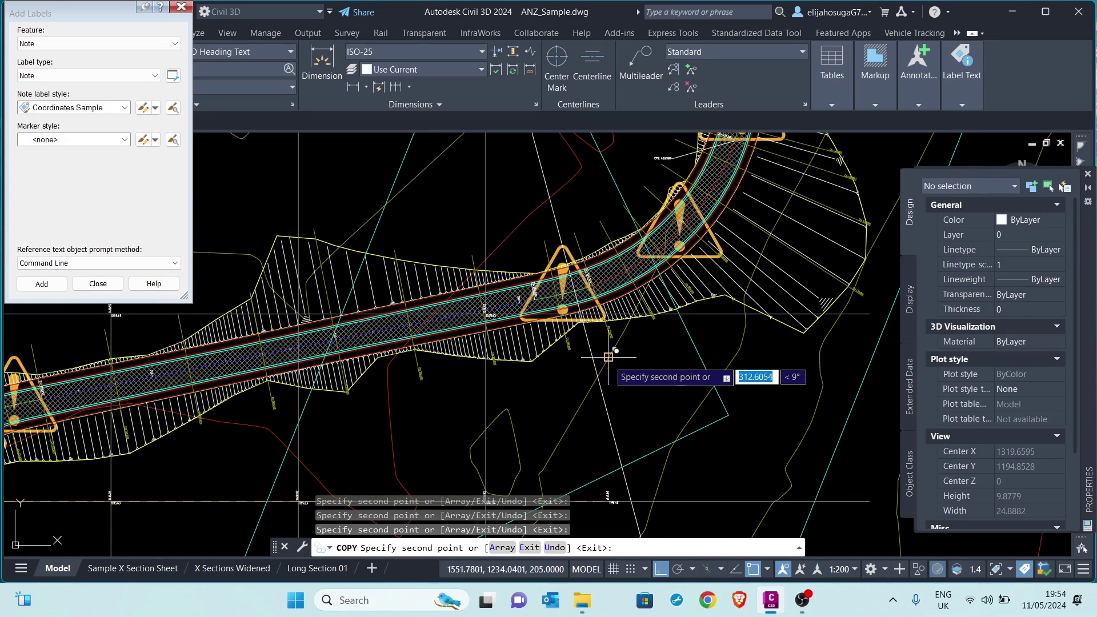
scroll(597, 375, down, 2)
scroll(521, 387, down, 2)
middle_drag(444, 425, 485, 420)
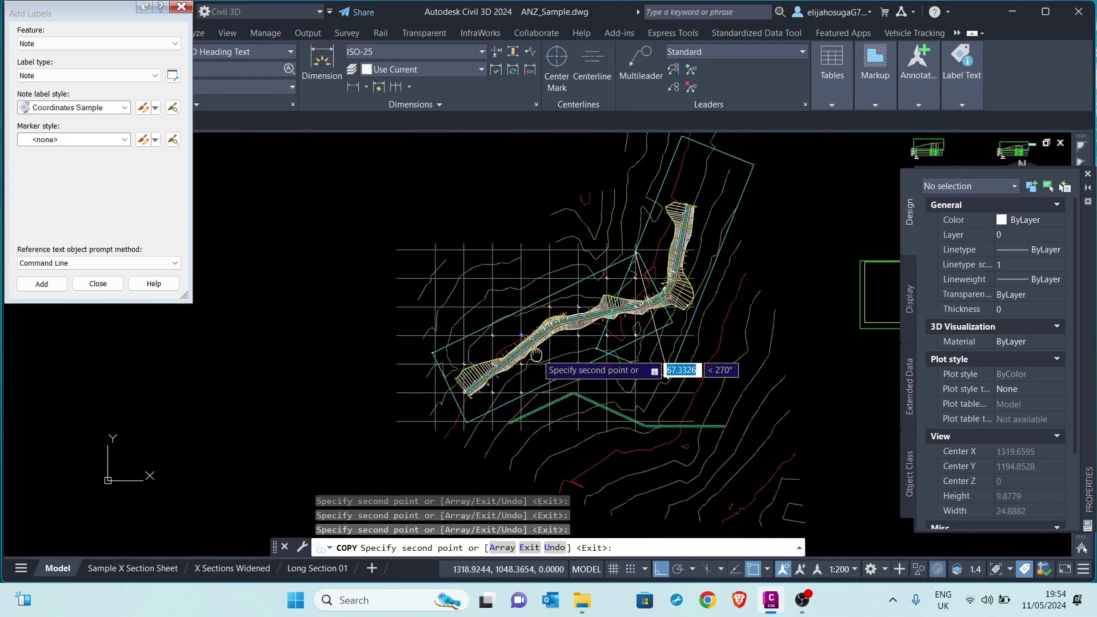
key(Escape)
Trim the grid line segments on northing 1195.63 and eastings 1168.92 and 1218.92 just outside the cyan rectangle's northwest edge.
middle_drag(502, 335, 500, 305)
scroll(486, 258, up, 4)
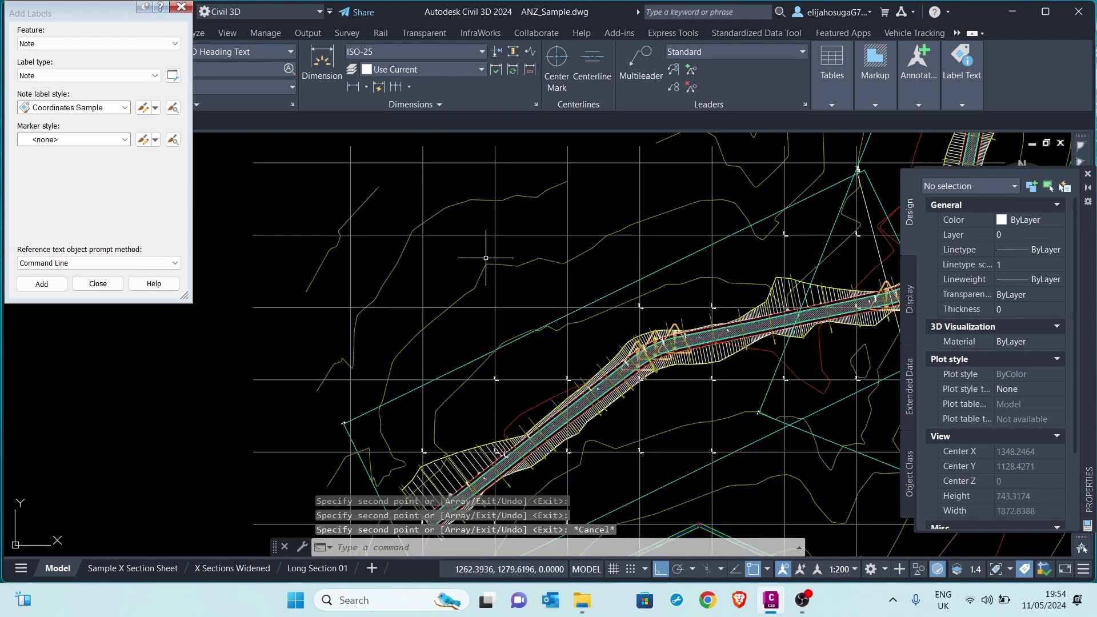
scroll(481, 257, down, 2)
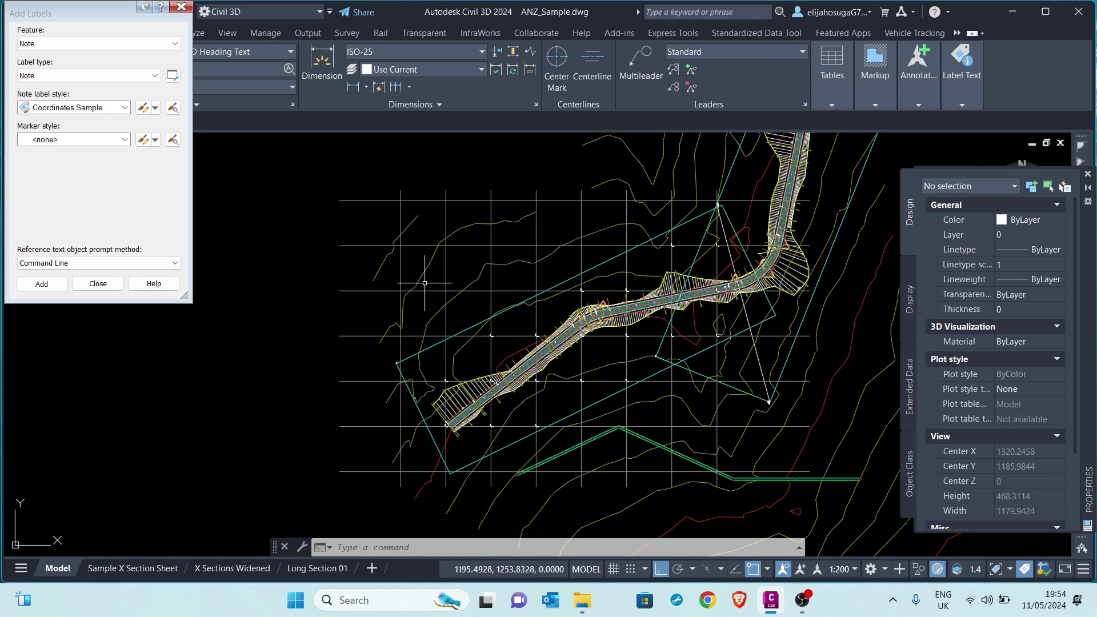
mouse_move(375, 286)
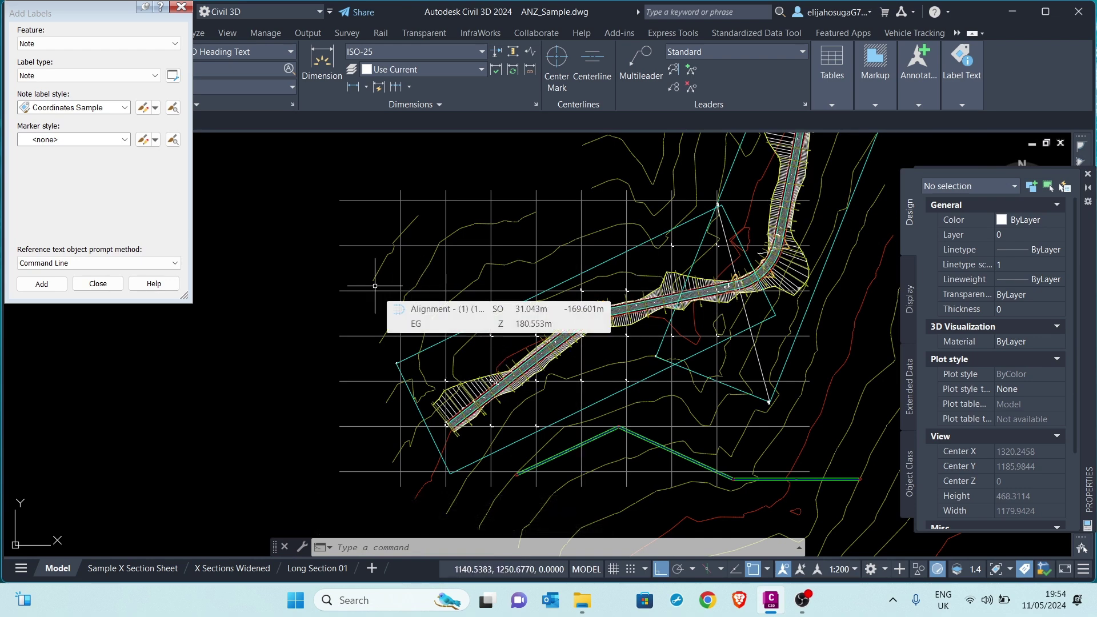
text(t)
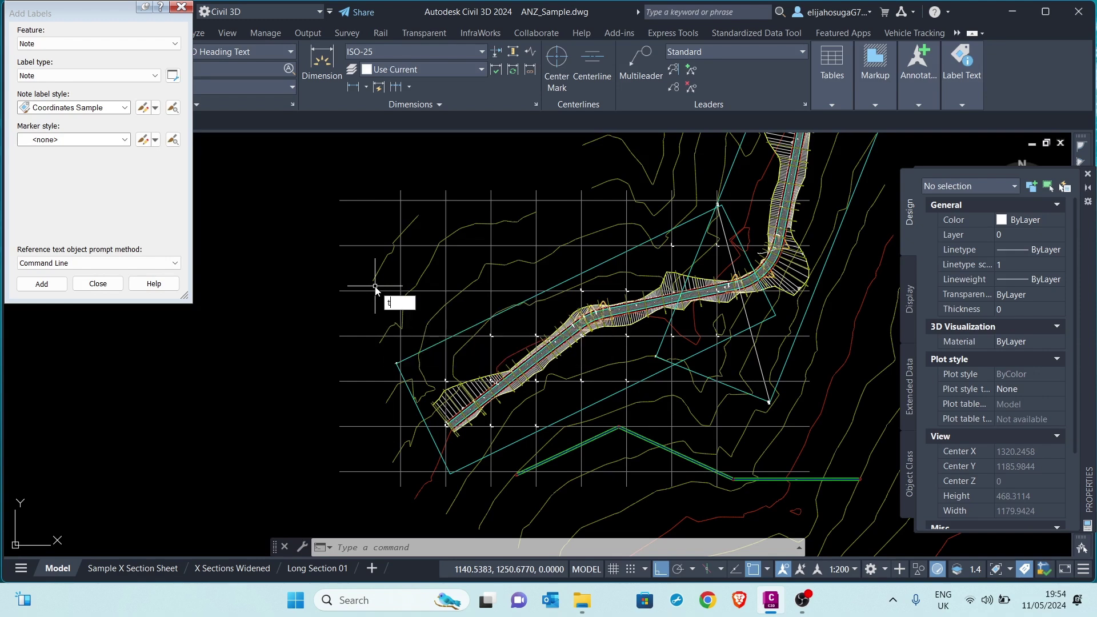
text(r)
key(Return)
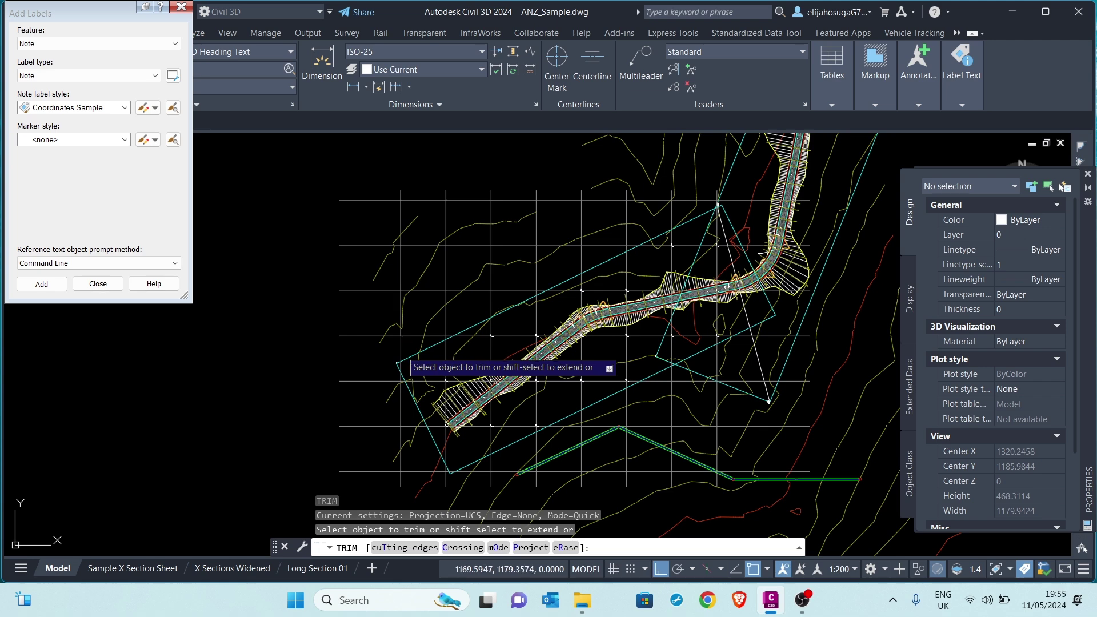
click(401, 351)
scroll(448, 333, up, 4)
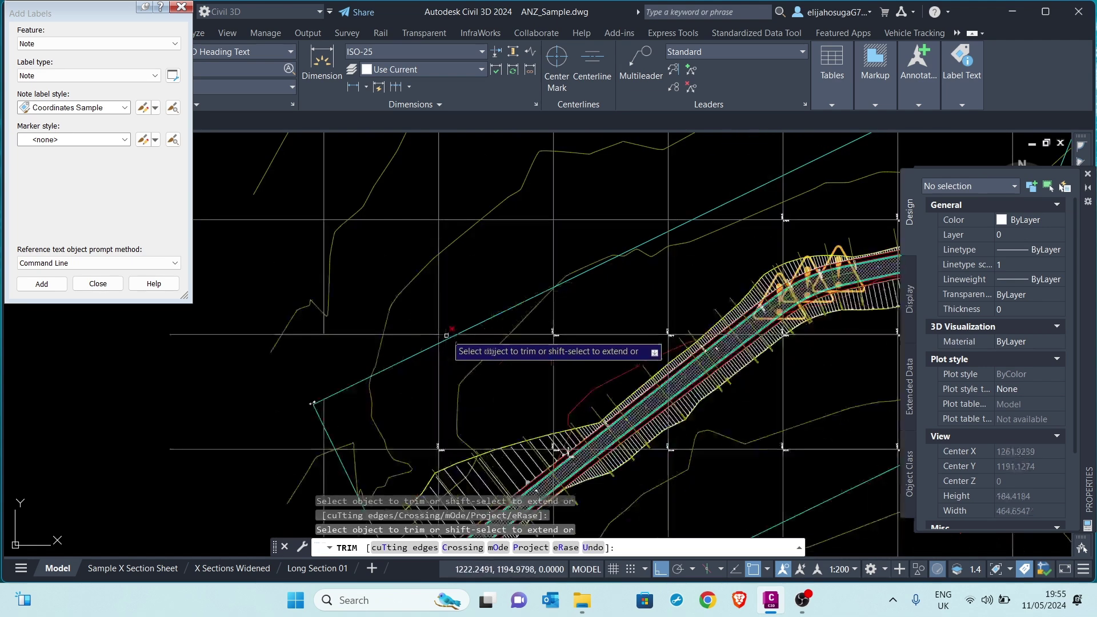
drag(445, 346, 442, 337)
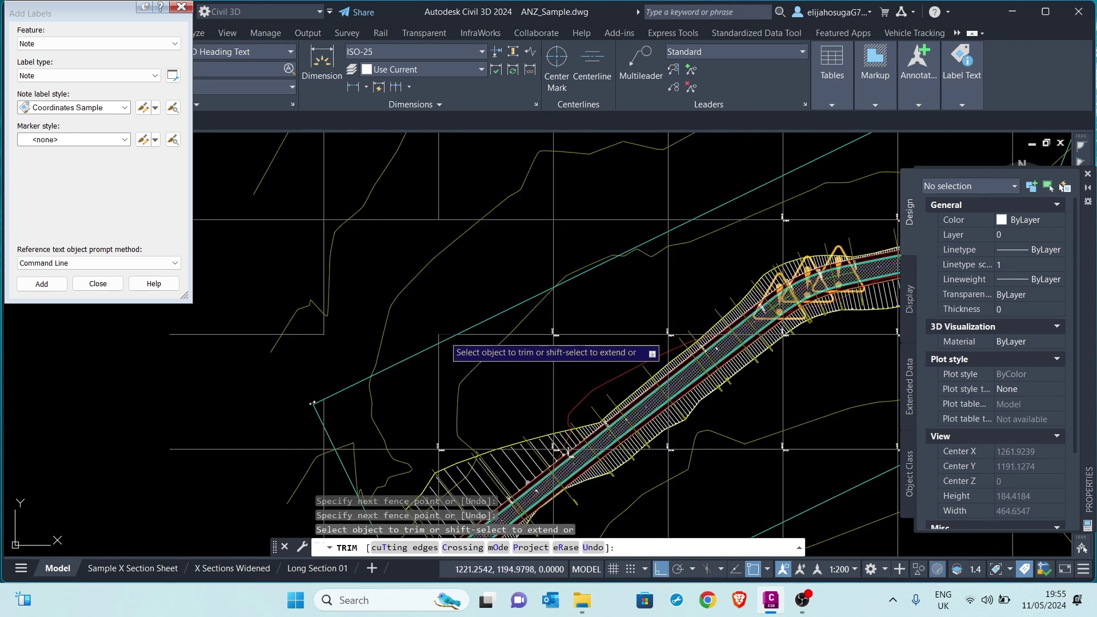
Fence-trim the grid segments on northing 1245.63 and eastings 1268.92 and 1318.92 outside the cyan rectangle's northwest edge.
click(607, 199)
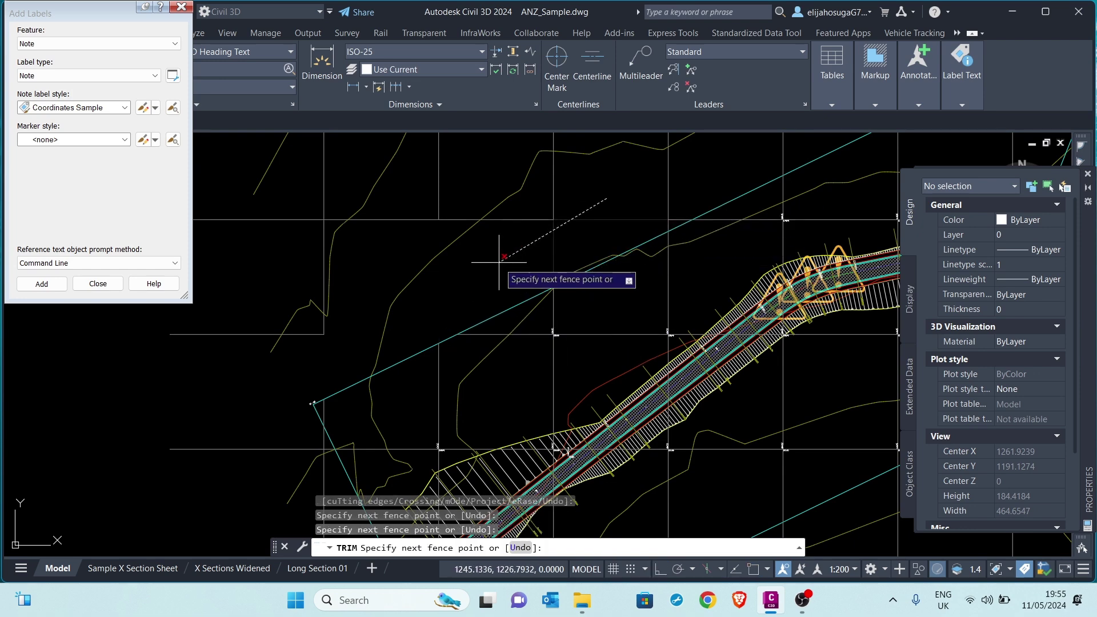
click(679, 210)
key(Return)
click(679, 211)
key(Return)
Fence-trim the grid segments on northing 1295.63 and eastings 1368.92 and 1418.92 outside the cyan rectangle's northwest edge.
scroll(685, 251, down, 5)
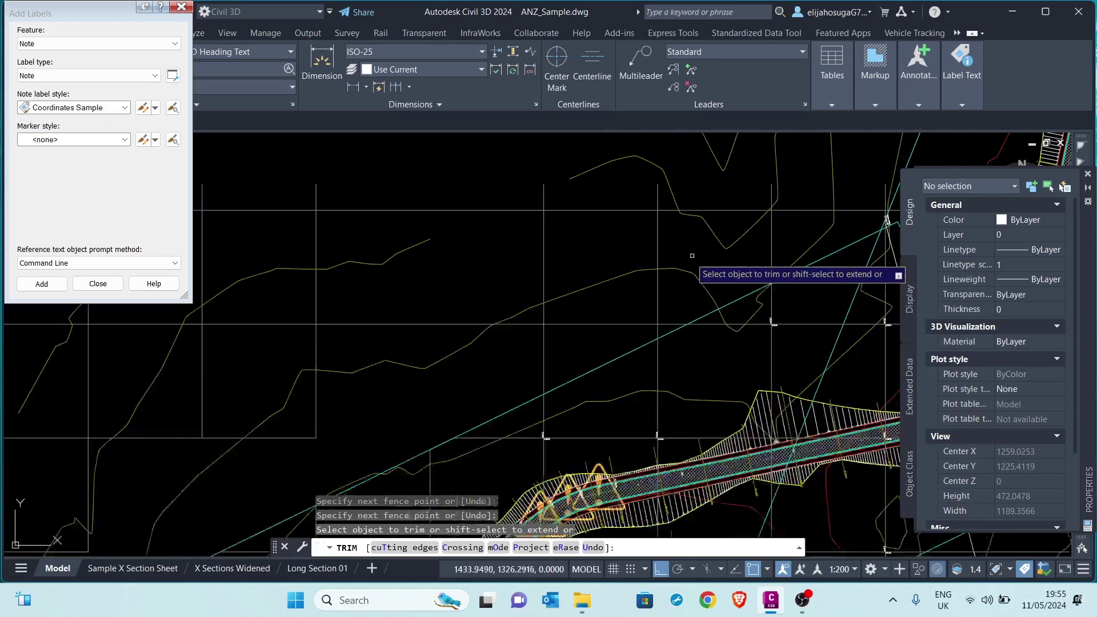
click(677, 298)
click(520, 358)
key(Return)
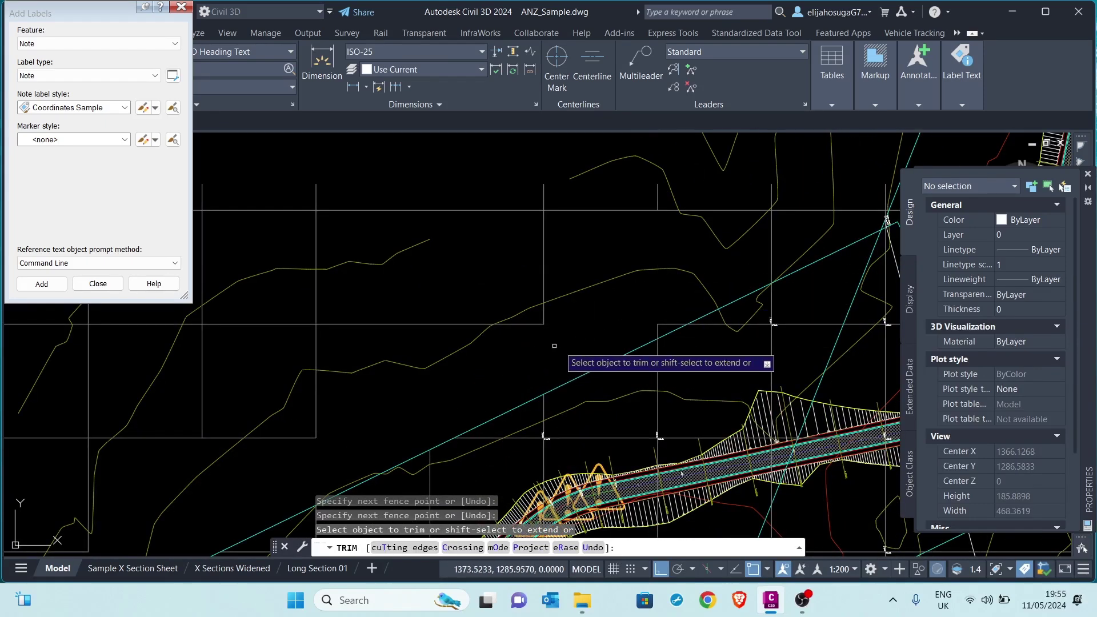
click(681, 310)
click(648, 328)
key(Return)
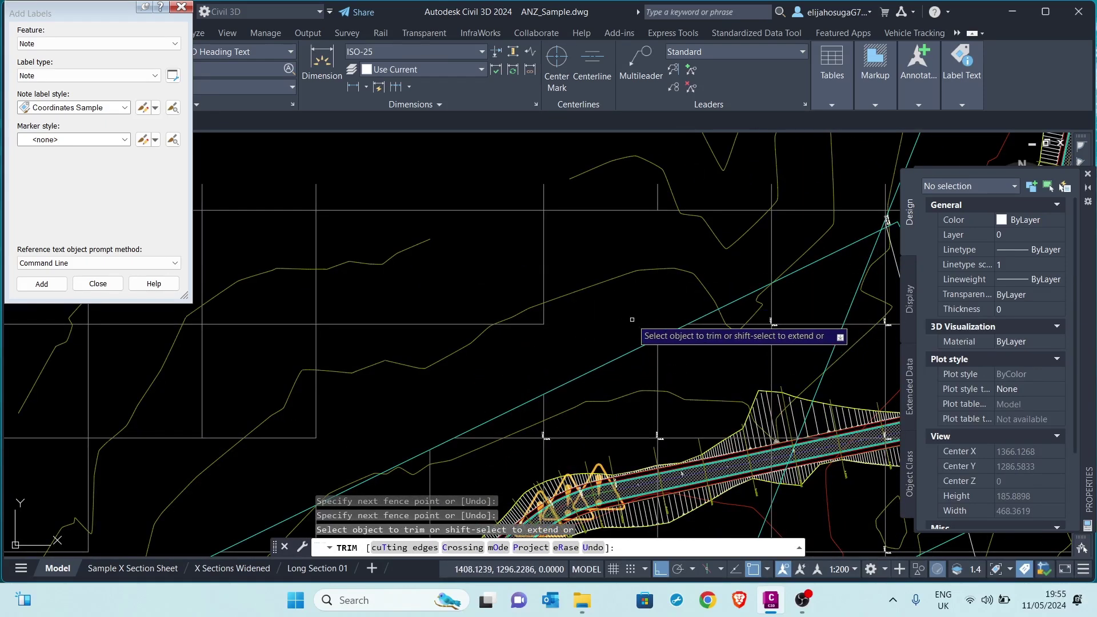
Fence-trim the grid segments on northing 1345.63 and easting 1468.92 outside the cyan rectangle, near its northern corner.
click(745, 265)
middle_drag(780, 246, 688, 297)
click(716, 290)
key(Return)
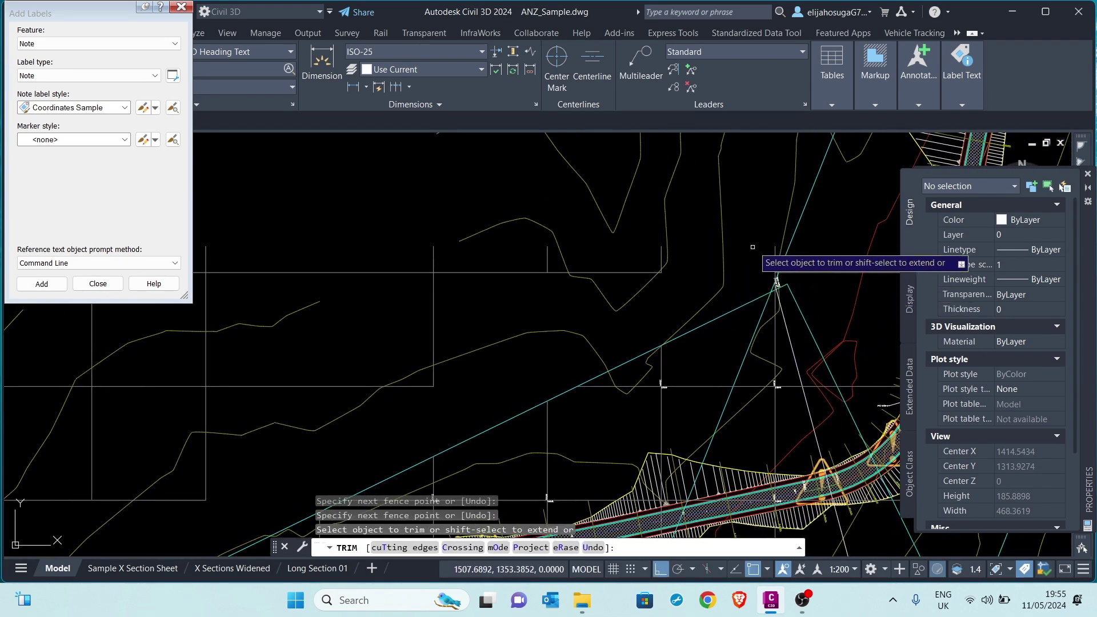
Trim the grid segments on easting 1168.92 and northings 1045.63 and 1095.63 outside the cyan rectangle's southwest edge.
scroll(748, 260, down, 3)
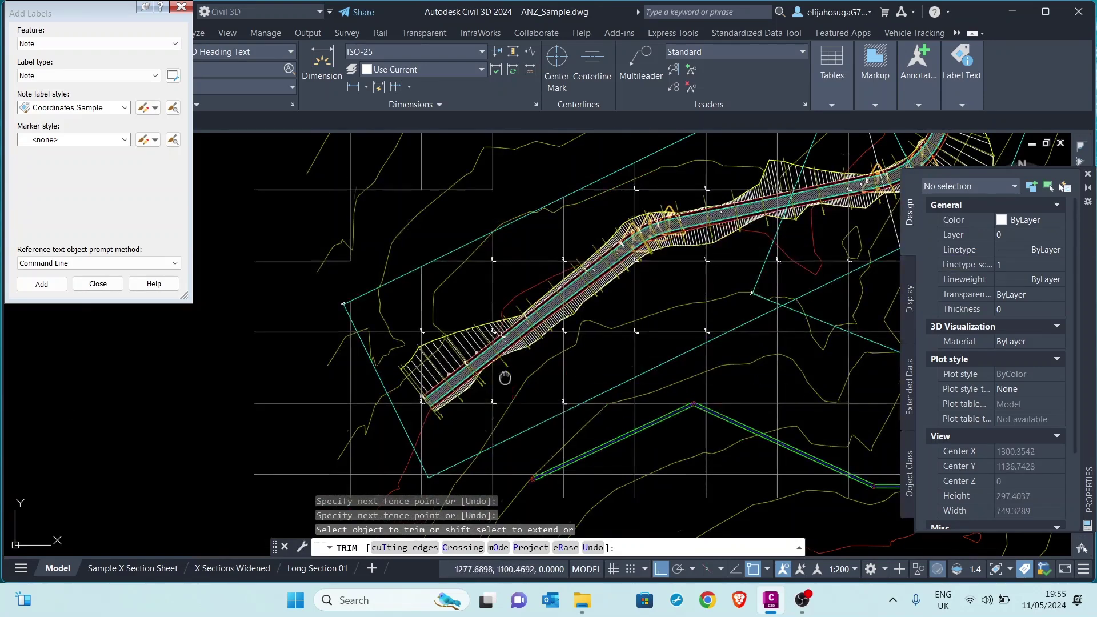
middle_drag(491, 391, 536, 268)
click(394, 349)
key(Return)
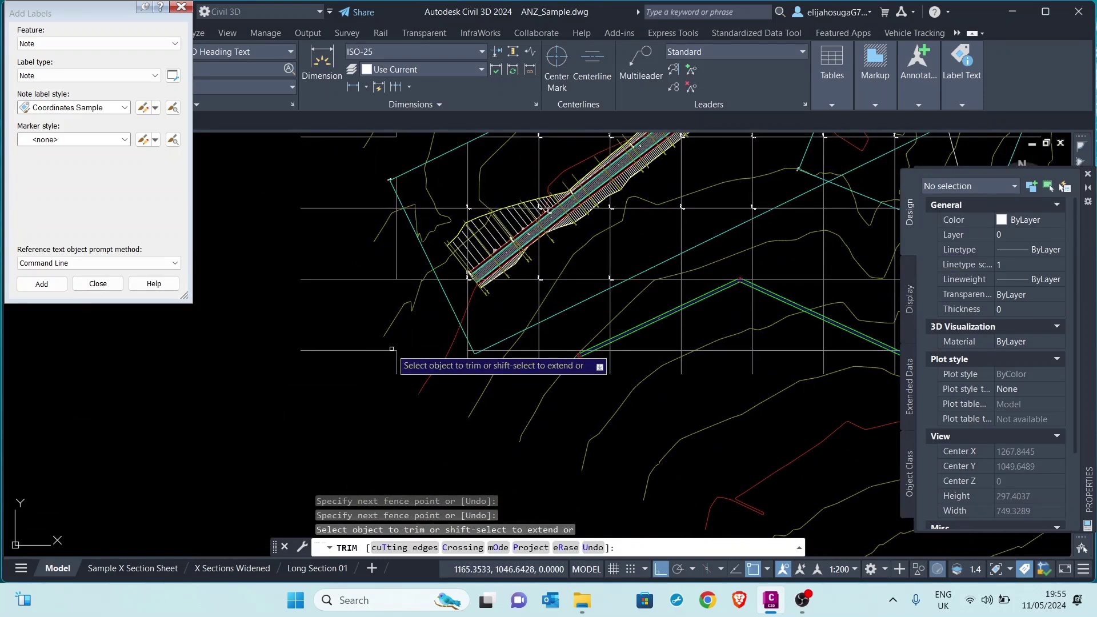
click(406, 285)
key(Return)
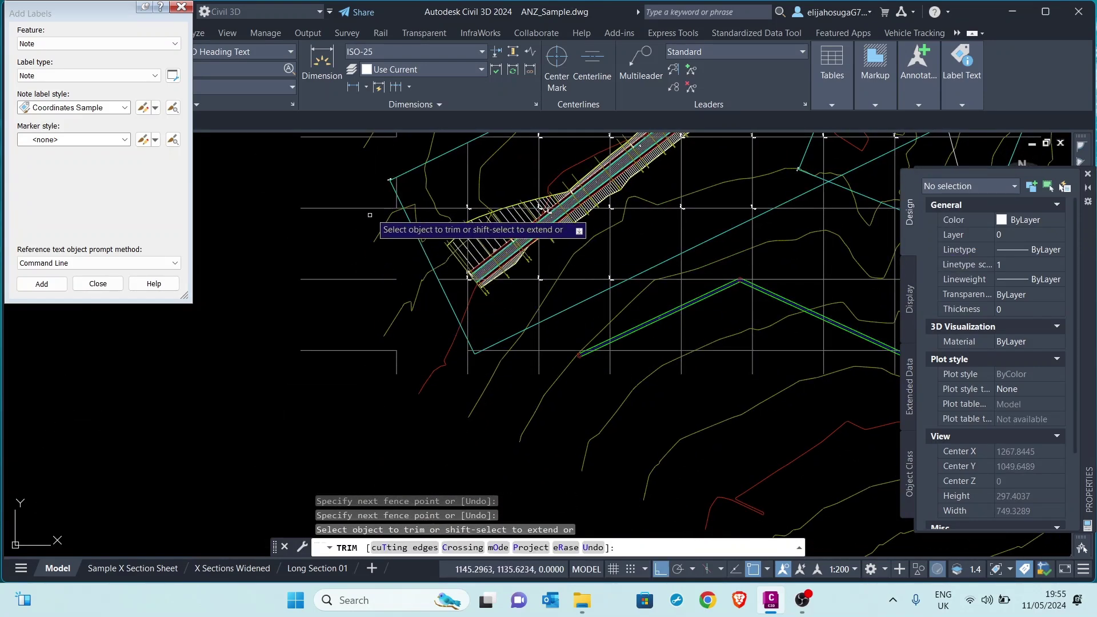
scroll(366, 222, up, 10)
click(506, 208)
key(Return)
scroll(448, 229, down, 6)
scroll(563, 334, up, 4)
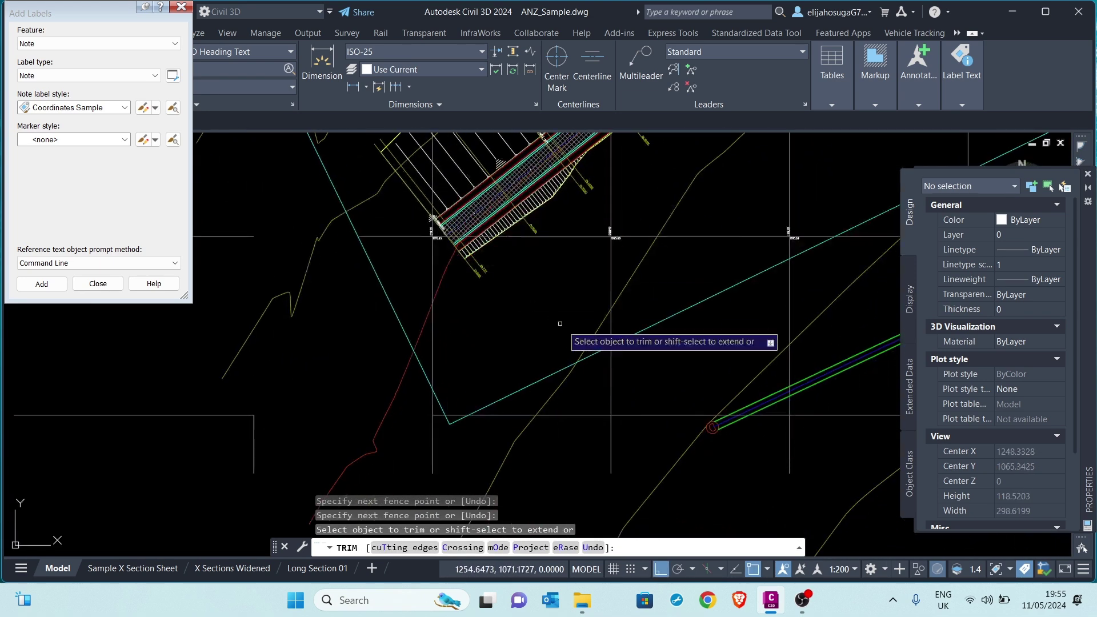
Trim the grid segments on eastings 1218.92 and 1268.92 and northing 1045.63 outside the cyan rectangle, around its southern corner.
click(626, 393)
key(Return)
click(616, 368)
key(Return)
scroll(512, 394, up, 4)
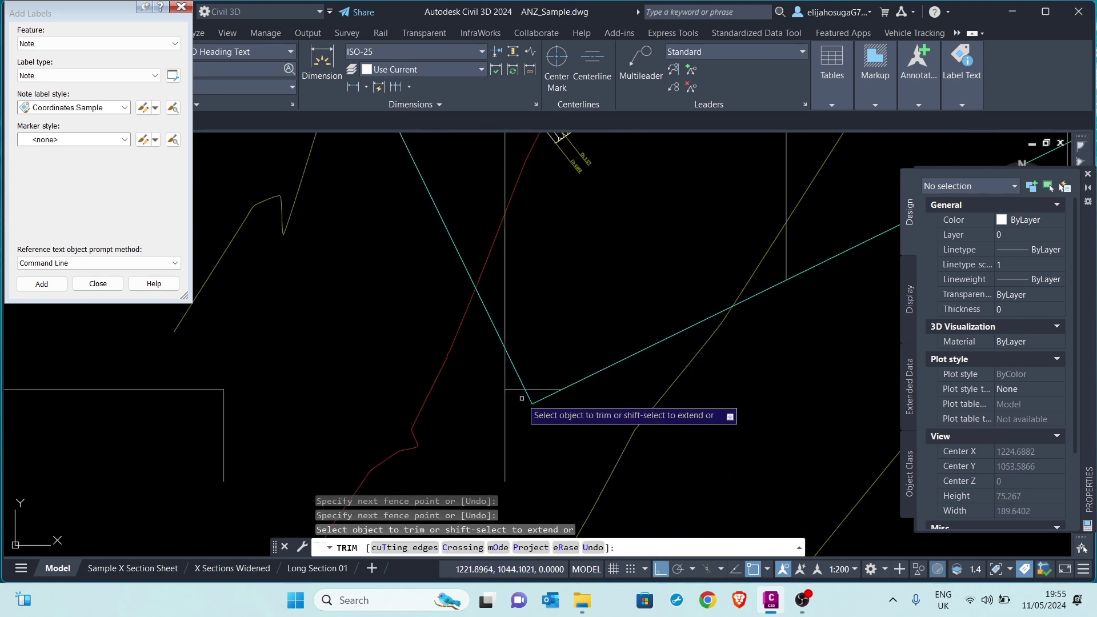
click(517, 398)
key(Return)
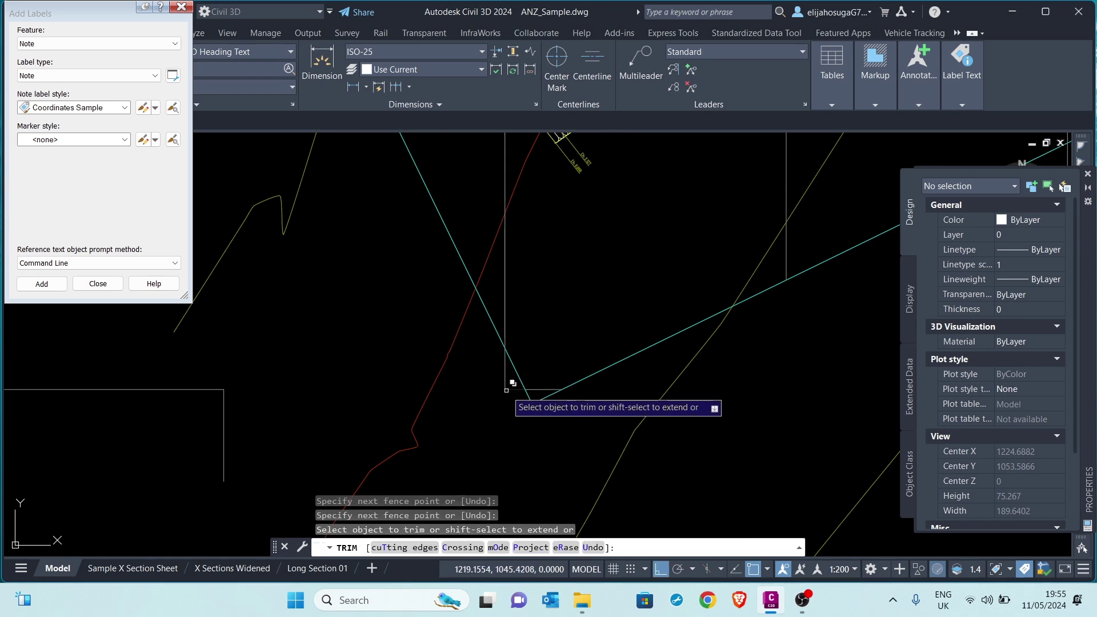
click(502, 383)
key(Return)
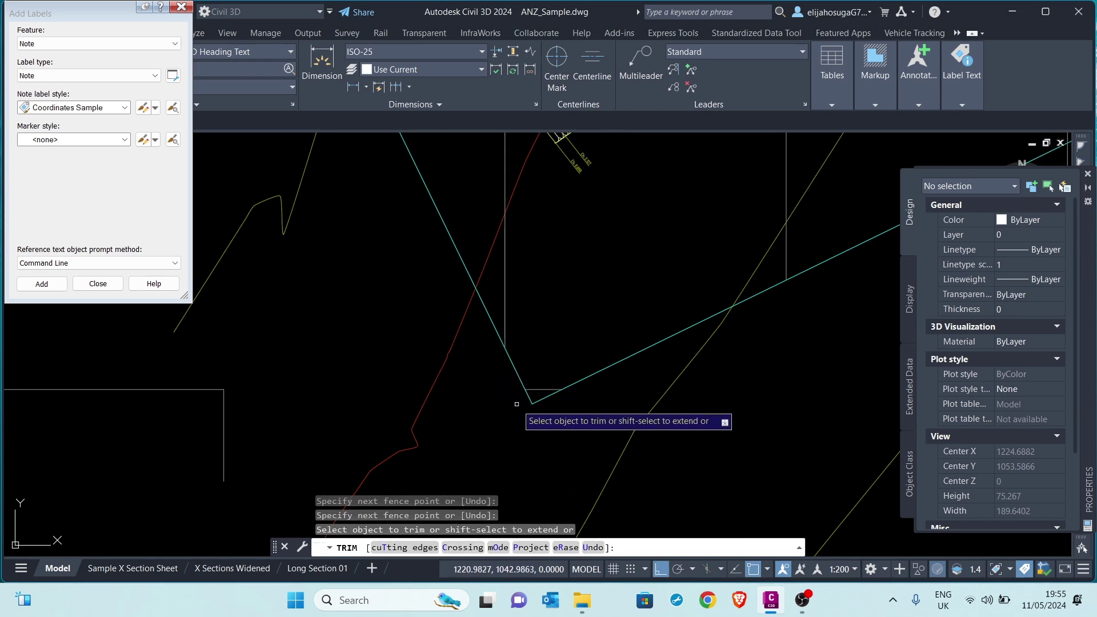
Trim the grid segments on eastings 1318.92 and 1368.92 and northing 1095.63 just outside the cyan rectangle's southeast edge.
scroll(517, 400, down, 5)
scroll(593, 331, up, 3)
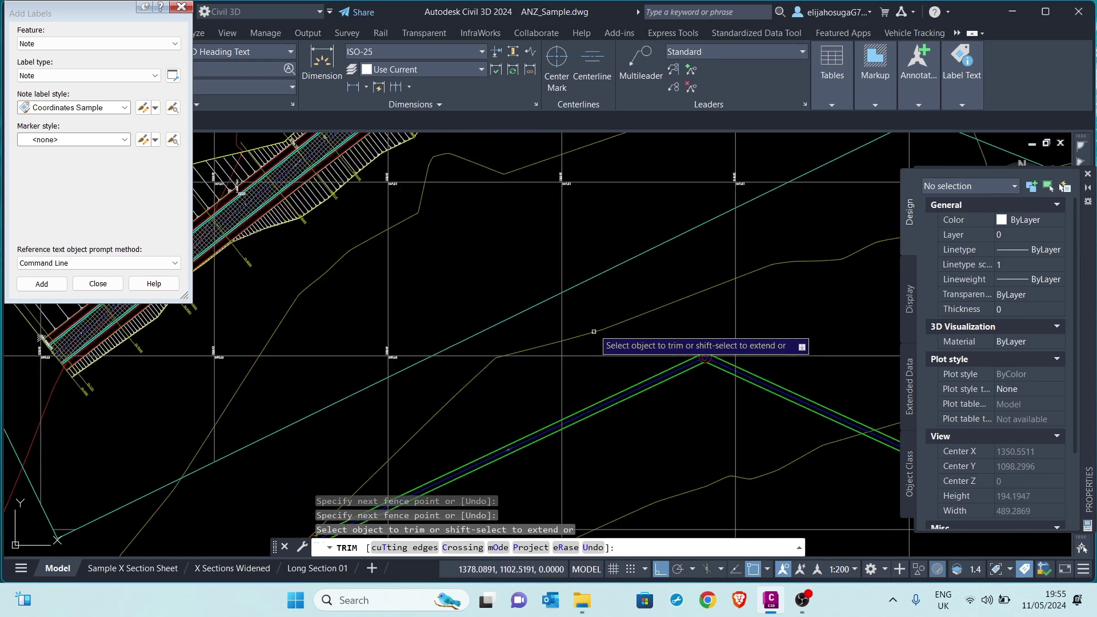
click(485, 349)
key(Return)
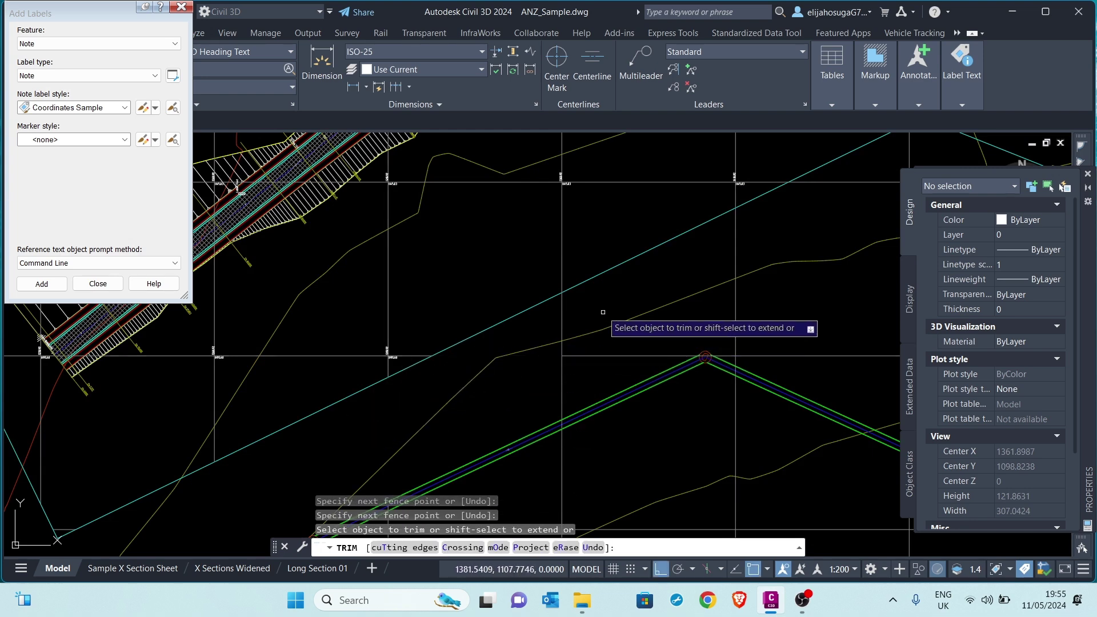
click(517, 336)
key(Return)
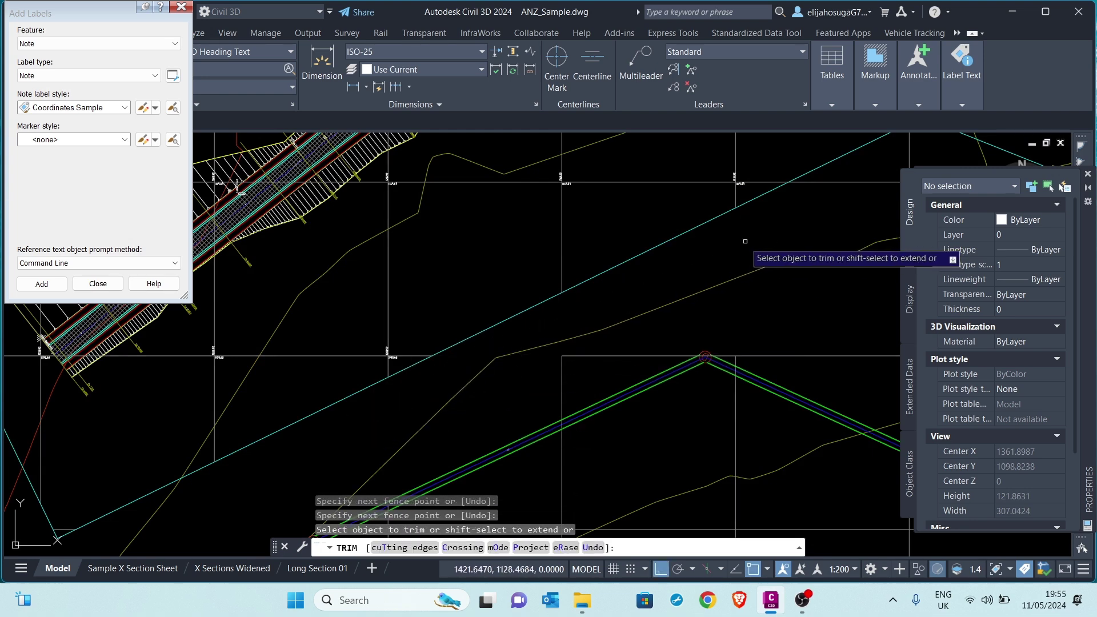
Trim the grid segments on easting 1418.92 and northing 1145.63 outside the cyan rectangle's southeast edge, and end the Trim command.
scroll(531, 343, down, 2)
click(661, 282)
key(Return)
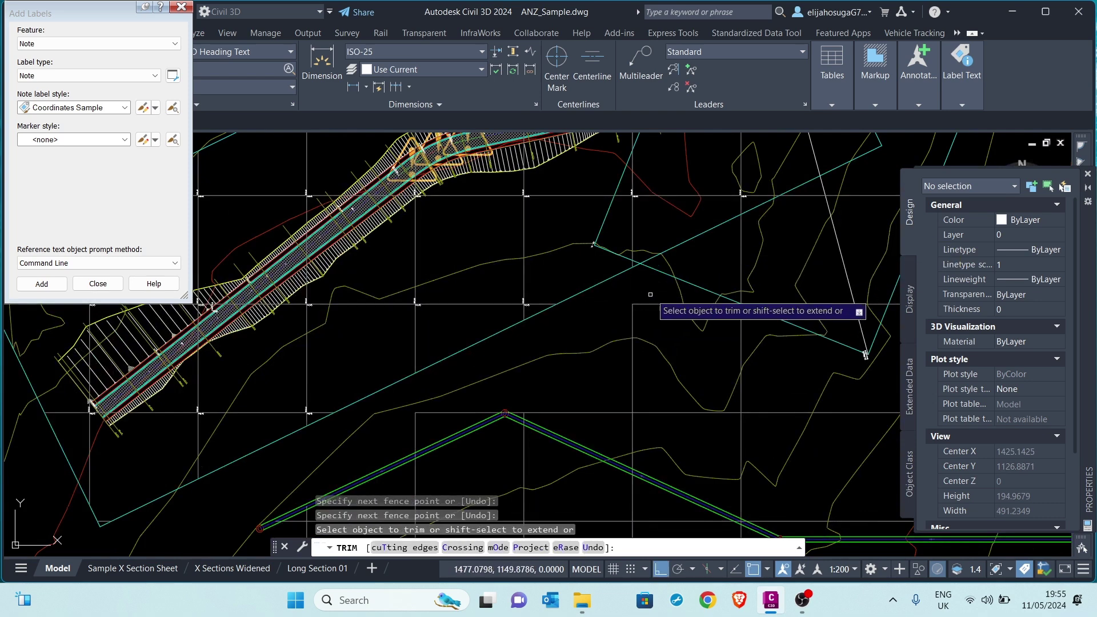
scroll(629, 323, down, 3)
scroll(568, 370, down, 3)
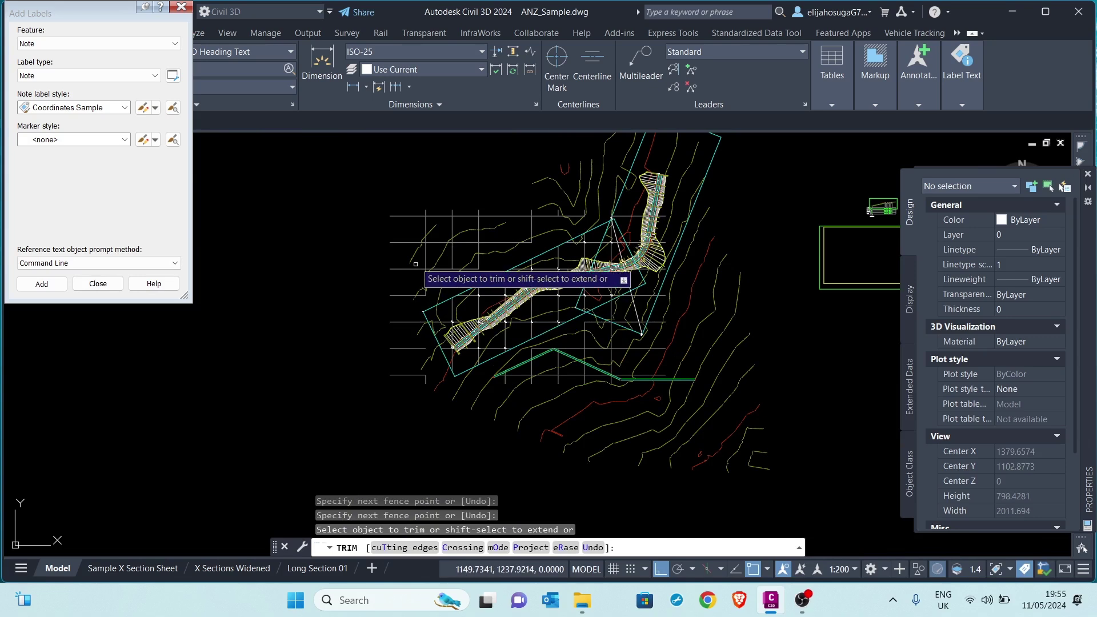
key(Escape)
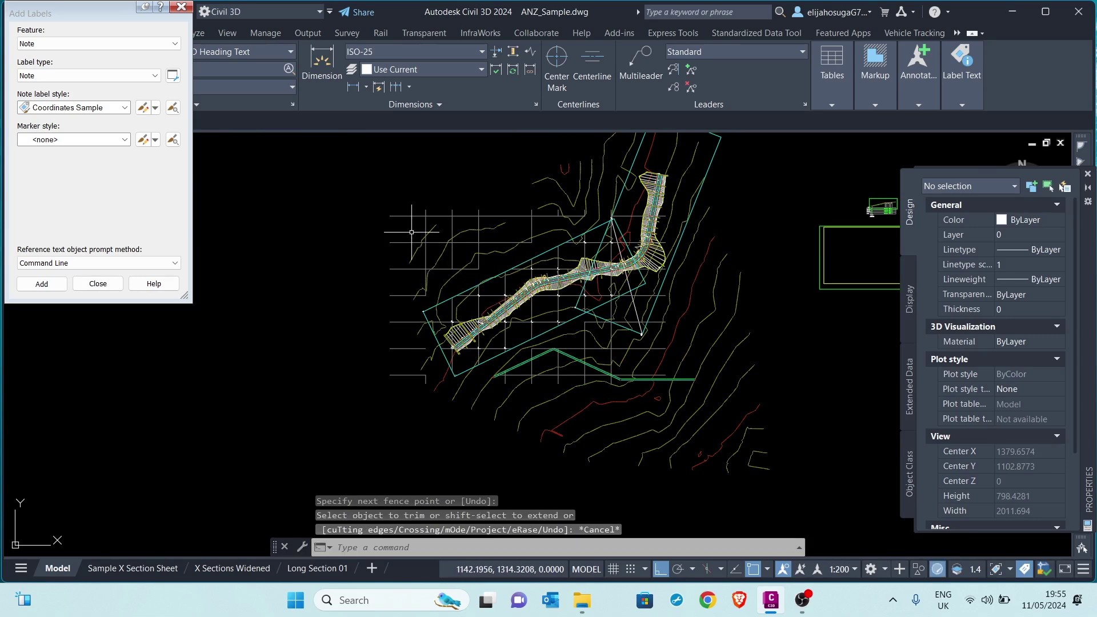
Erase the detached grid line pieces northwest of the cyan rectangle, including the polylines on northings 1345.63 and 1295.63.
click(373, 204)
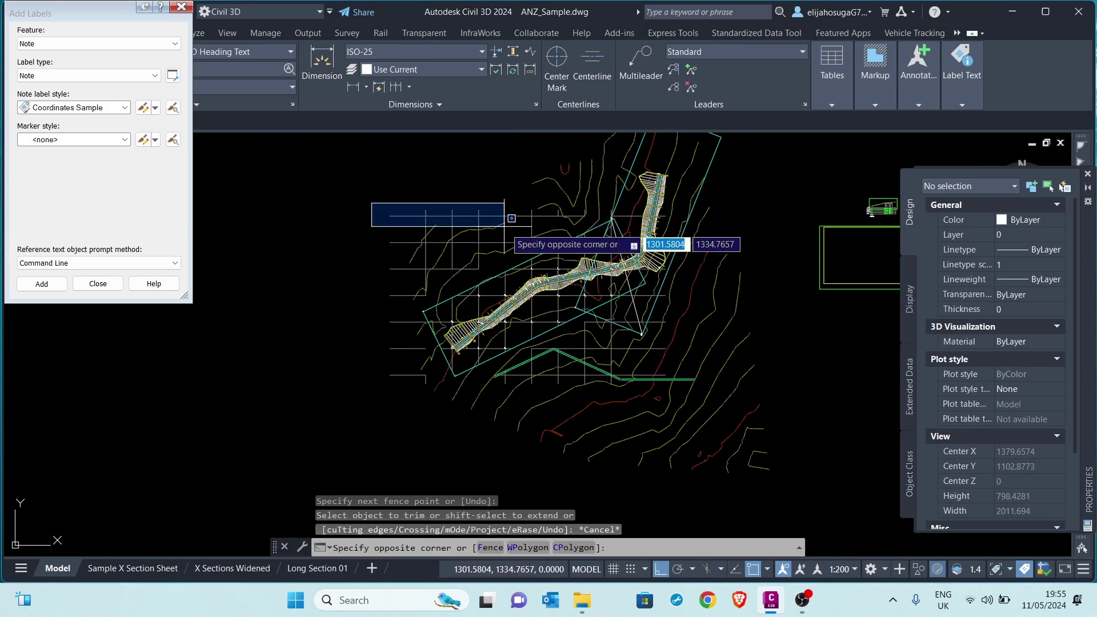
click(490, 267)
key(Delete)
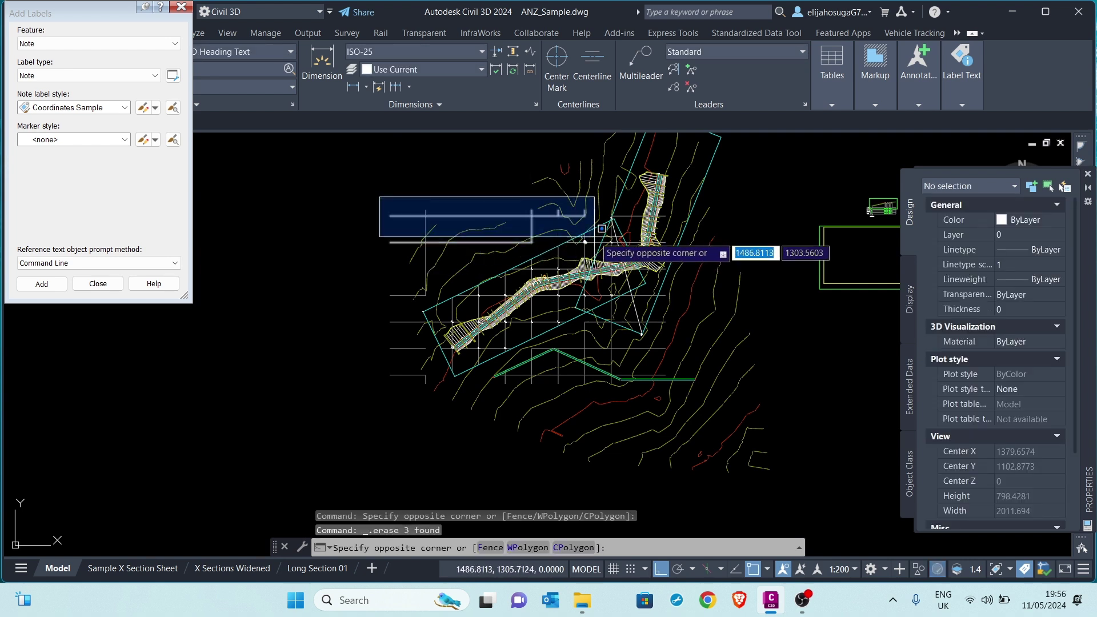
click(551, 235)
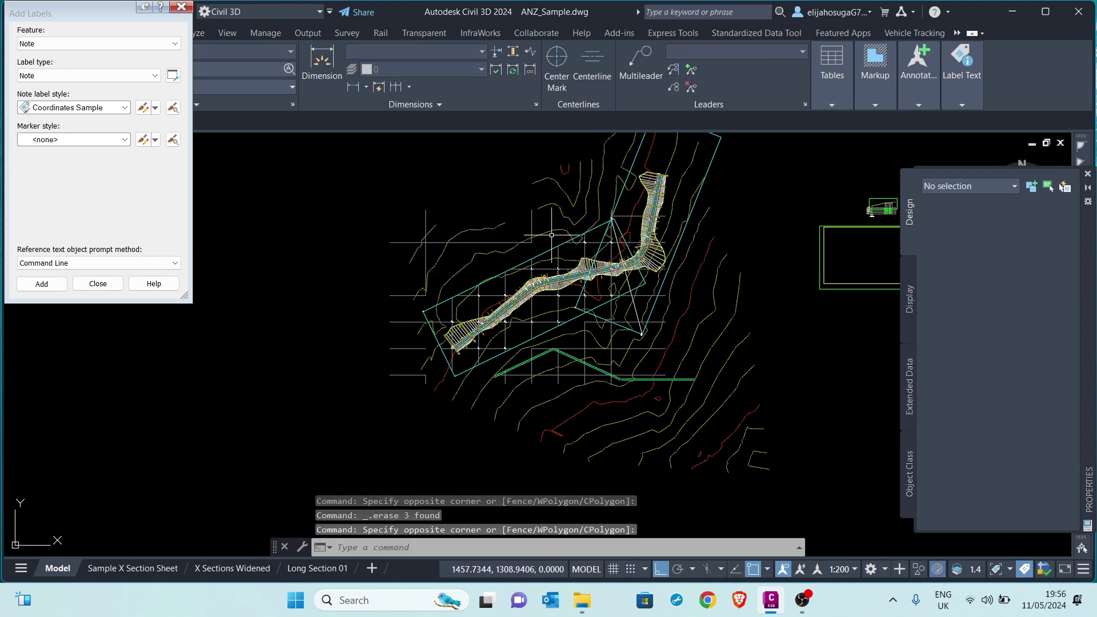
click(475, 237)
click(466, 247)
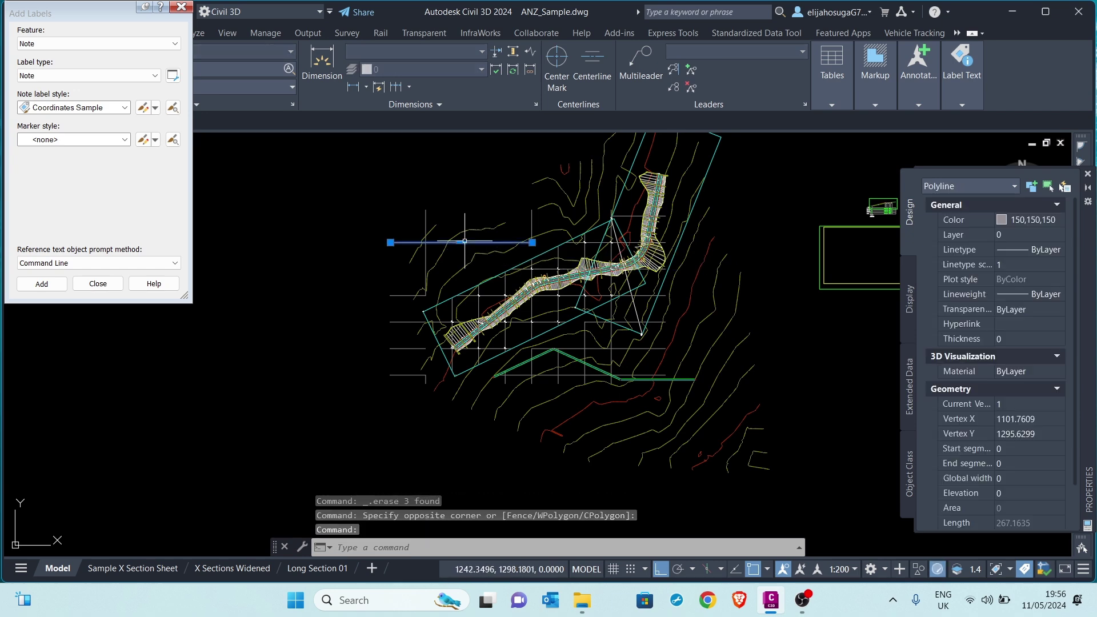
key(Delete)
Erase the leftover pieces of easting 1168.92 and the detached northing line stubs west of the cyan rectangle.
click(382, 192)
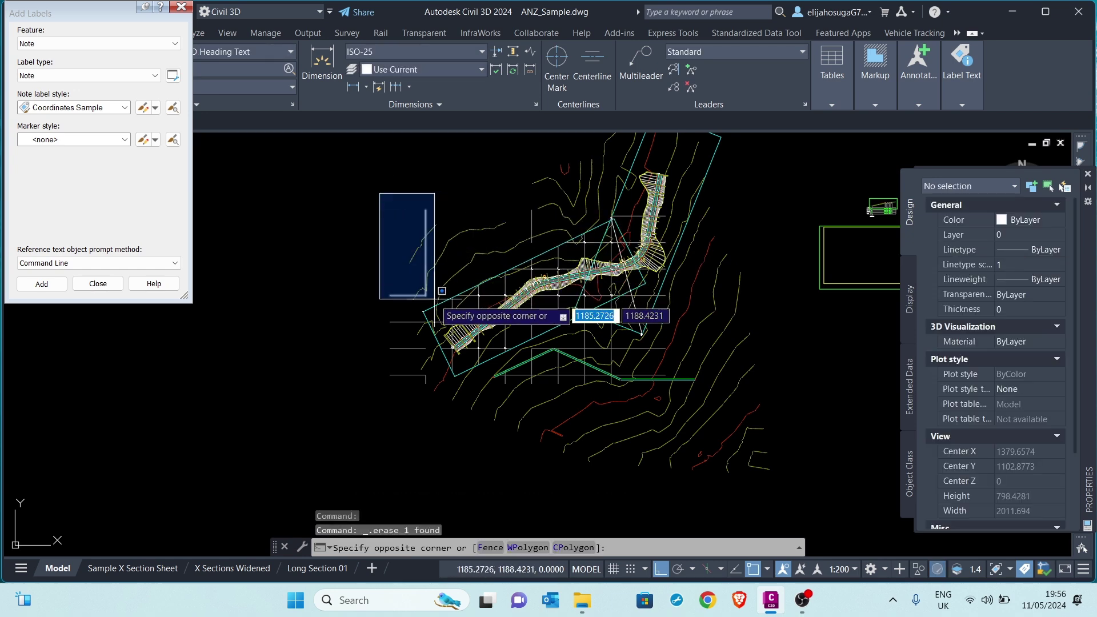
click(445, 334)
key(Delete)
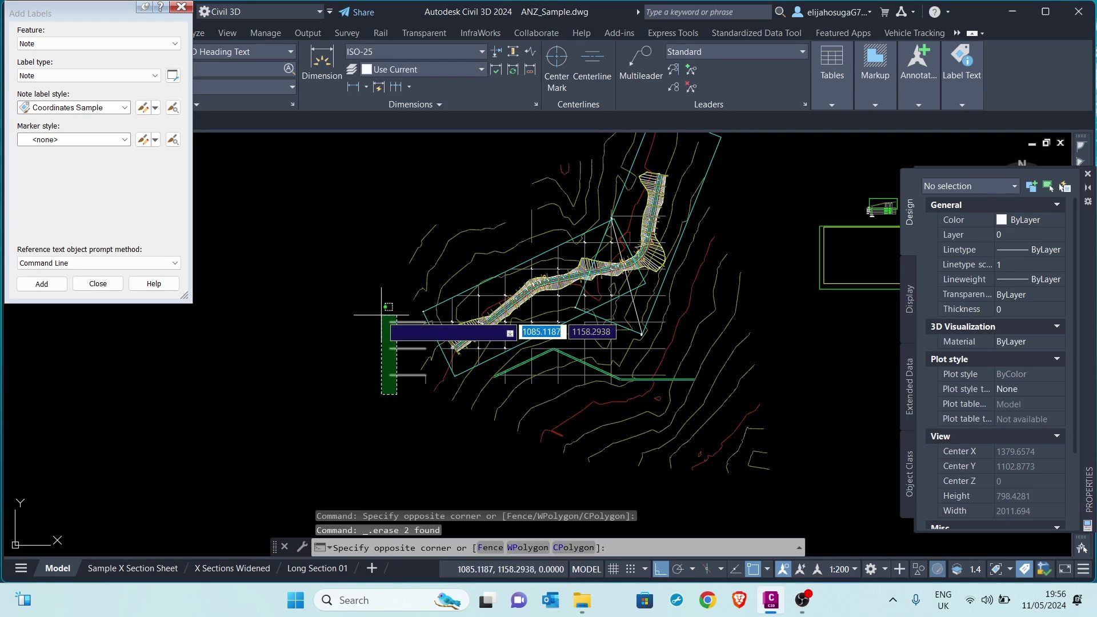
click(380, 314)
key(Delete)
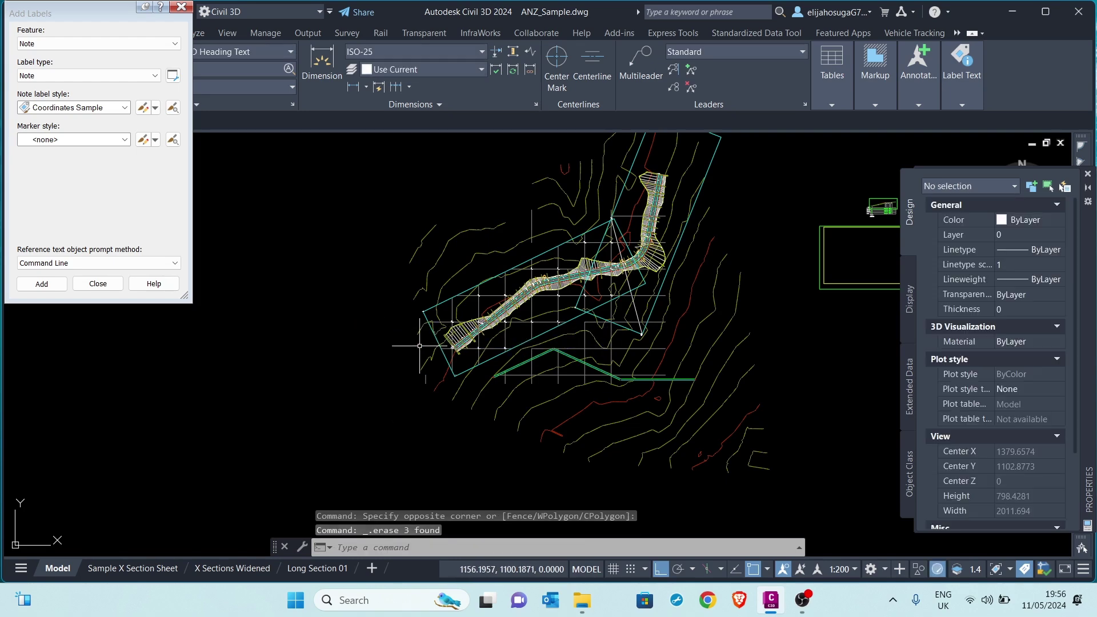
click(425, 378)
key(Delete)
Erase leftover grid pieces southeast of the cyan rectangle, including the lines on northings 1045.63 and 1095.63.
scroll(537, 353, up, 2)
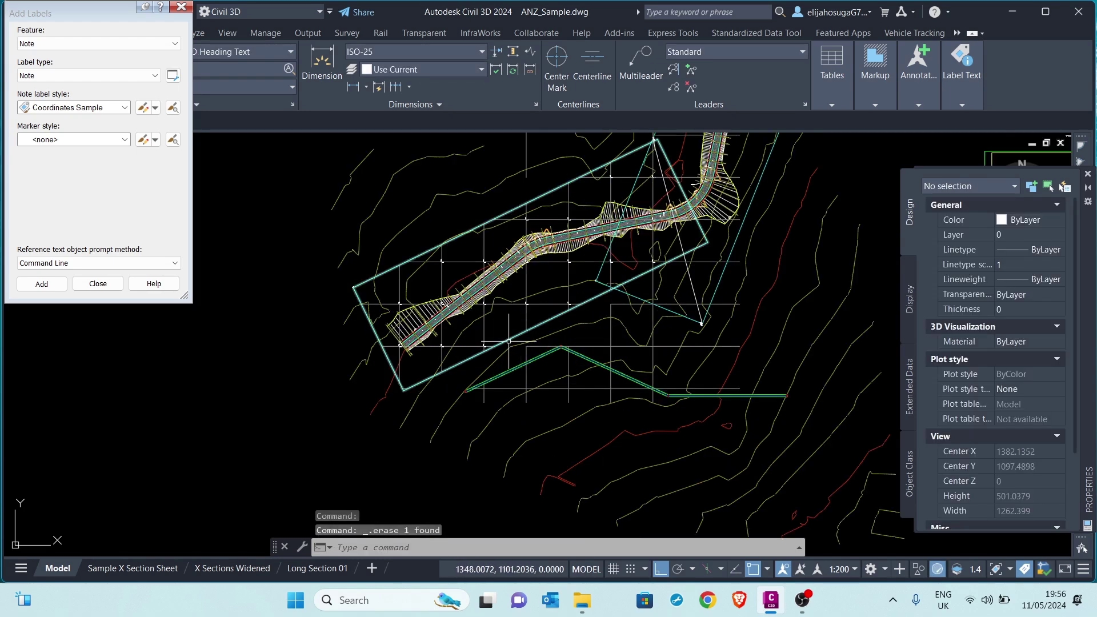
click(467, 378)
click(751, 414)
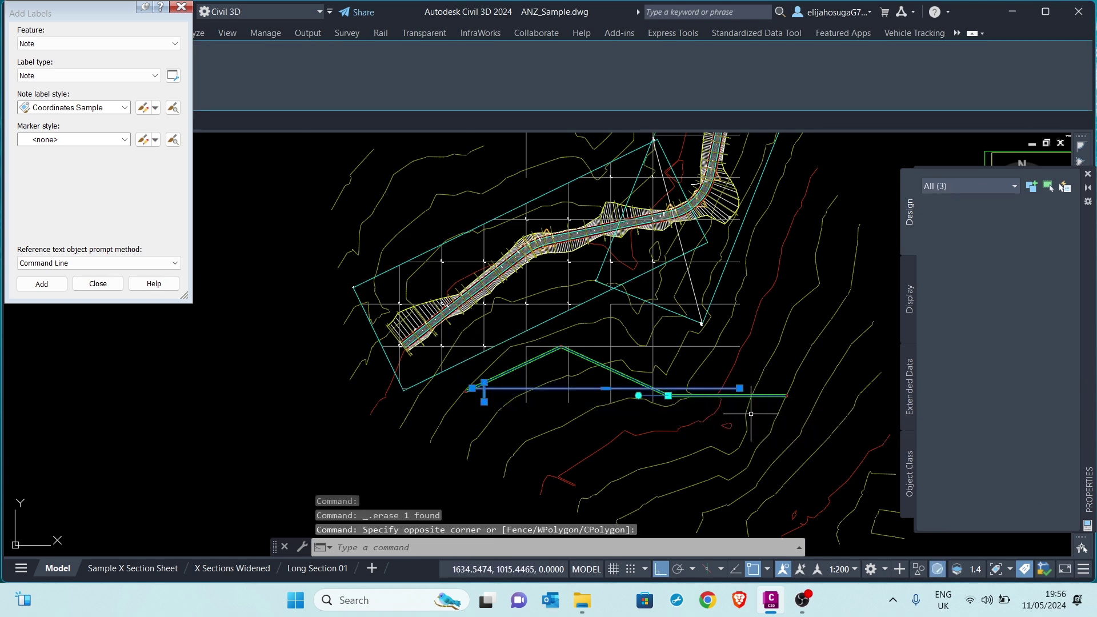
key(Delete)
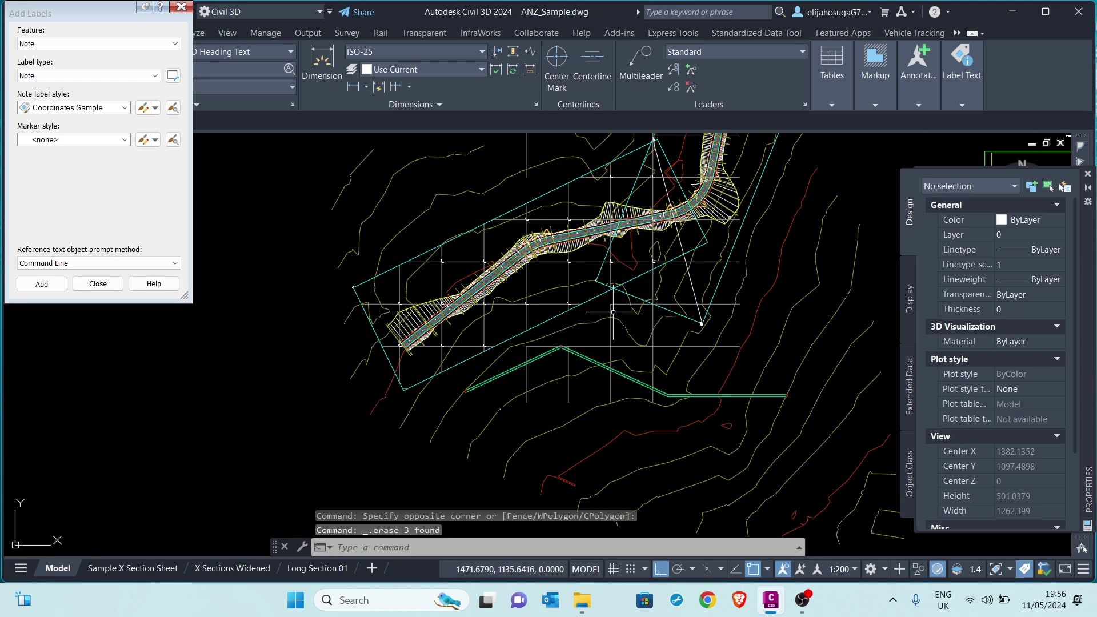
click(611, 305)
click(662, 355)
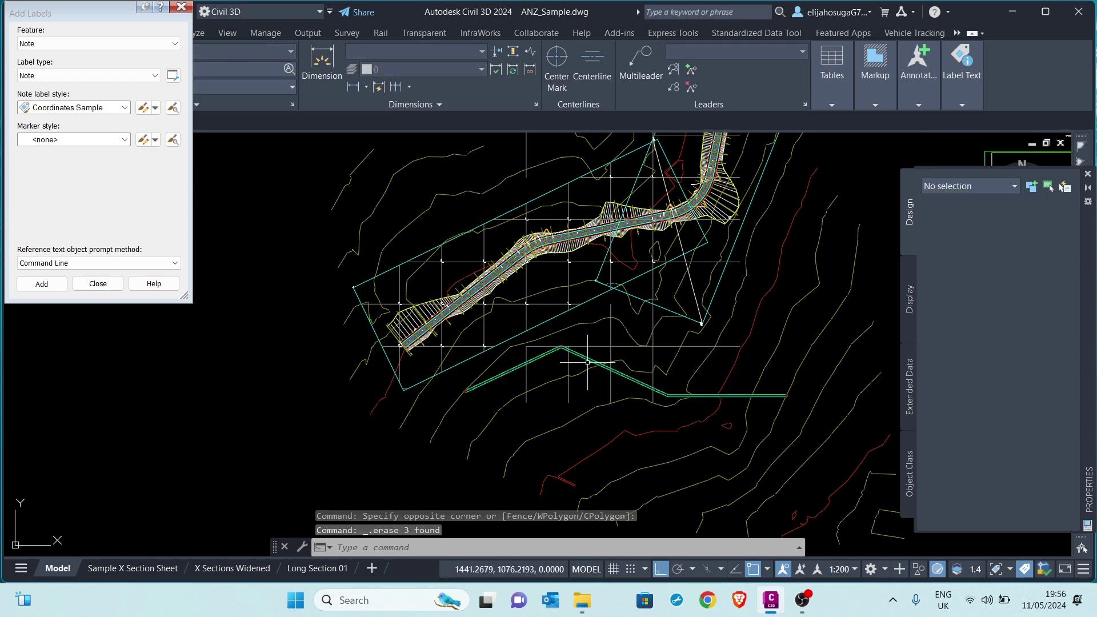
key(Delete)
scroll(594, 343, up, 4)
drag(625, 358, 600, 342)
key(Delete)
Examine the coordinate grid and its labels in the plan view of the Long Section 01 layout, and close the Properties palette.
scroll(549, 343, down, 8)
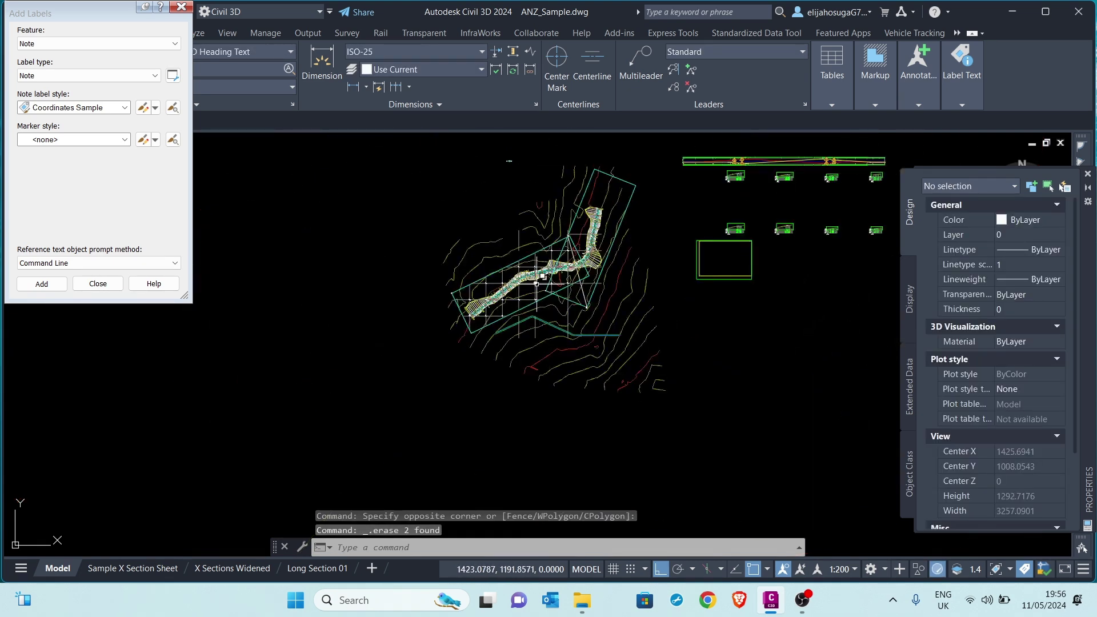
scroll(536, 283, up, 5)
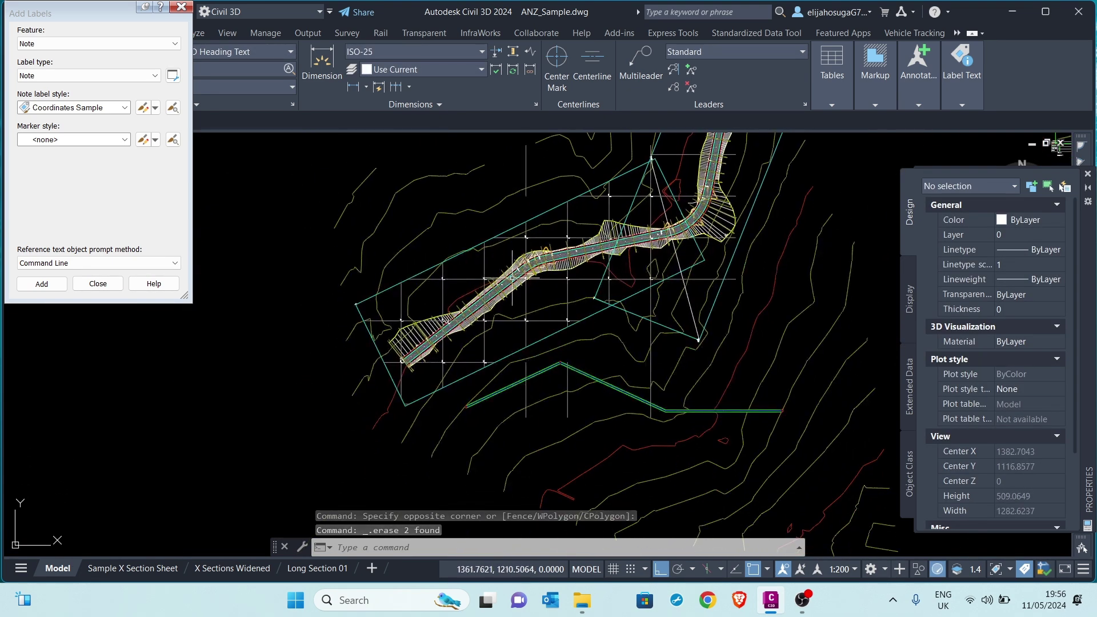
click(317, 568)
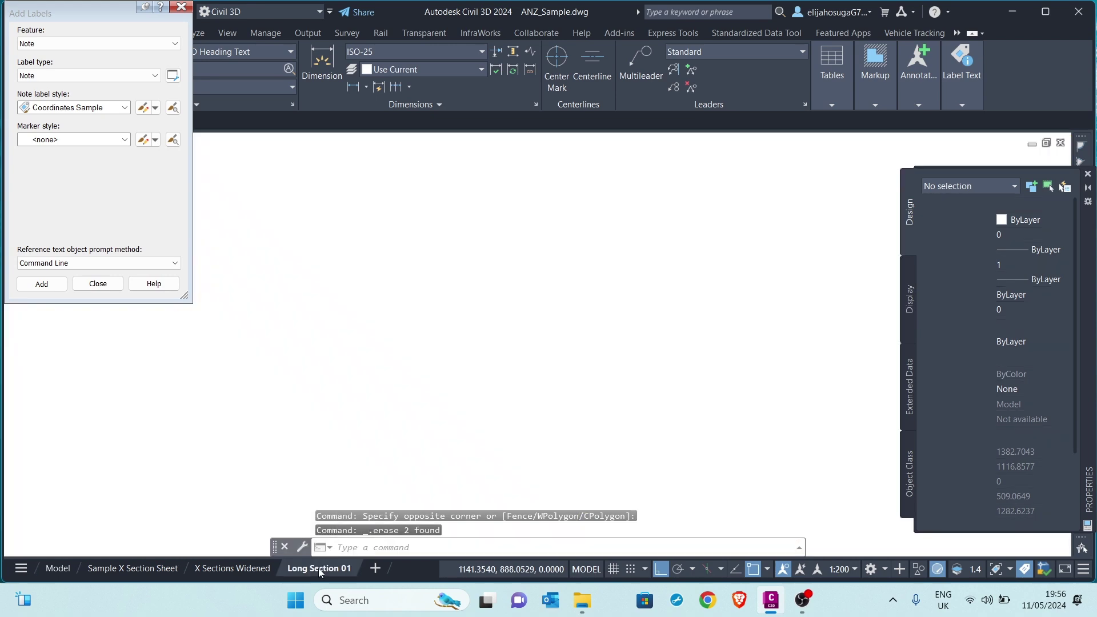
scroll(477, 297, down, 5)
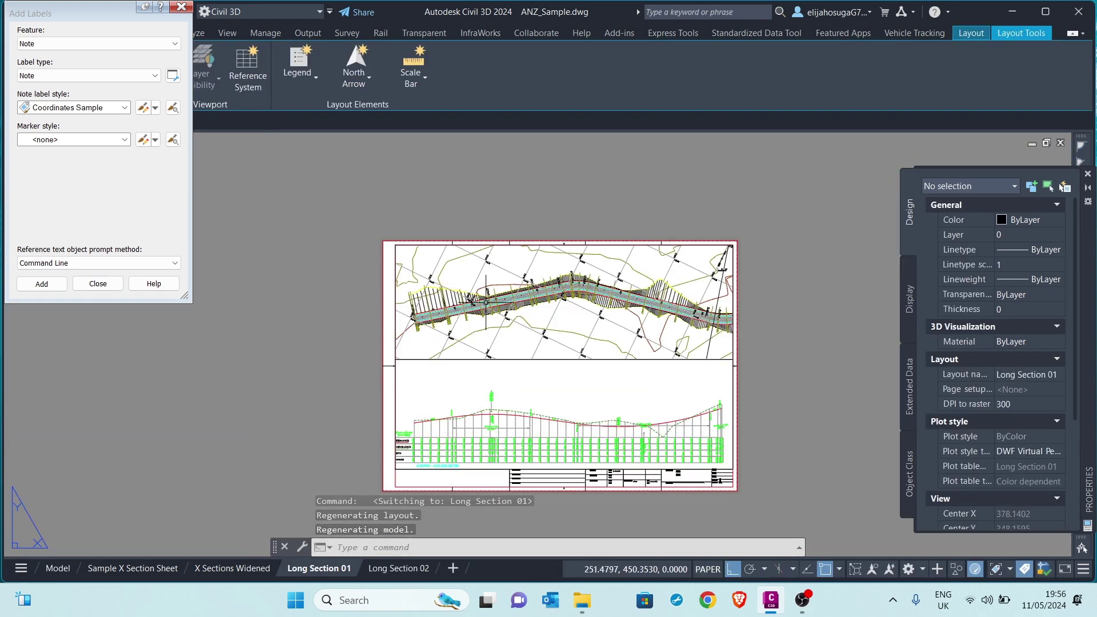
middle_drag(537, 328, 474, 308)
scroll(507, 282, up, 2)
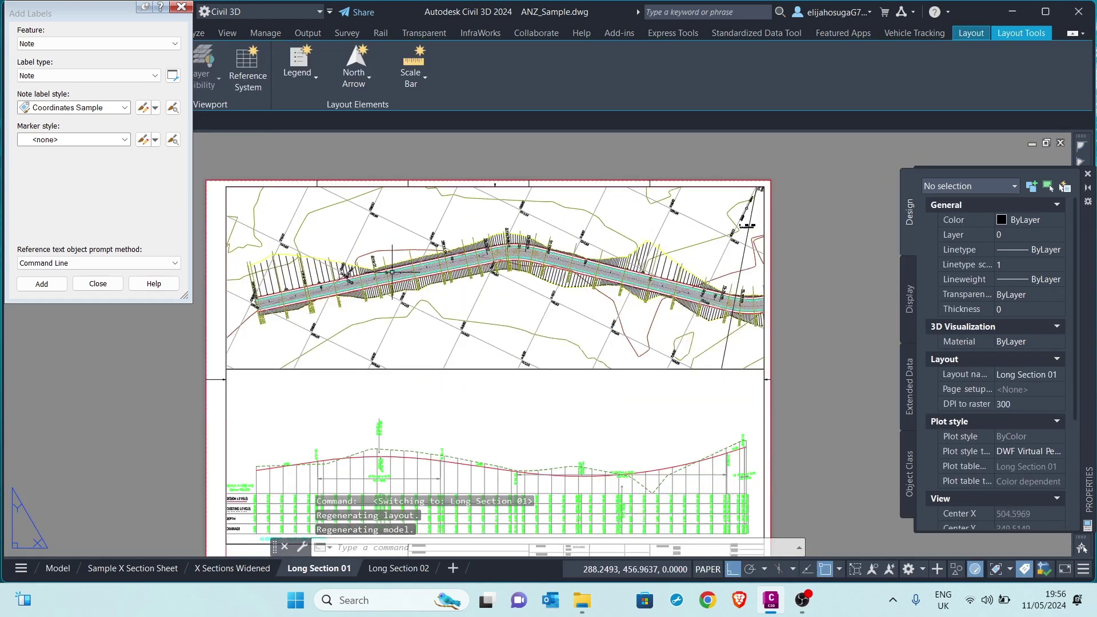
scroll(458, 251, up, 6)
scroll(494, 275, down, 5)
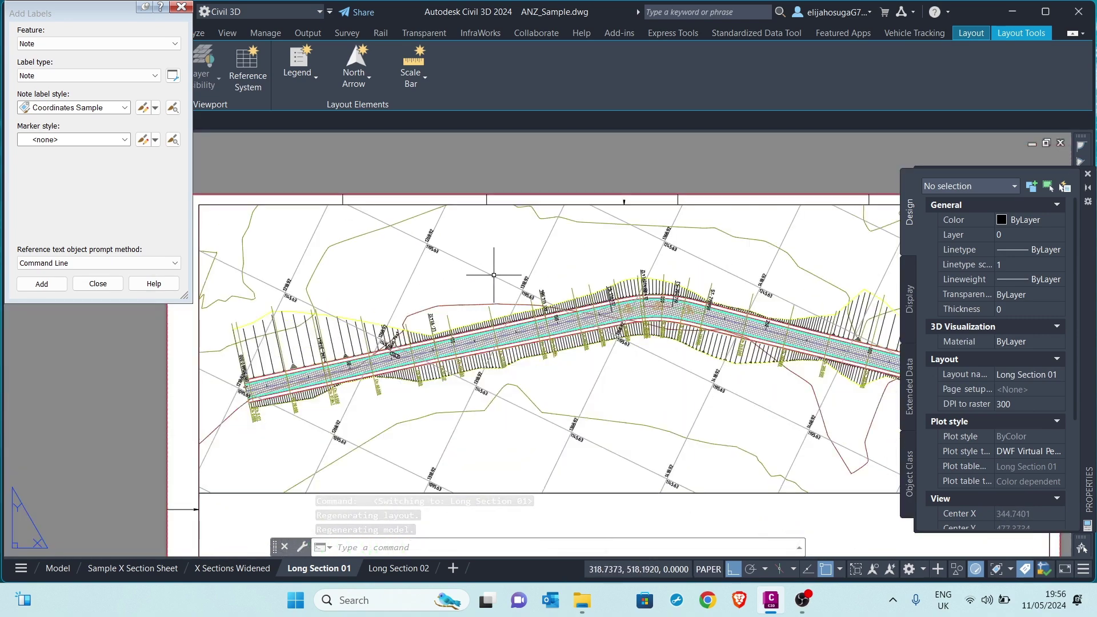
scroll(673, 250, up, 4)
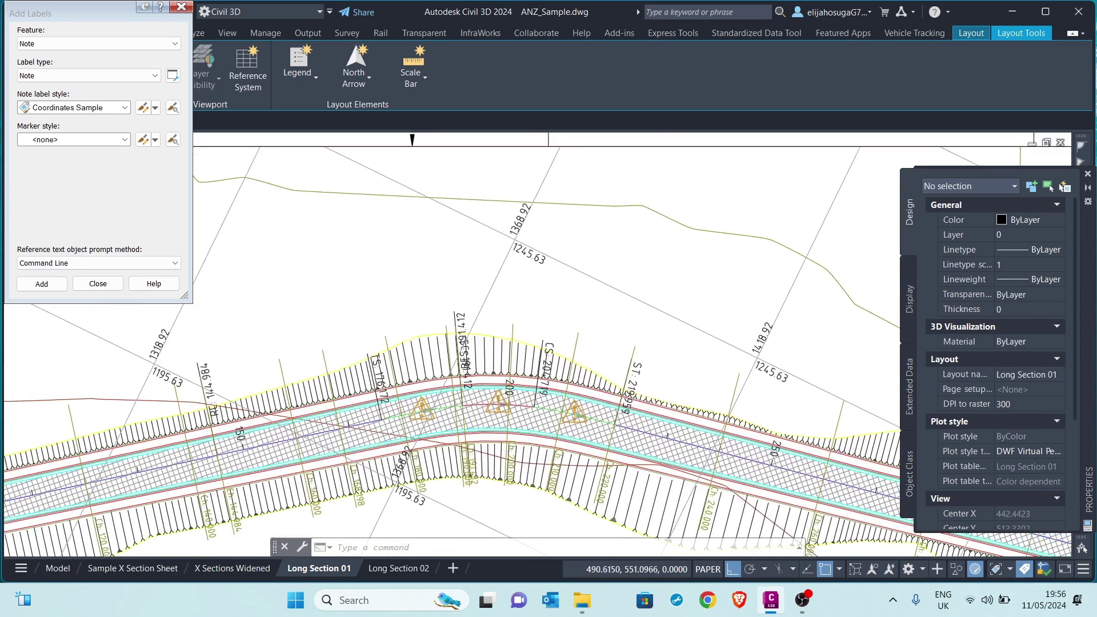
scroll(600, 245, down, 4)
middle_drag(600, 245, 582, 265)
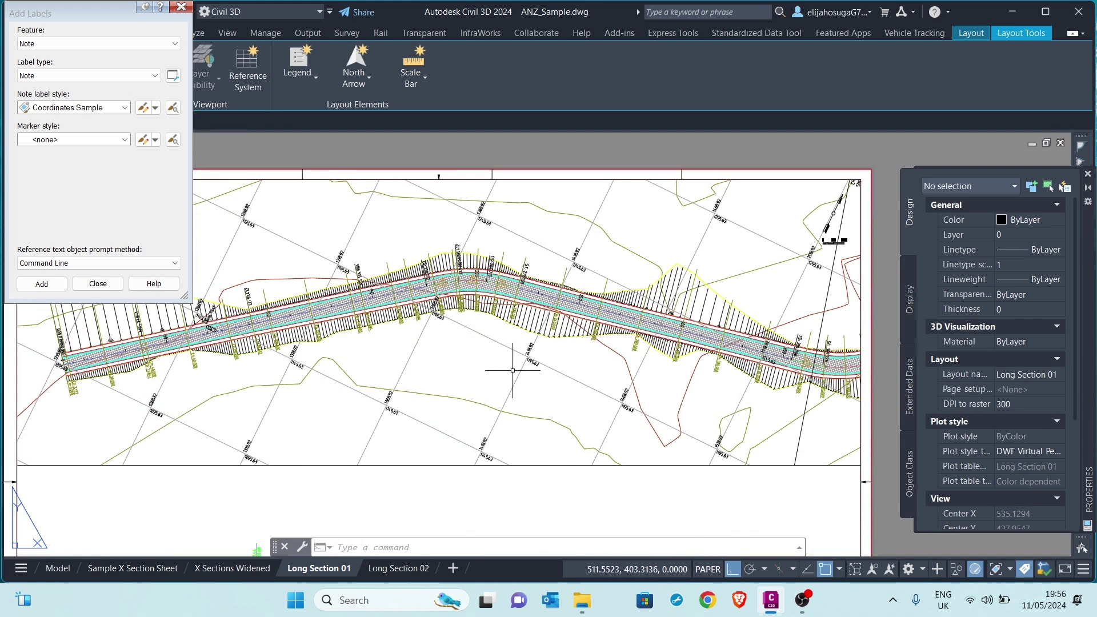
scroll(514, 369, down, 5)
scroll(513, 340, down, 4)
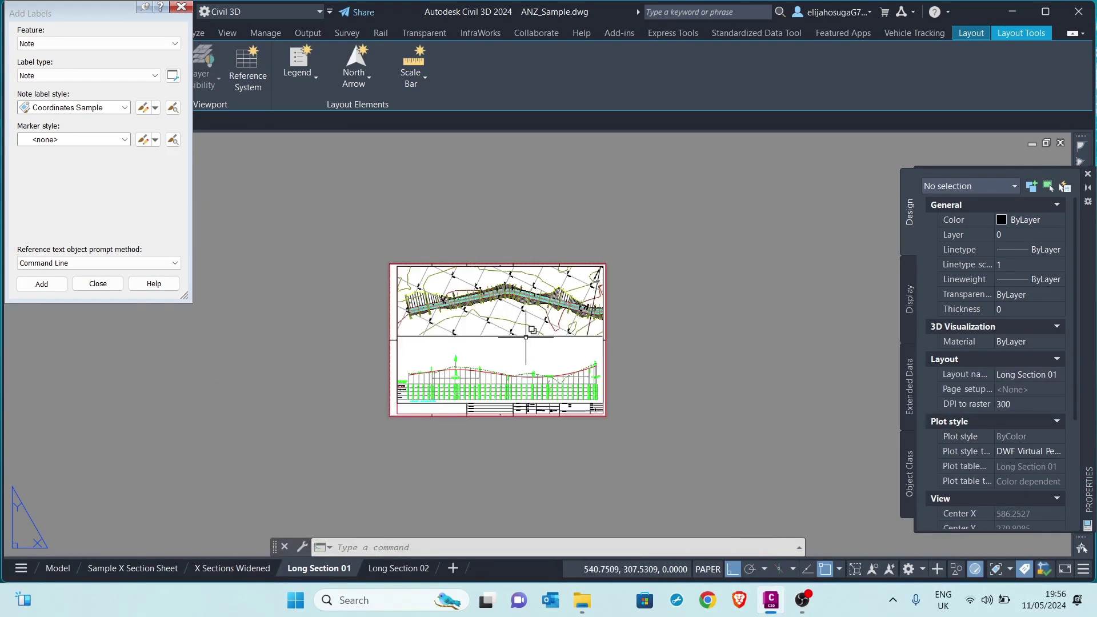
scroll(464, 380, up, 2)
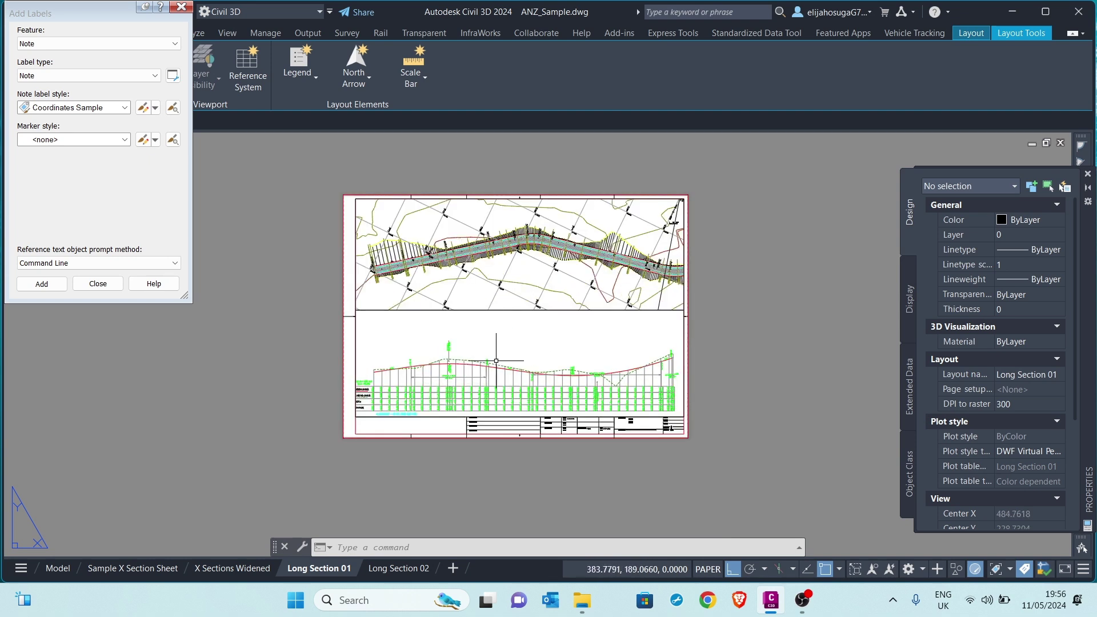
key(ctrl+1)
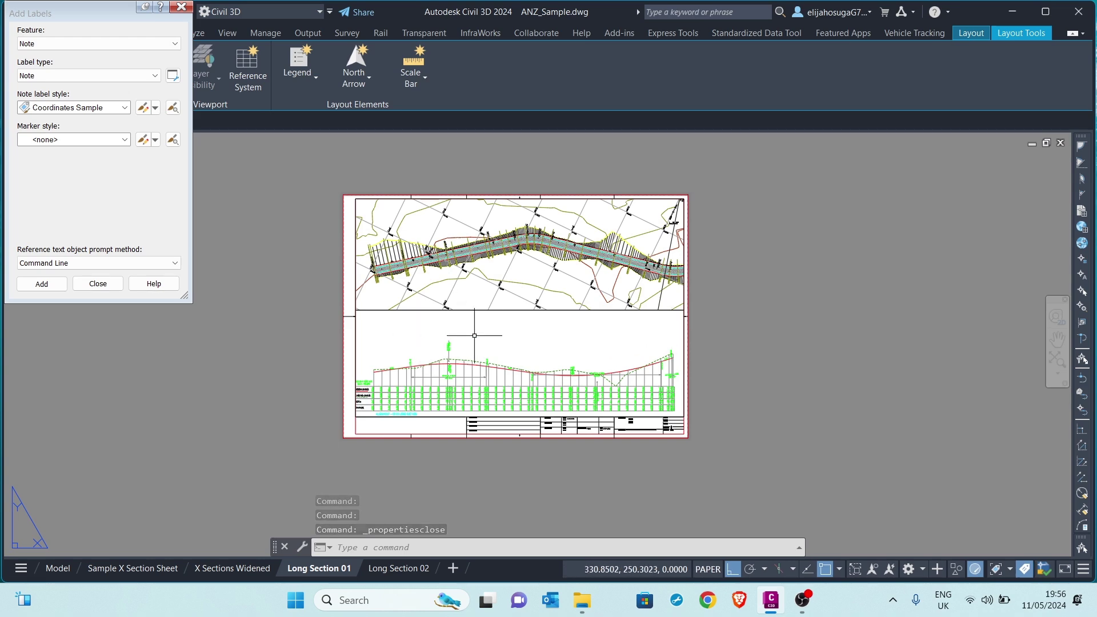
Inspect the easting and northing labels at the grid intersections along the road corridor, both close up and across the whole sheet.
scroll(577, 237, up, 2)
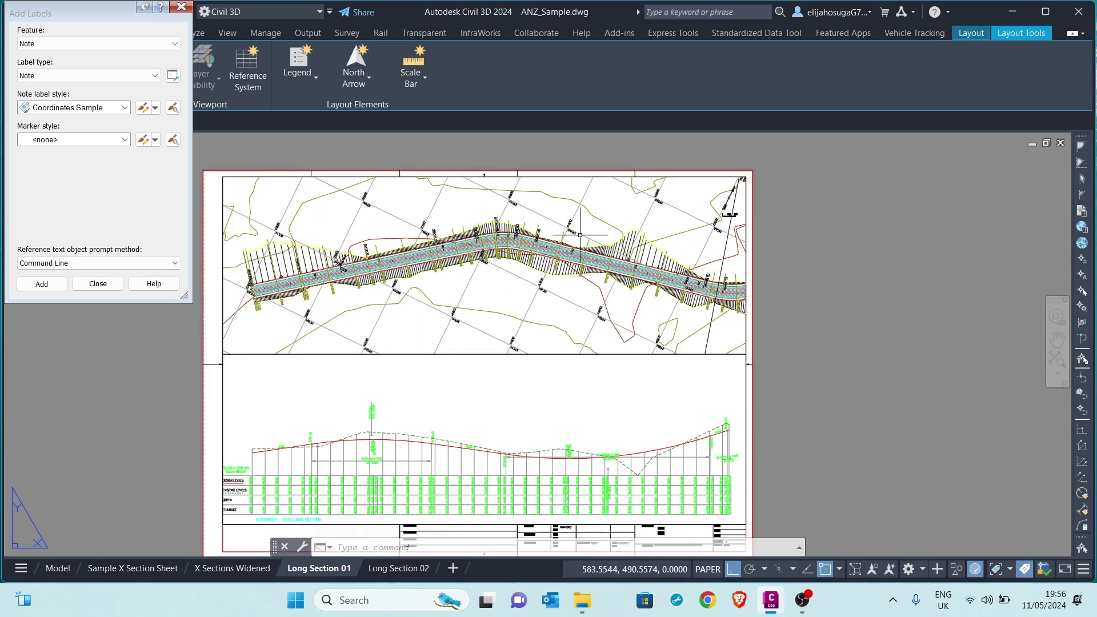
scroll(596, 231, up, 4)
scroll(599, 228, down, 5)
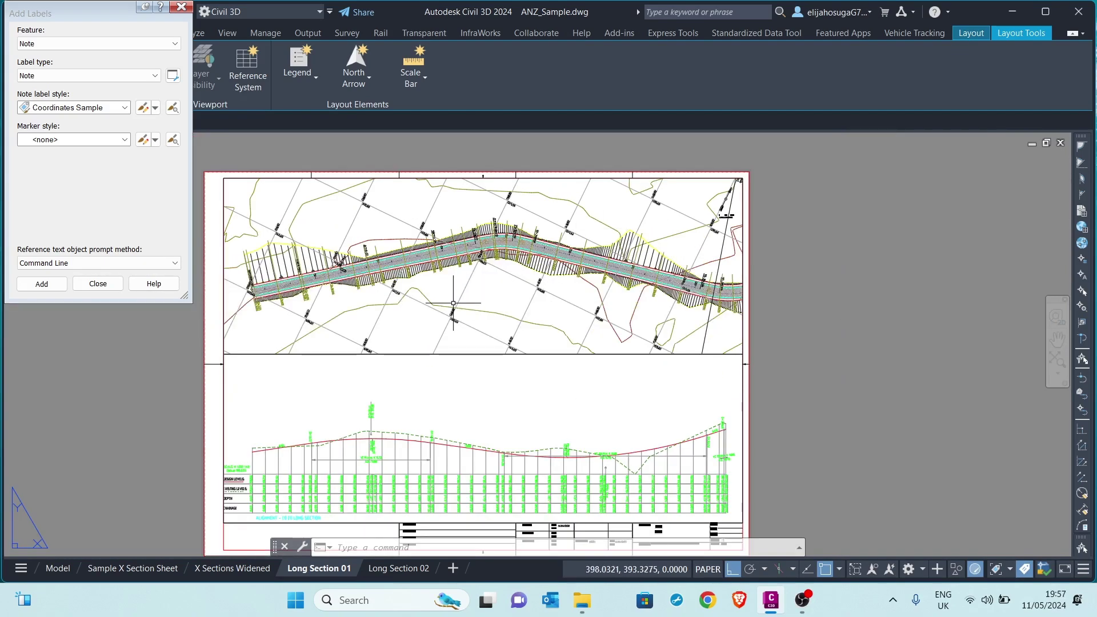
scroll(450, 337, up, 4)
scroll(560, 329, down, 6)
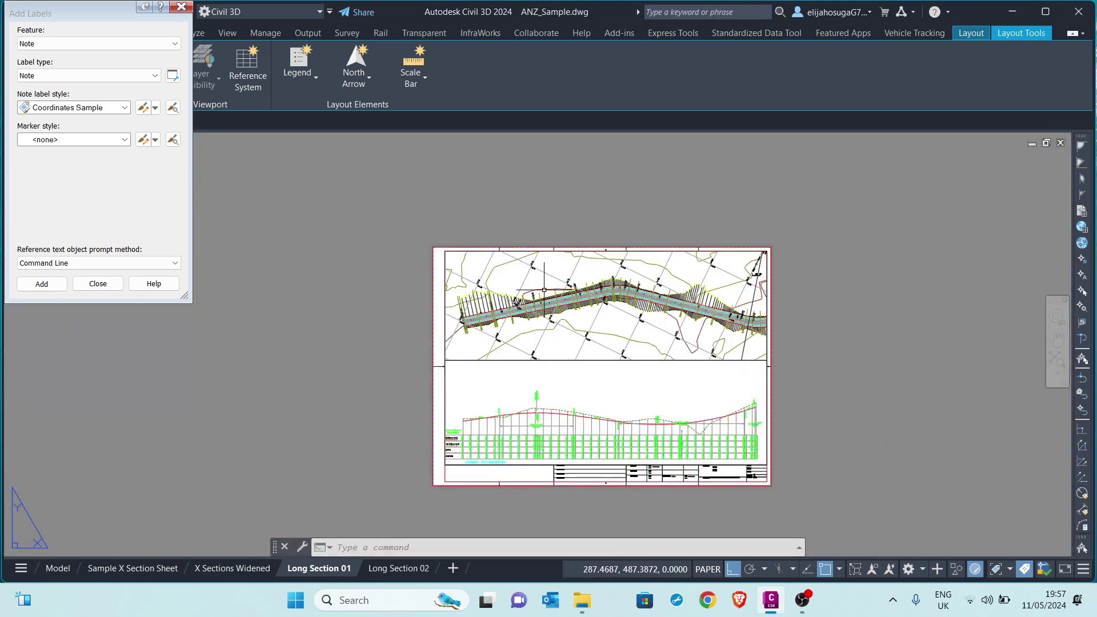
scroll(522, 270, up, 6)
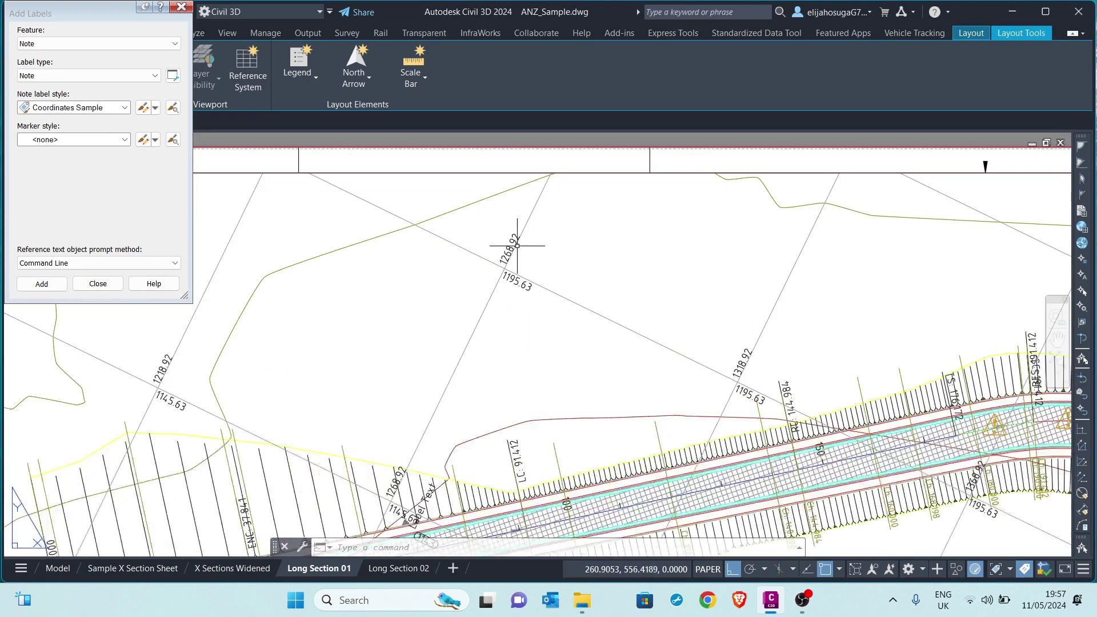
scroll(517, 250, up, 3)
scroll(537, 252, down, 3)
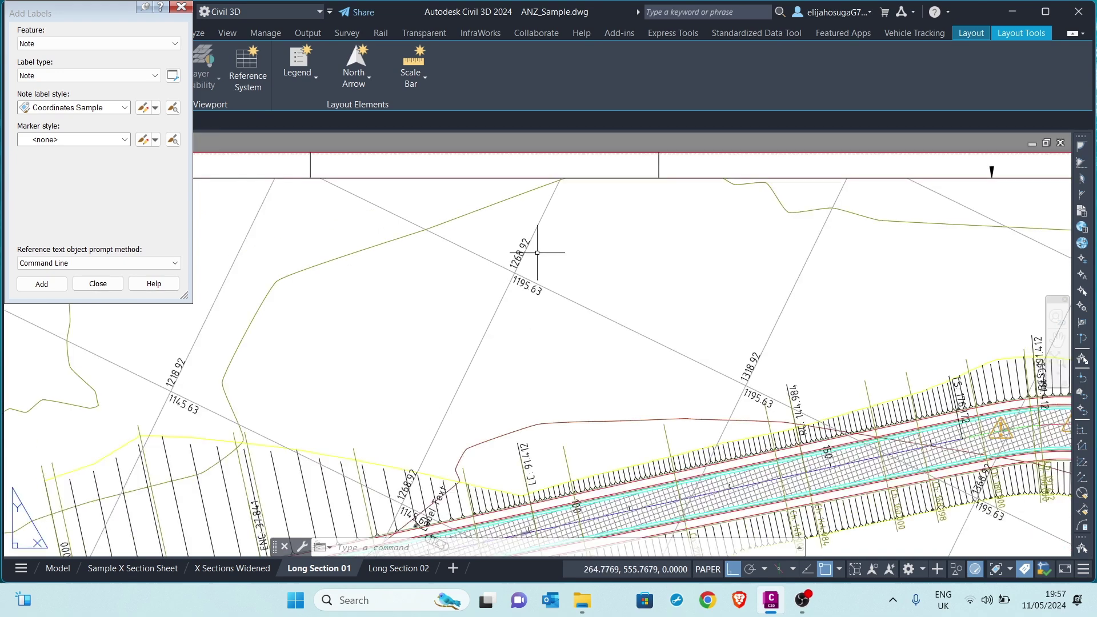
scroll(537, 251, down, 3)
middle_drag(814, 350, 586, 295)
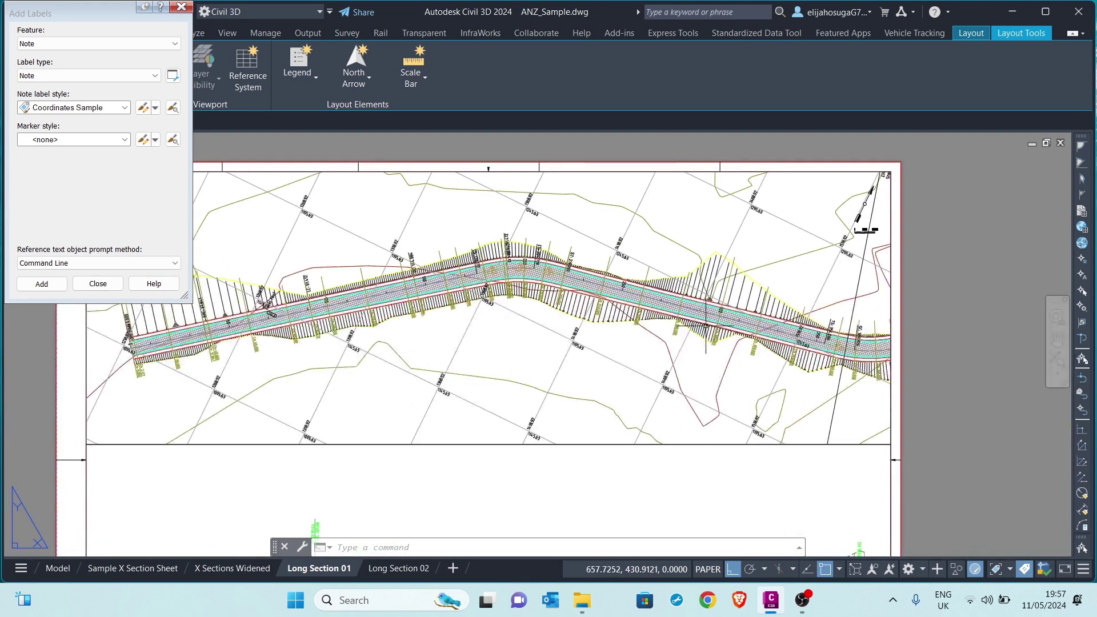
scroll(690, 295, down, 5)
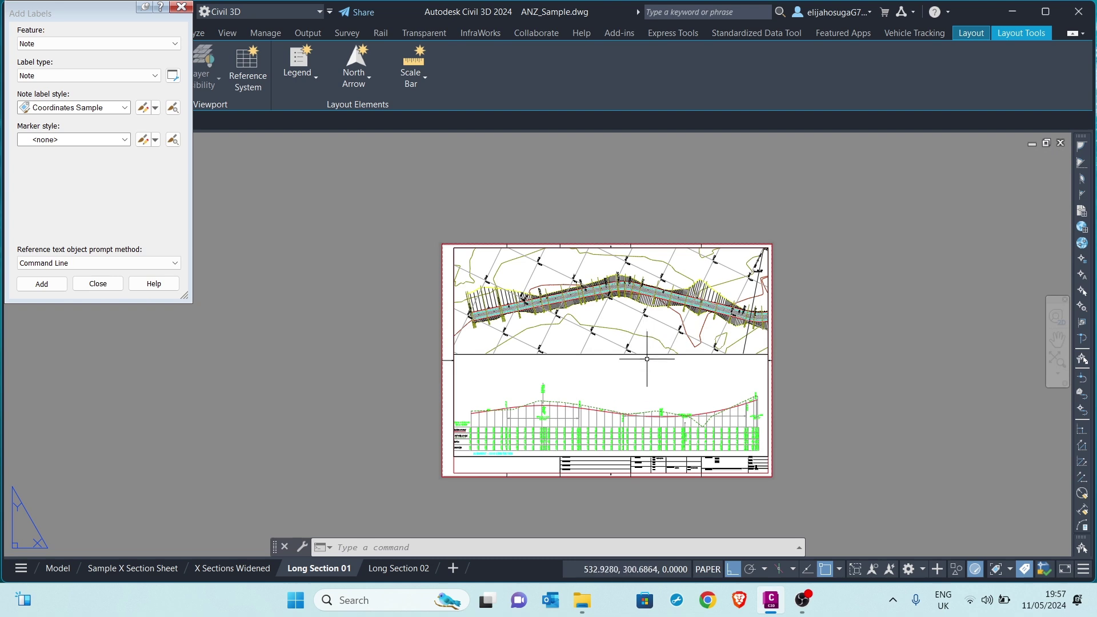